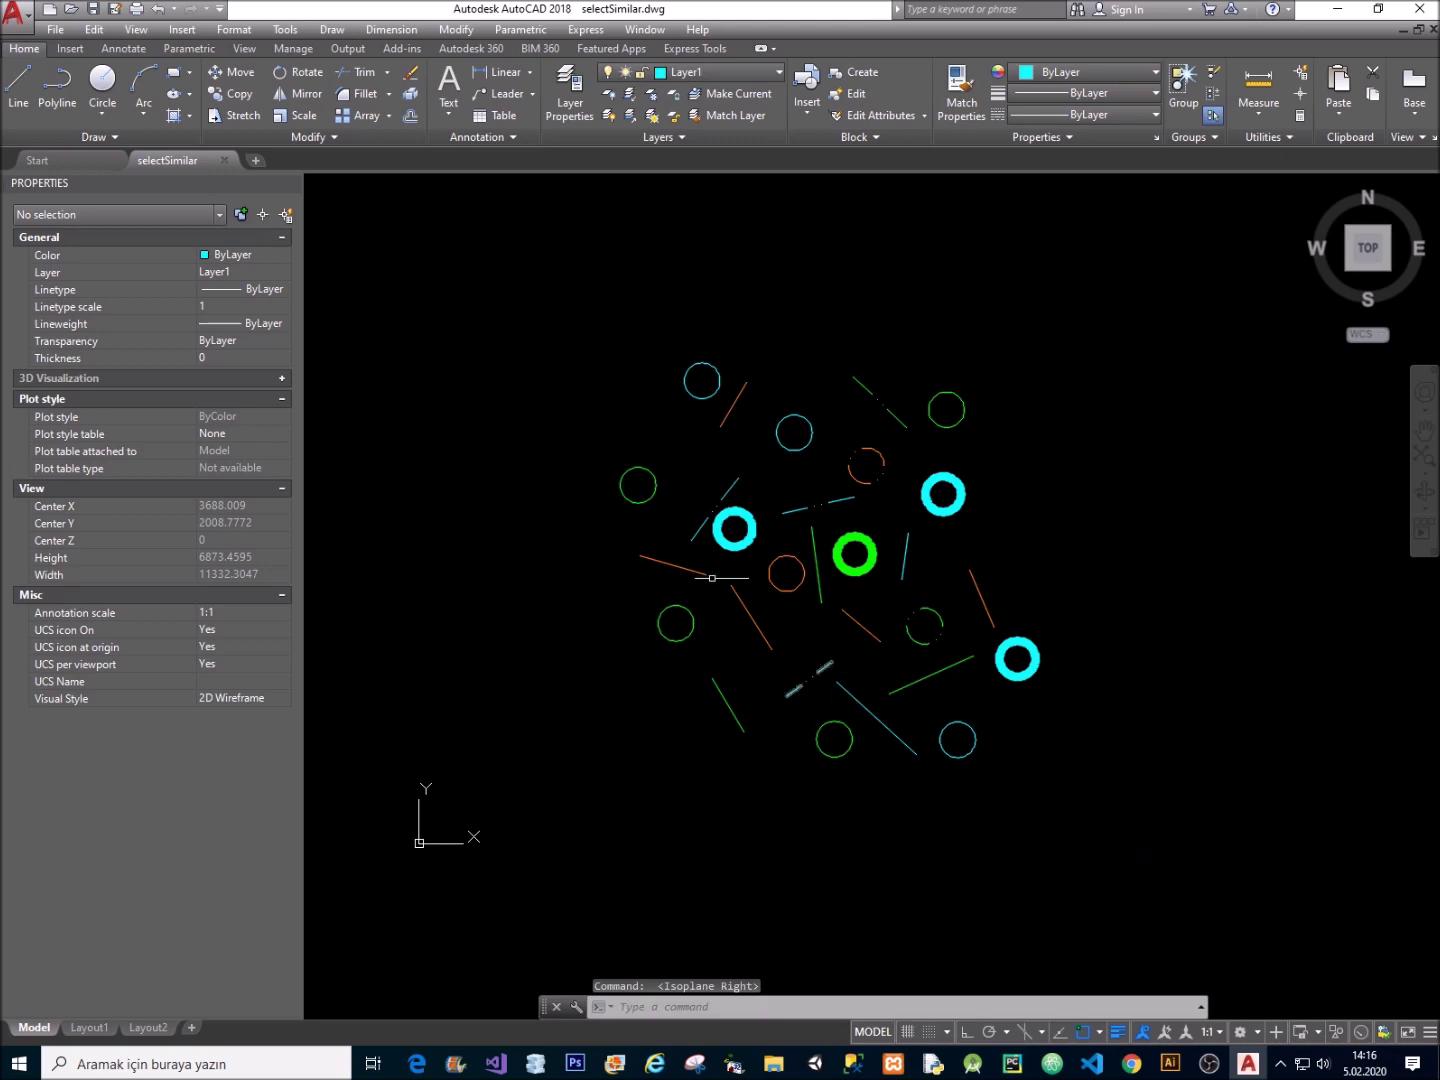
Select all blocks matching the upper-left block1 reference via right-click Select Similar, then clear them.
left_click(650, 492)
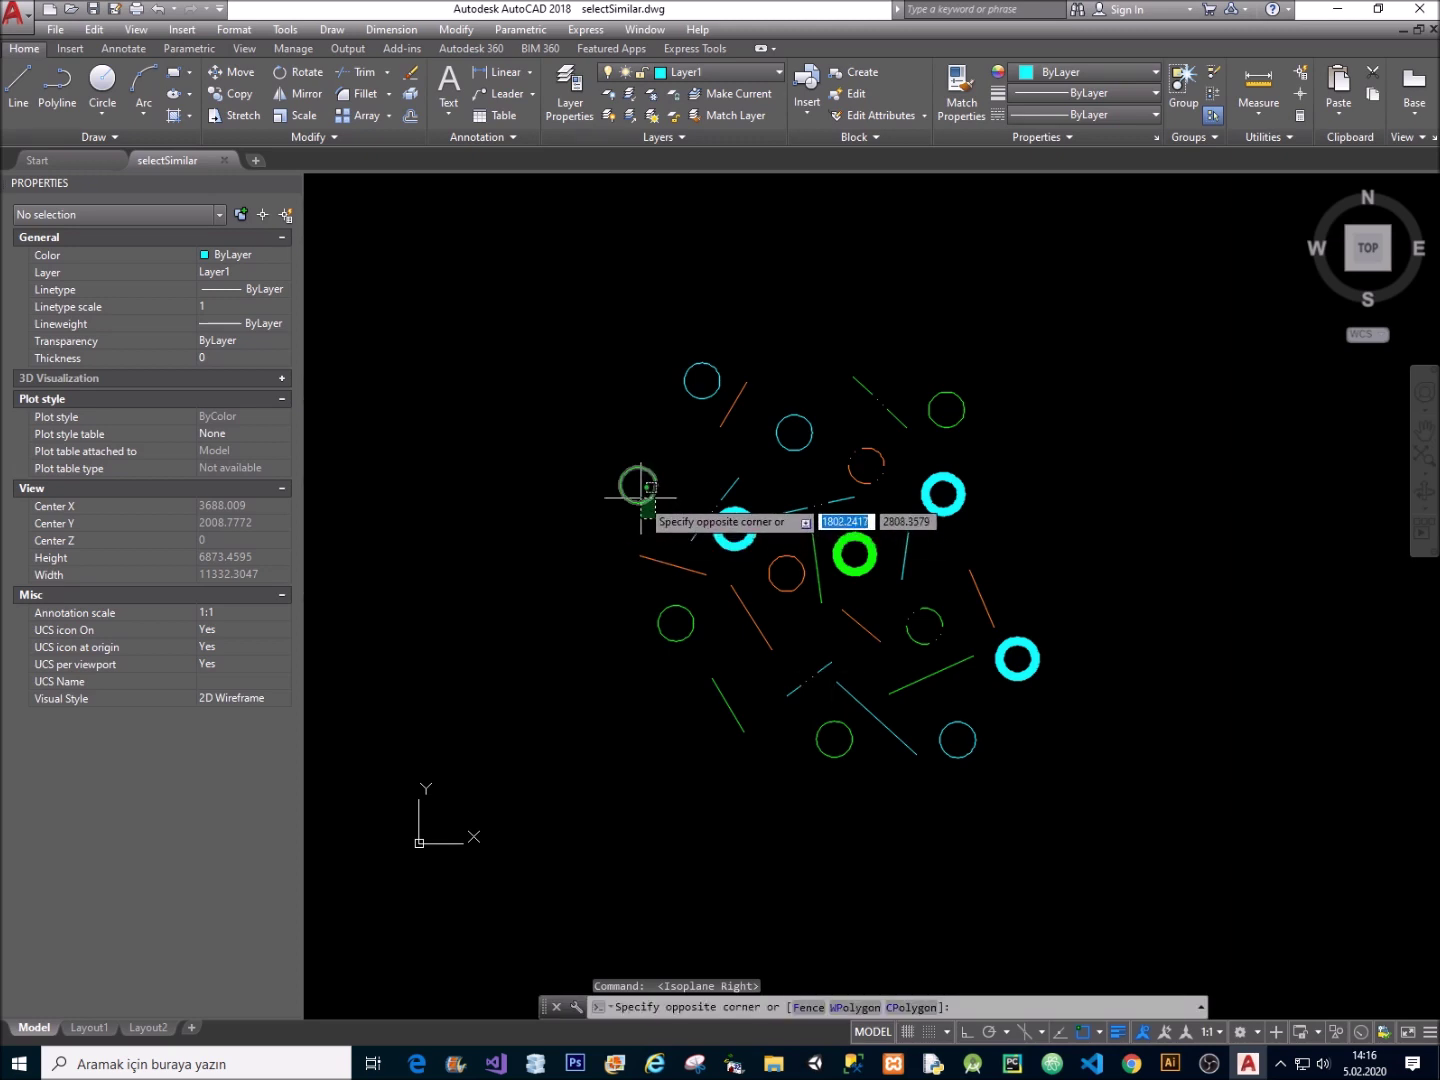
left_click(641, 497)
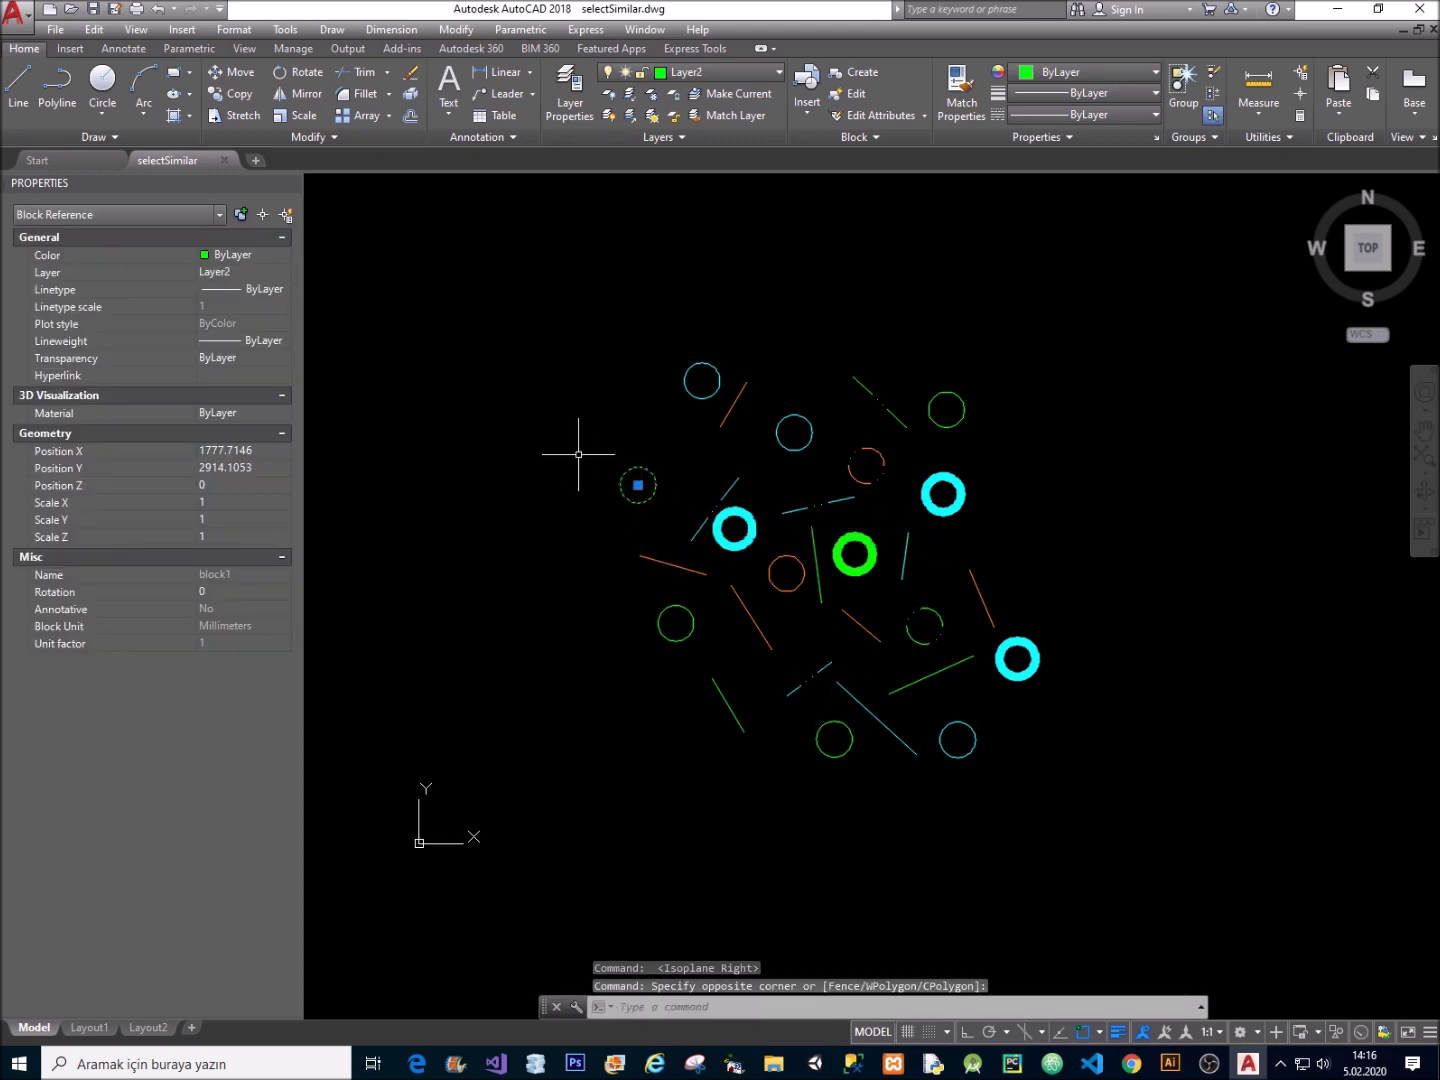
right_click(578, 456)
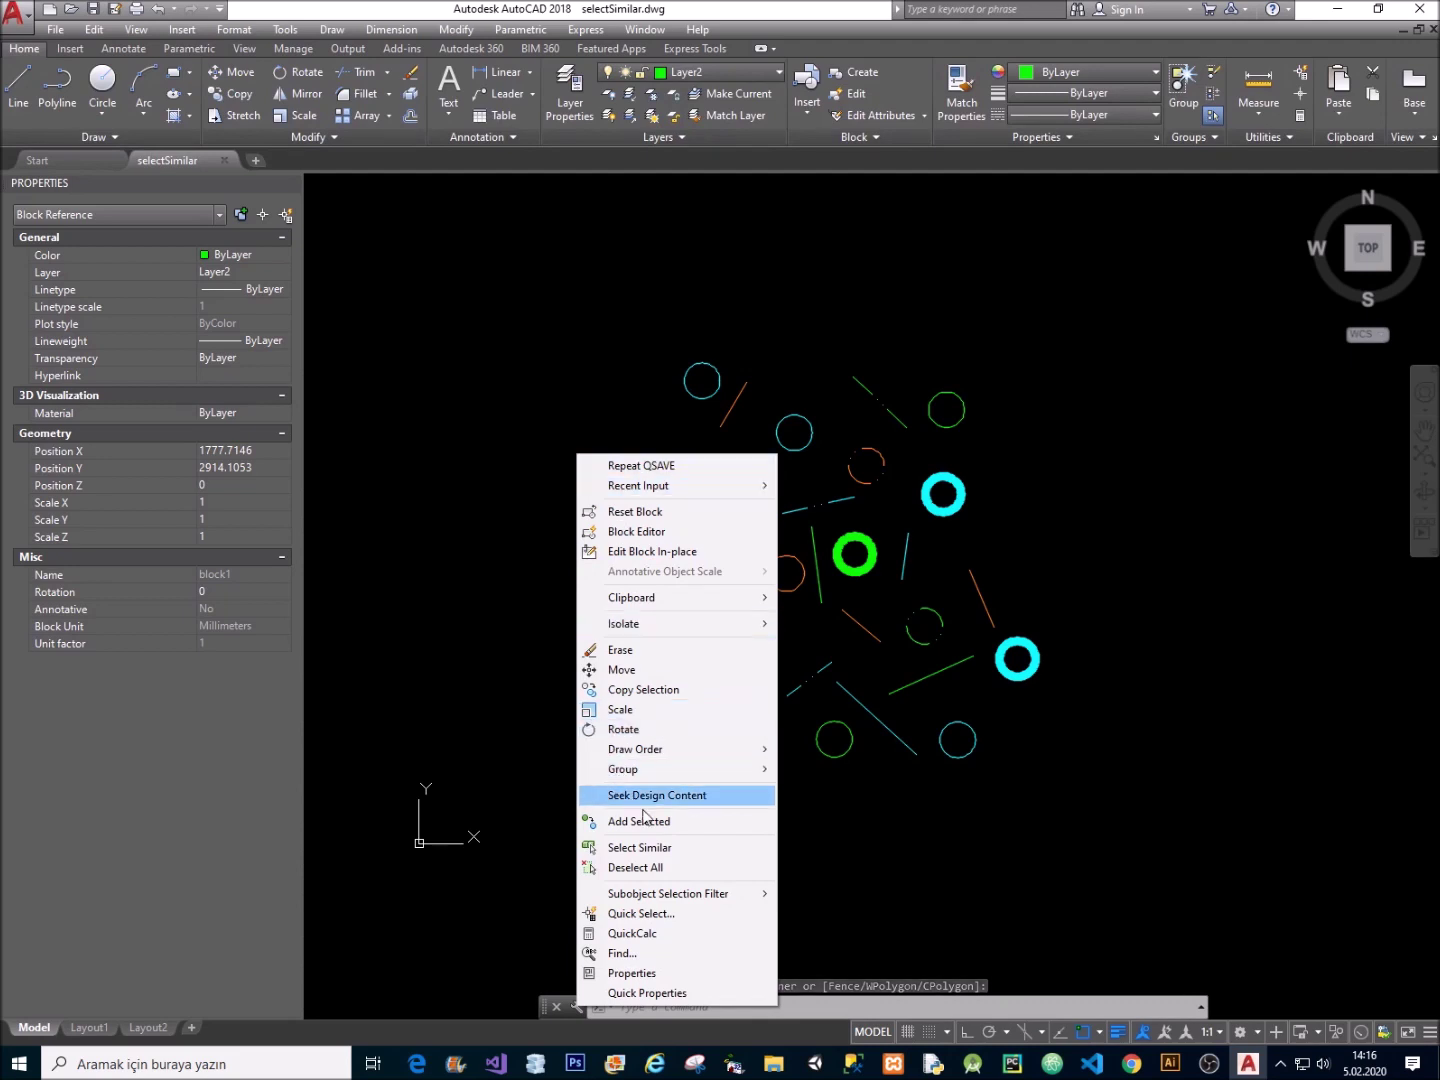
left_click(677, 850)
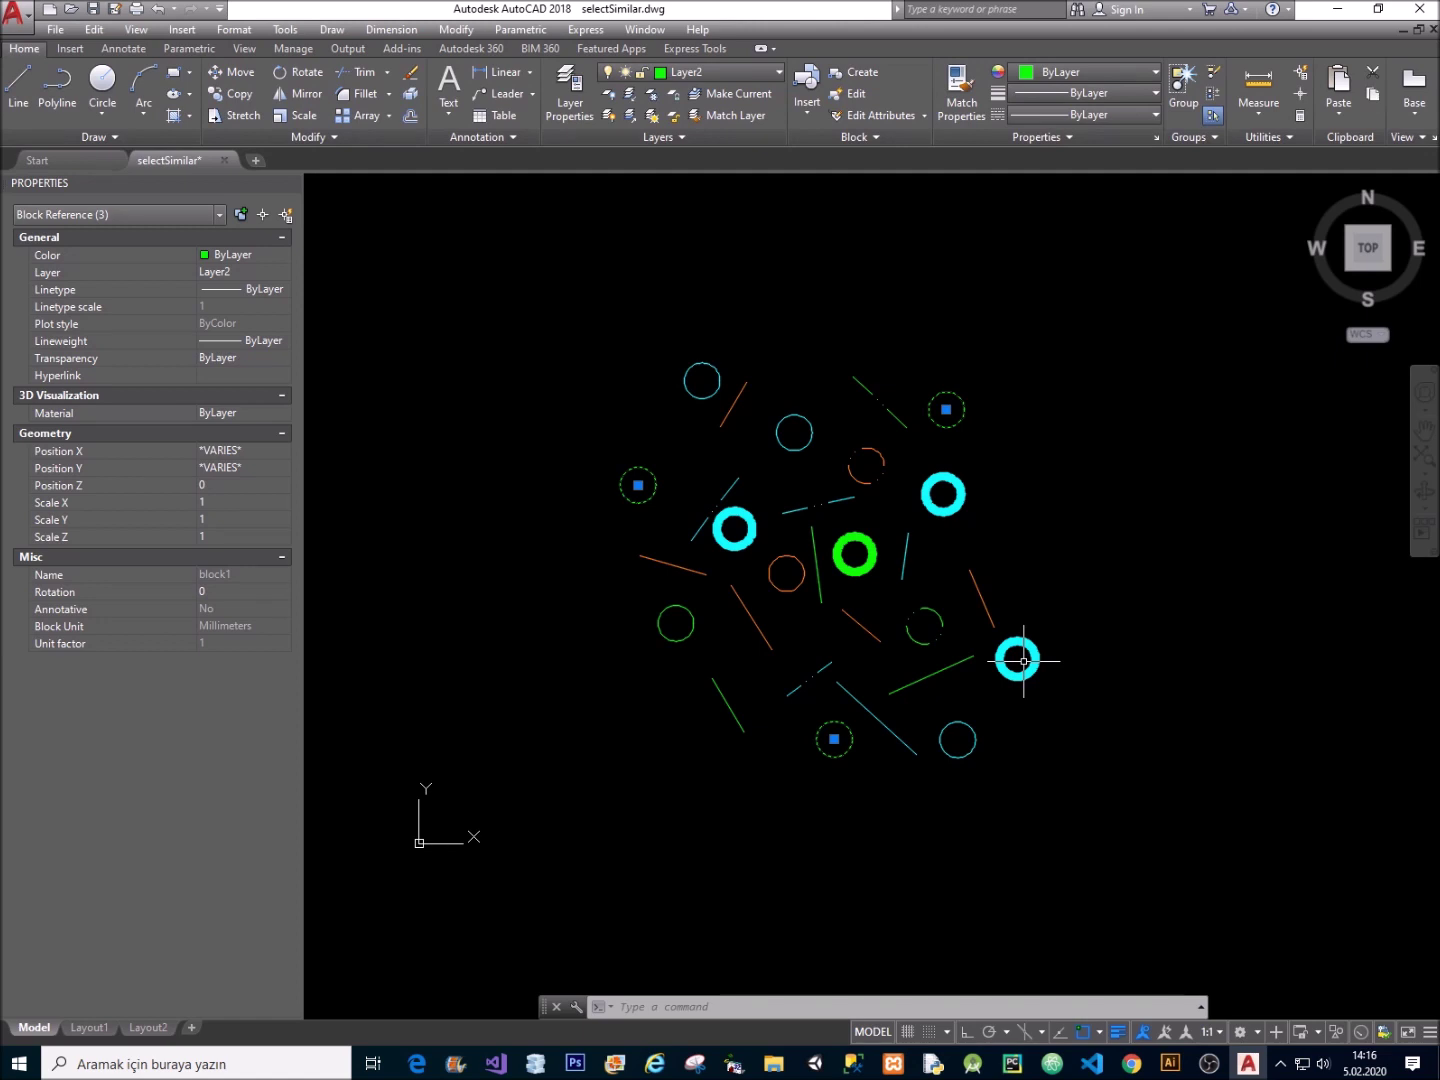
key("Escape")
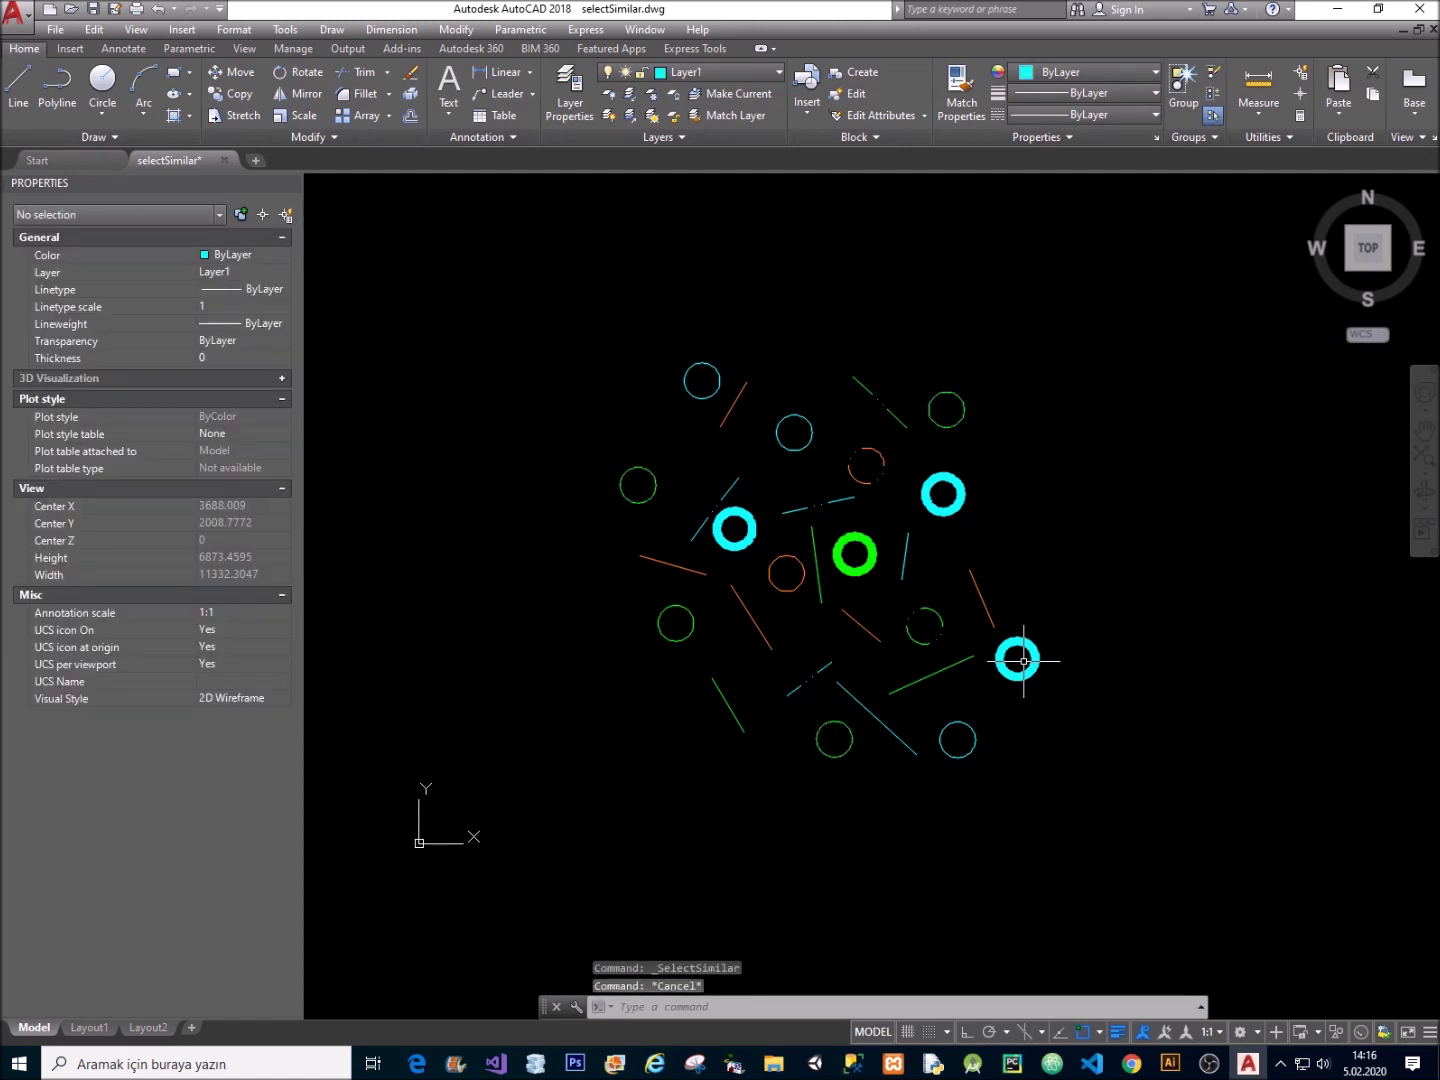
Use SELECTSIMILAR on the orange dashed circle to gather matching circles, then clear the selection.
type("SELECTSIMILAR")
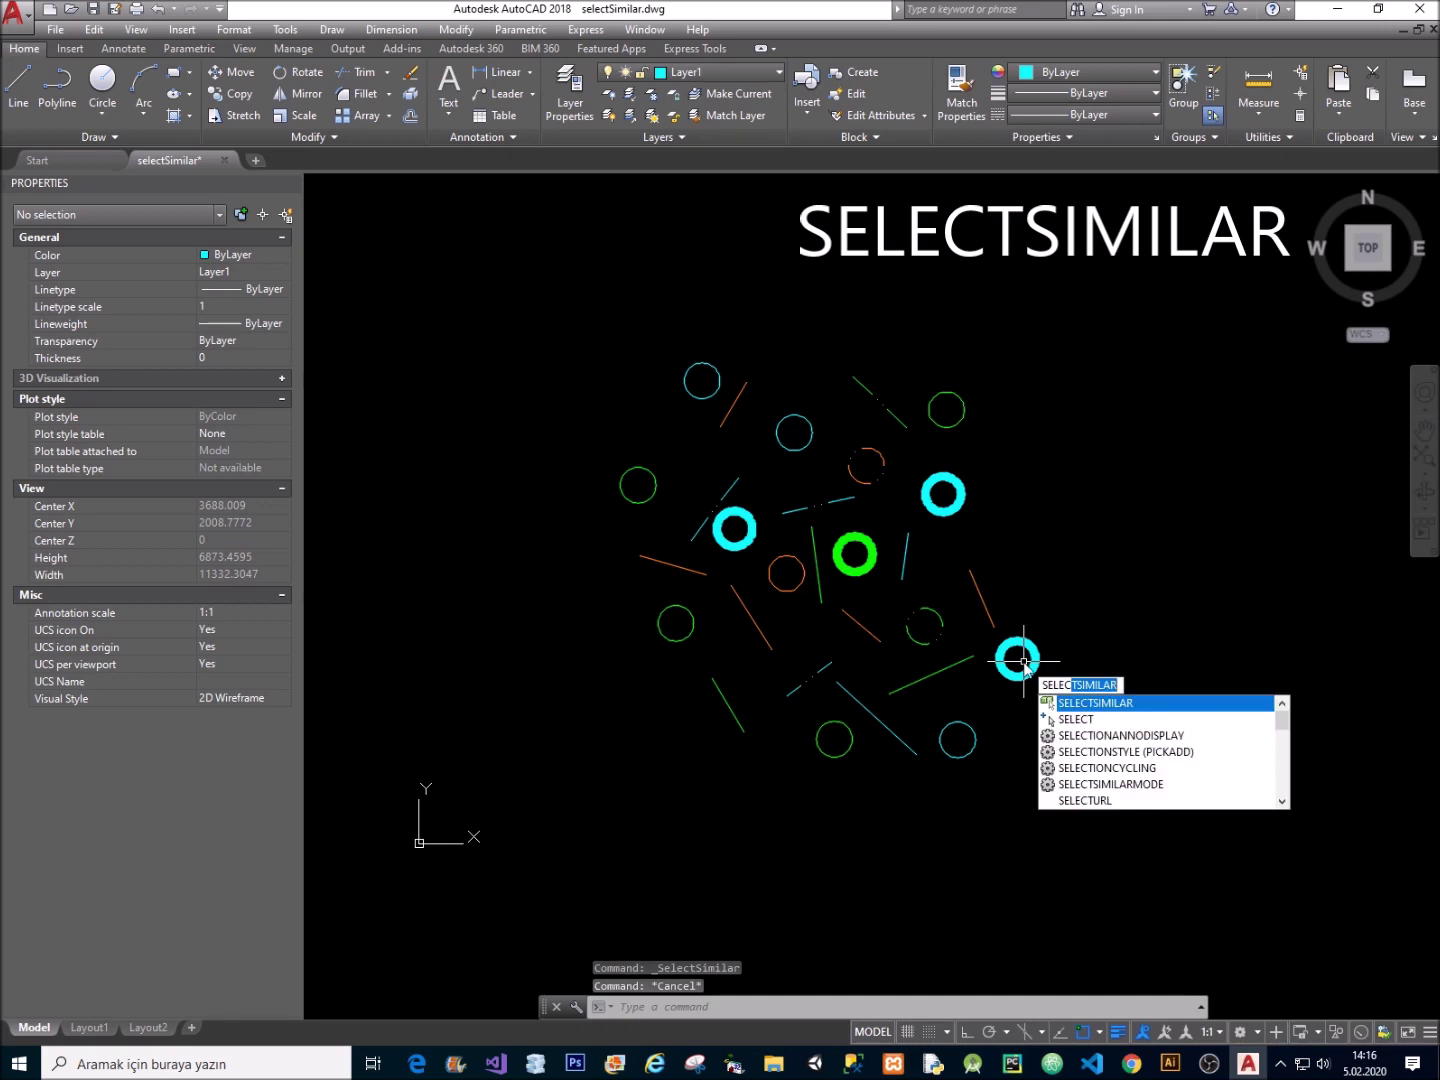
key("Return")
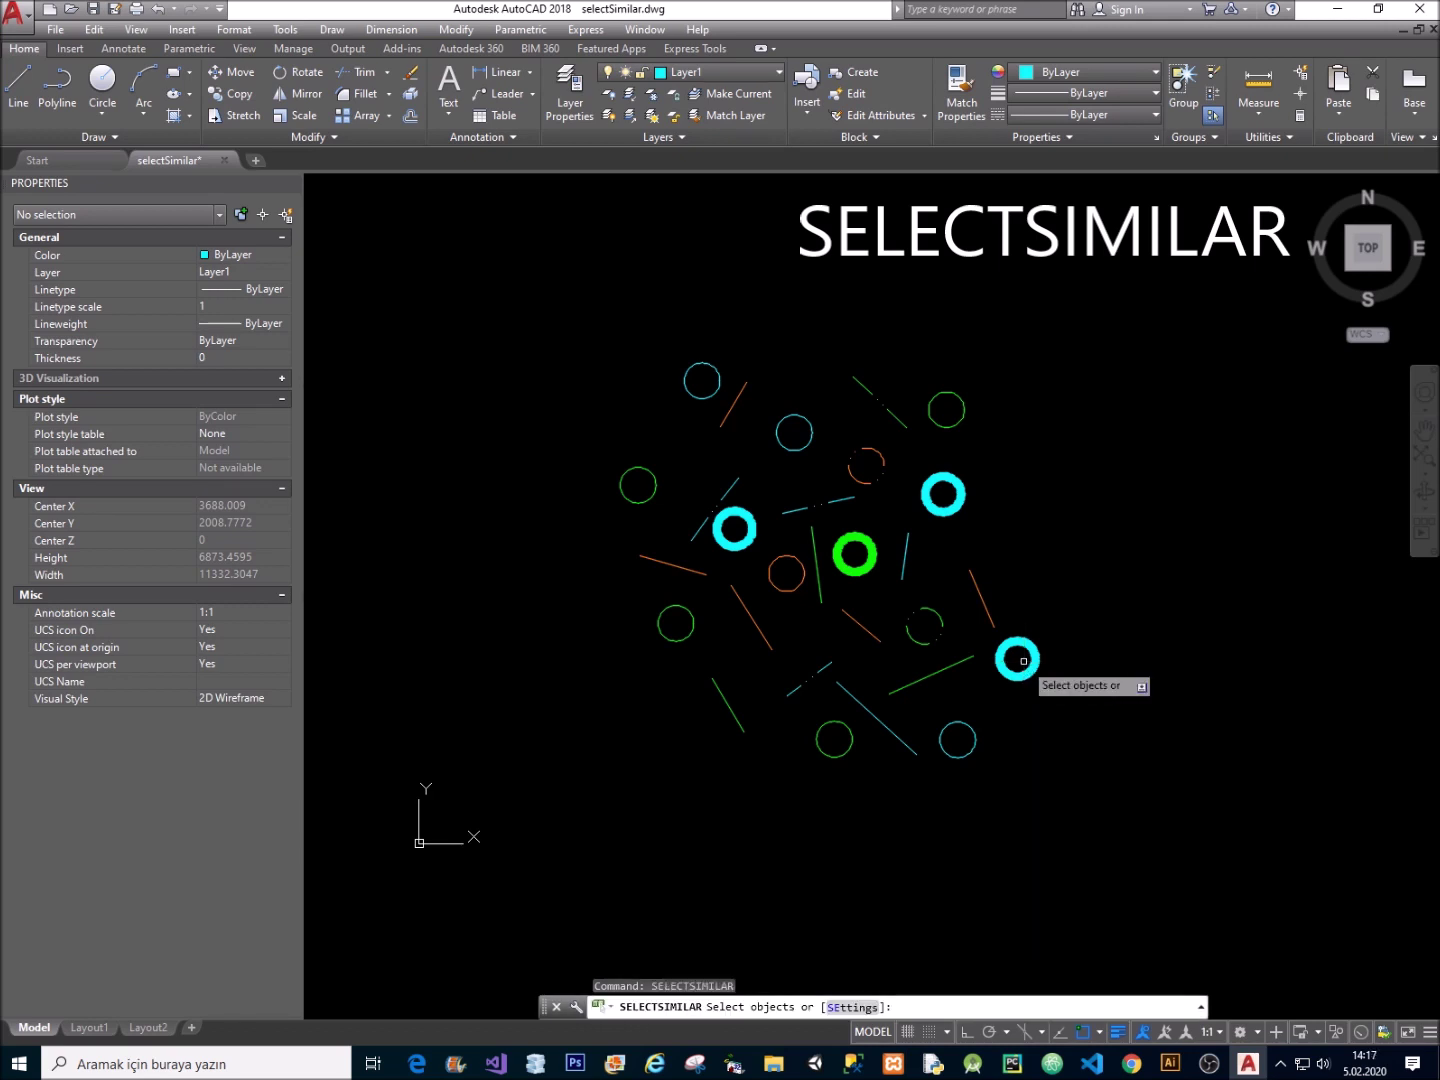
left_click(852, 474)
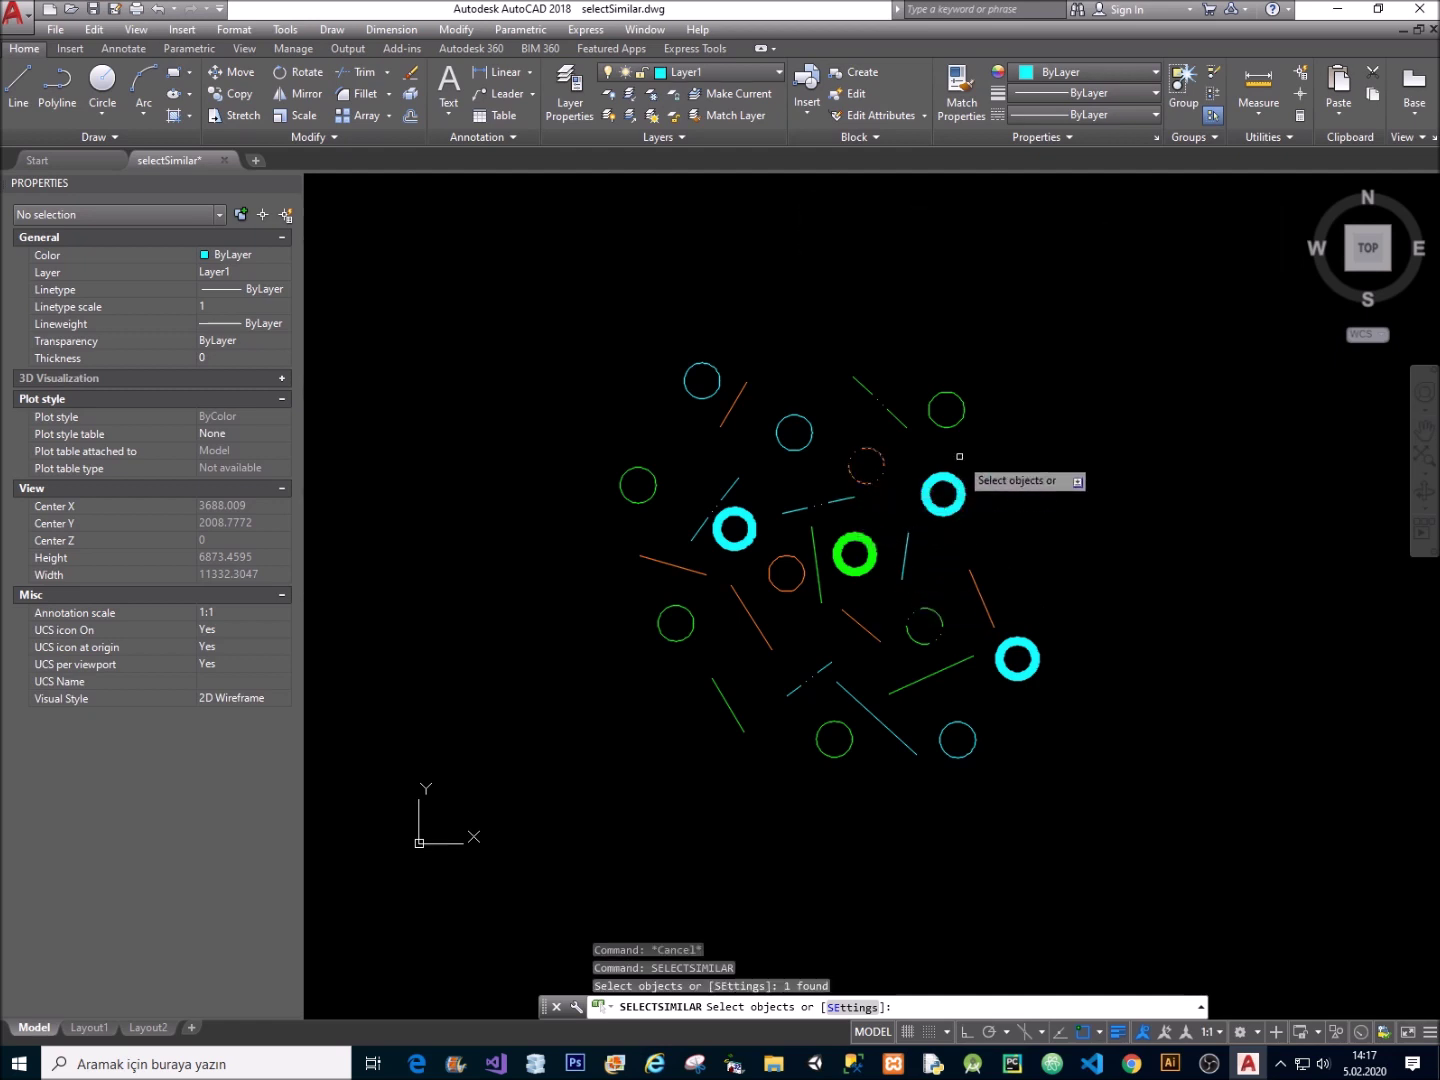
key("Return")
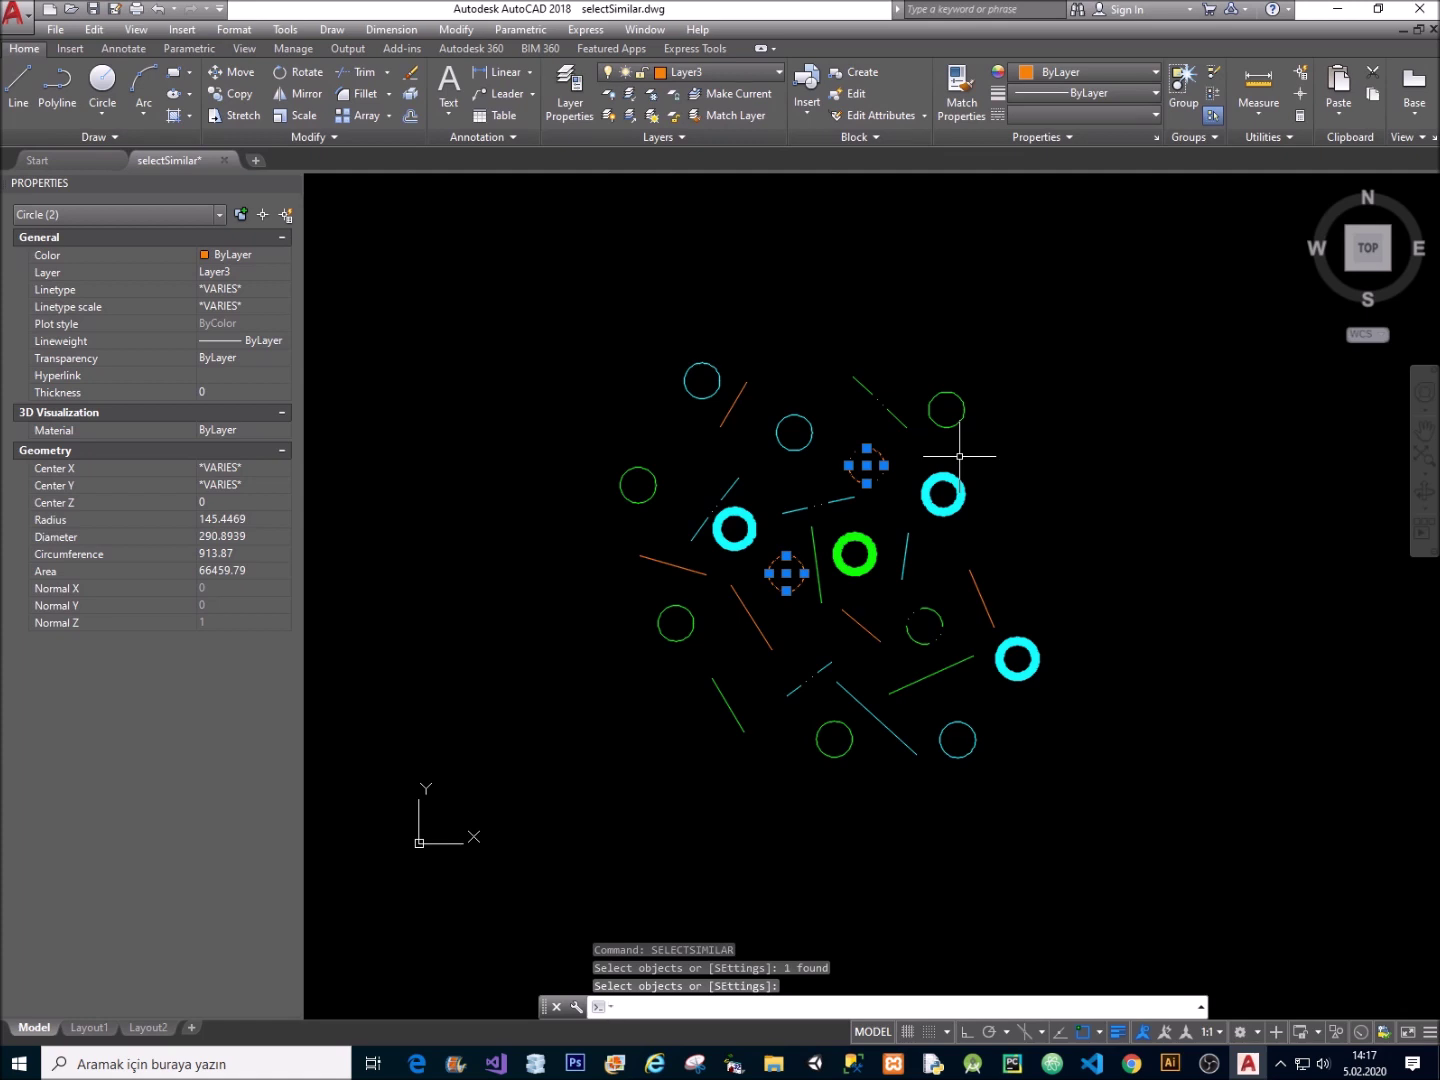
key("Escape")
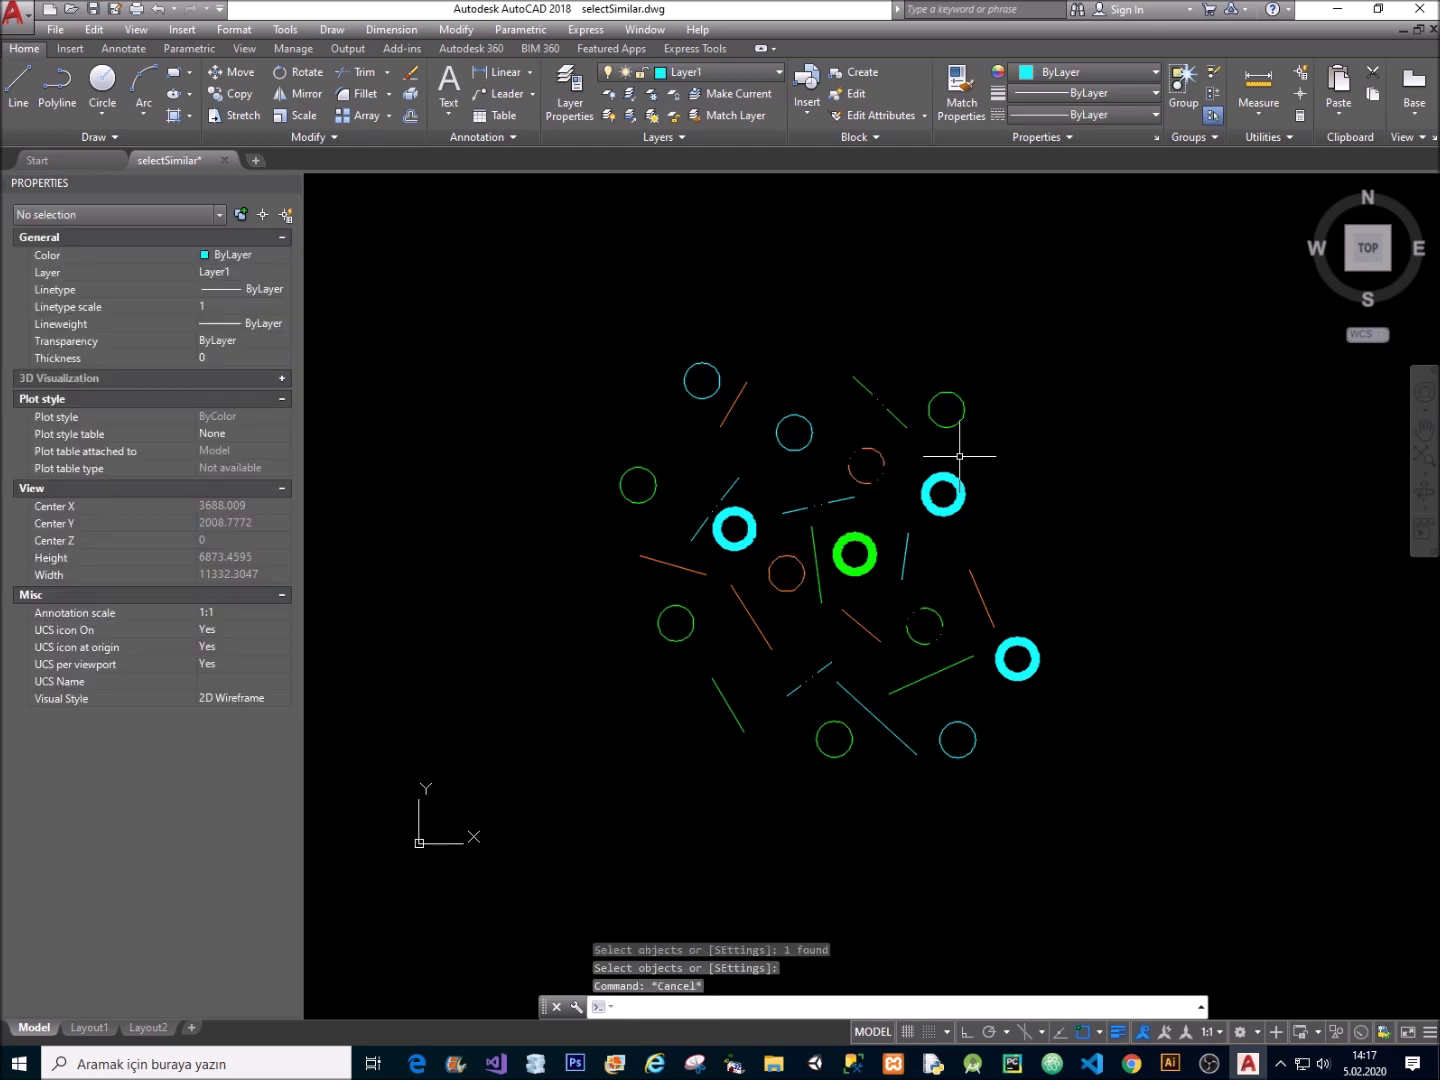
Restart Select Similar and enter s for its Settings option.
type("SELECTSIMILAR")
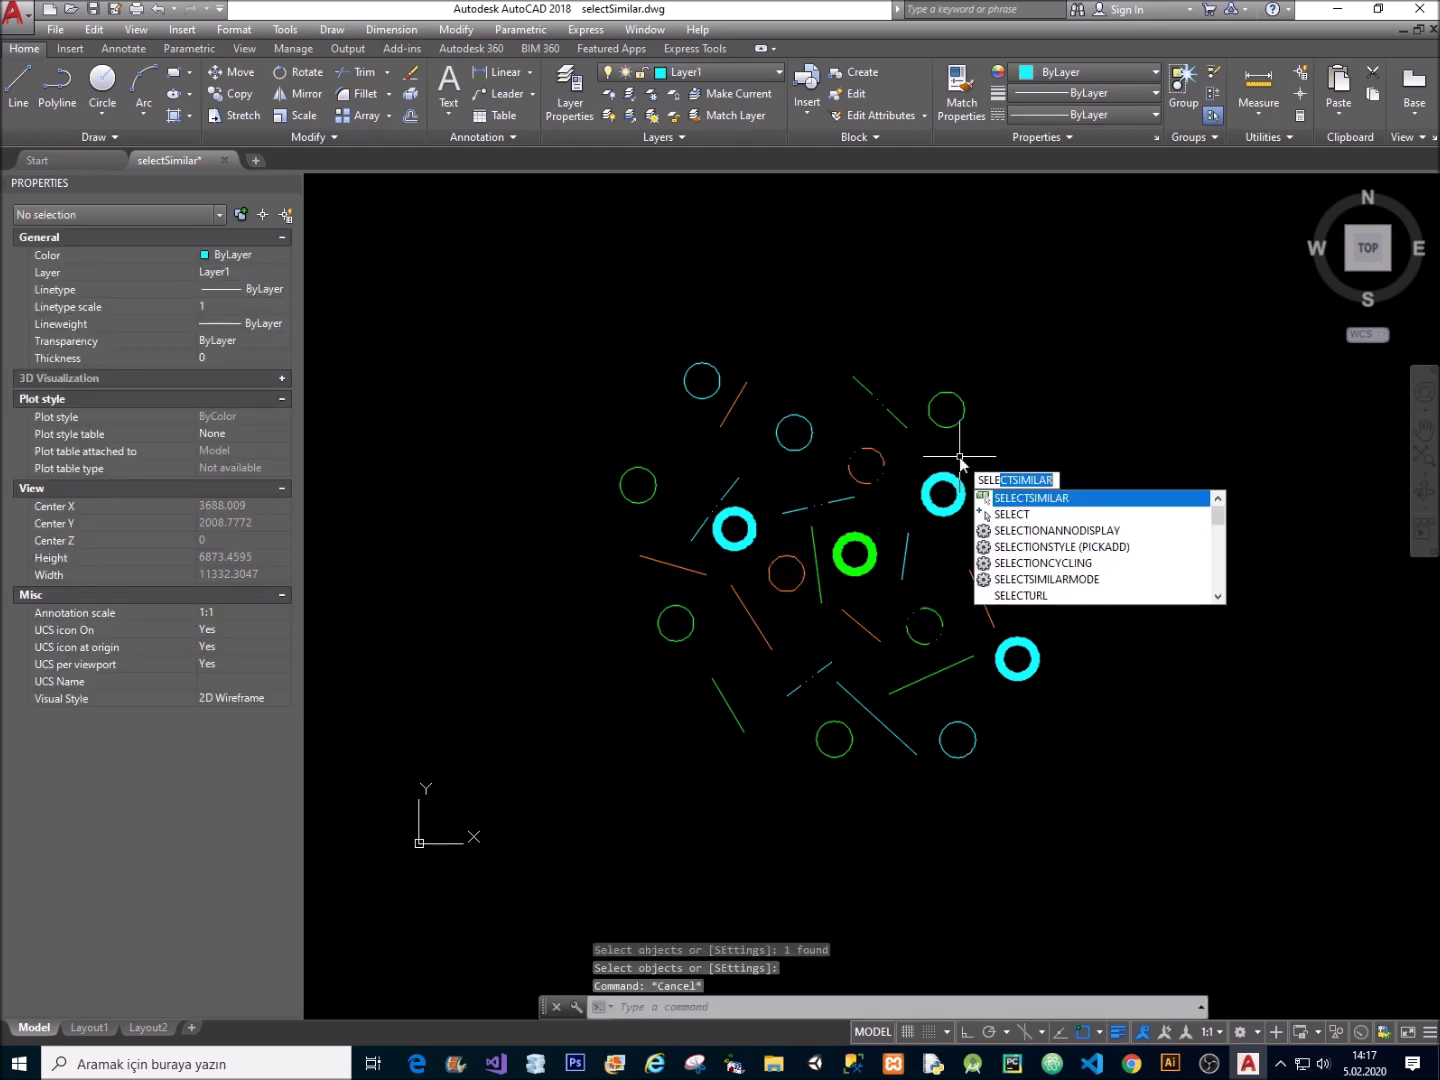
key("Return")
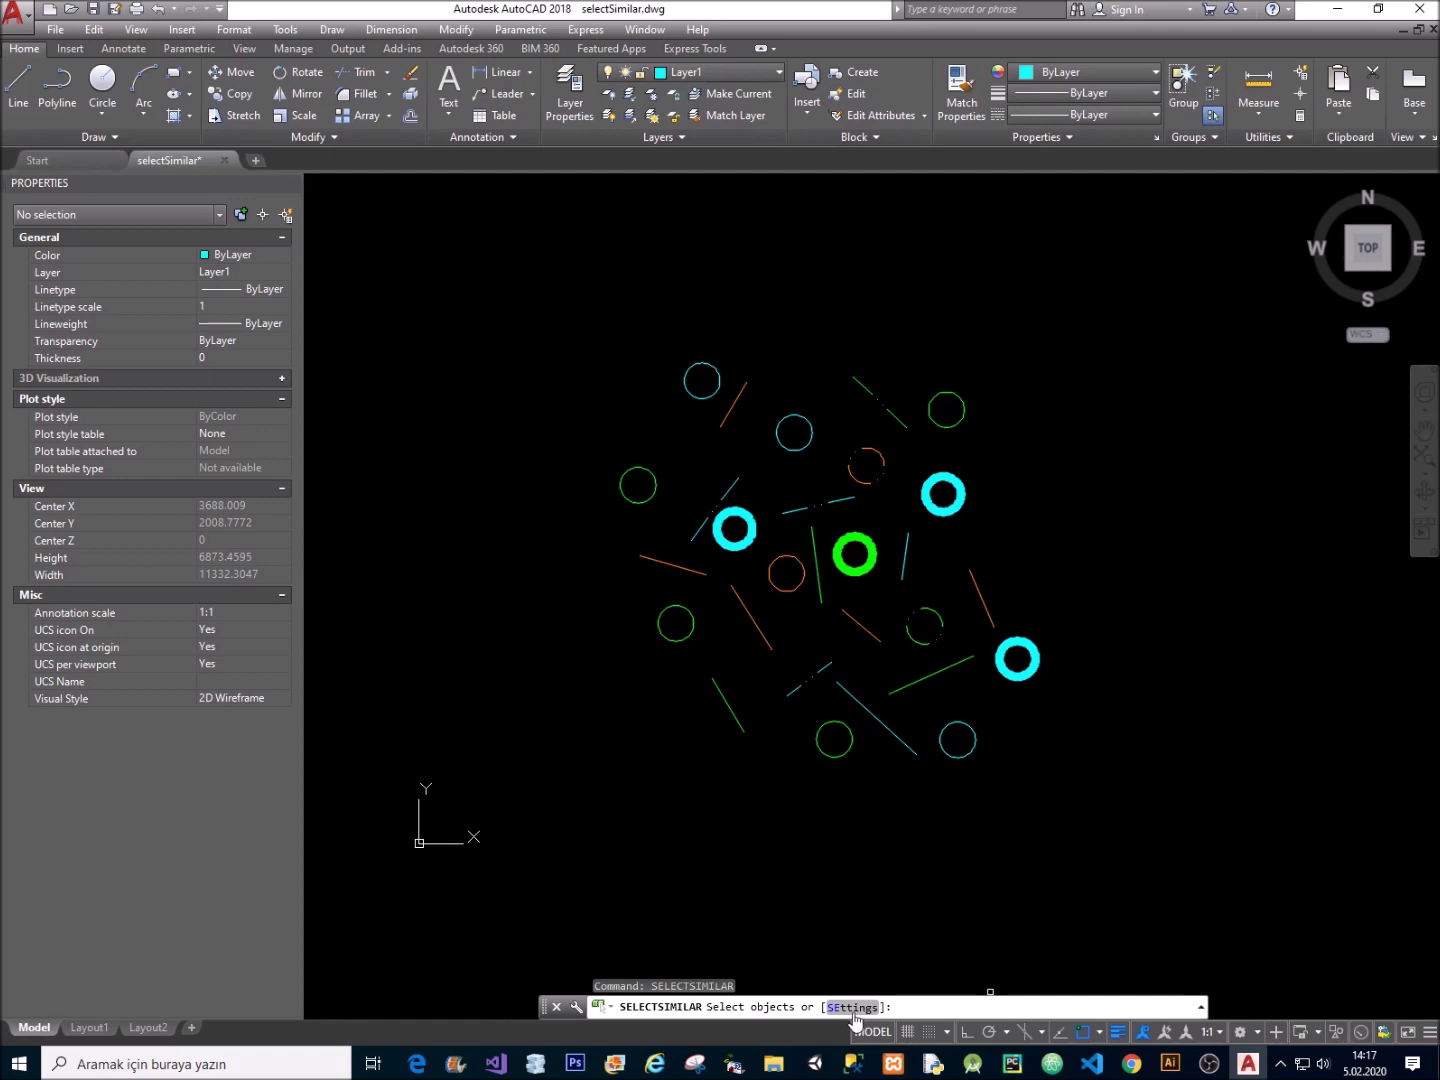
type("se")
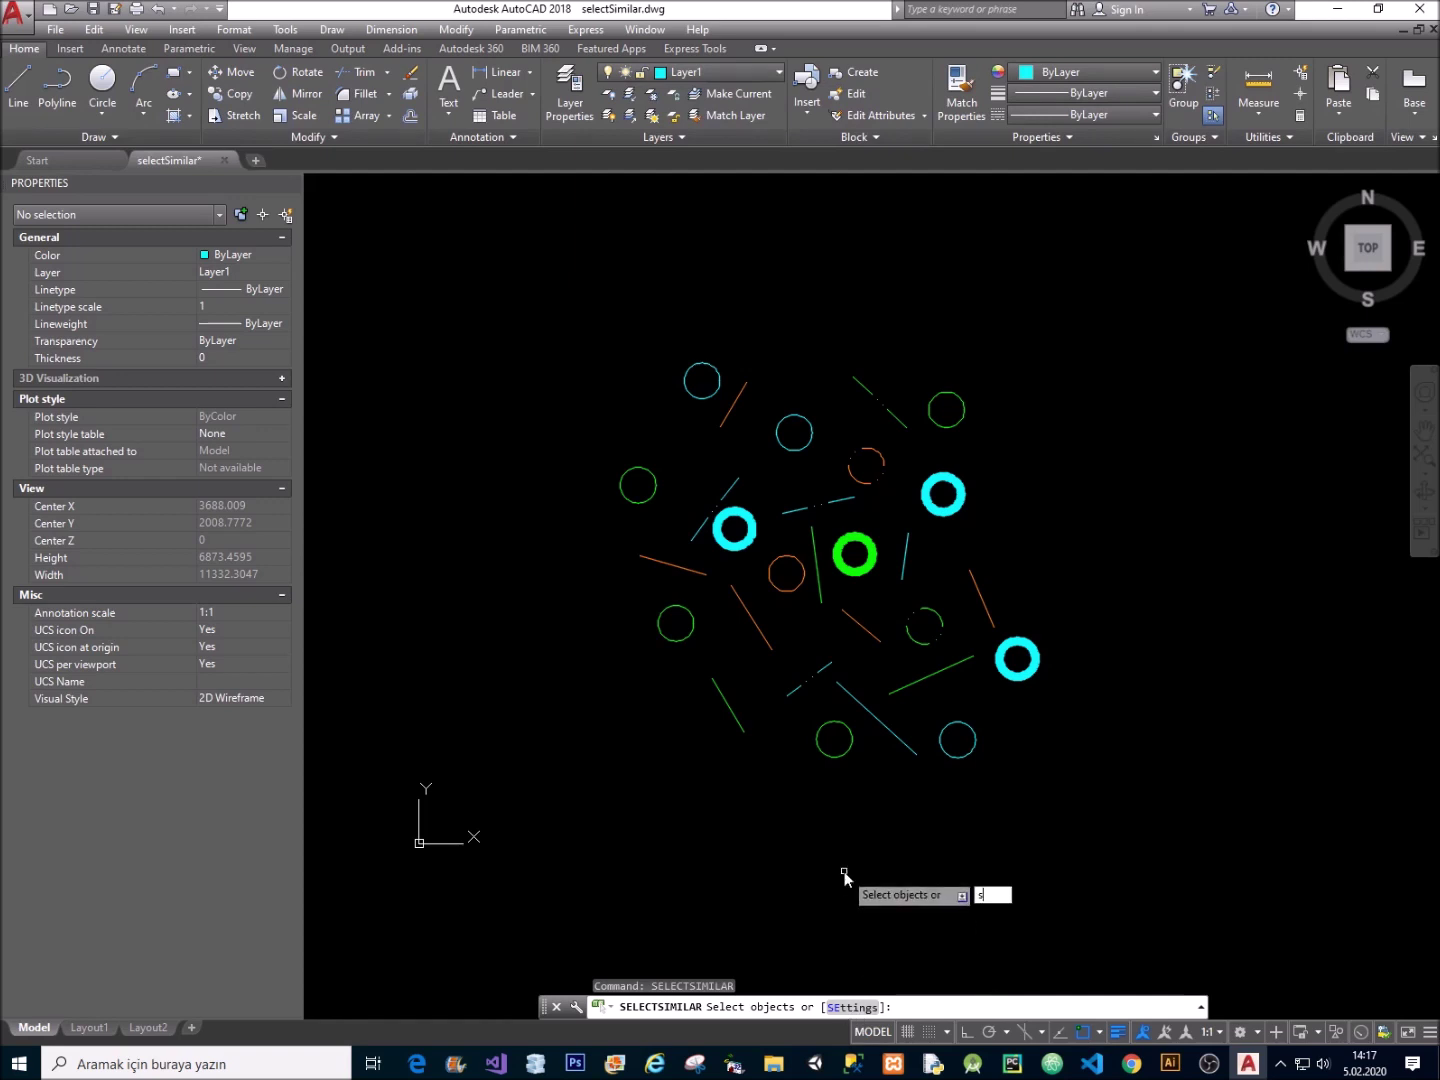
Change Select Similar matching from Color and Layer to Layer and Linetype.
key("Return")
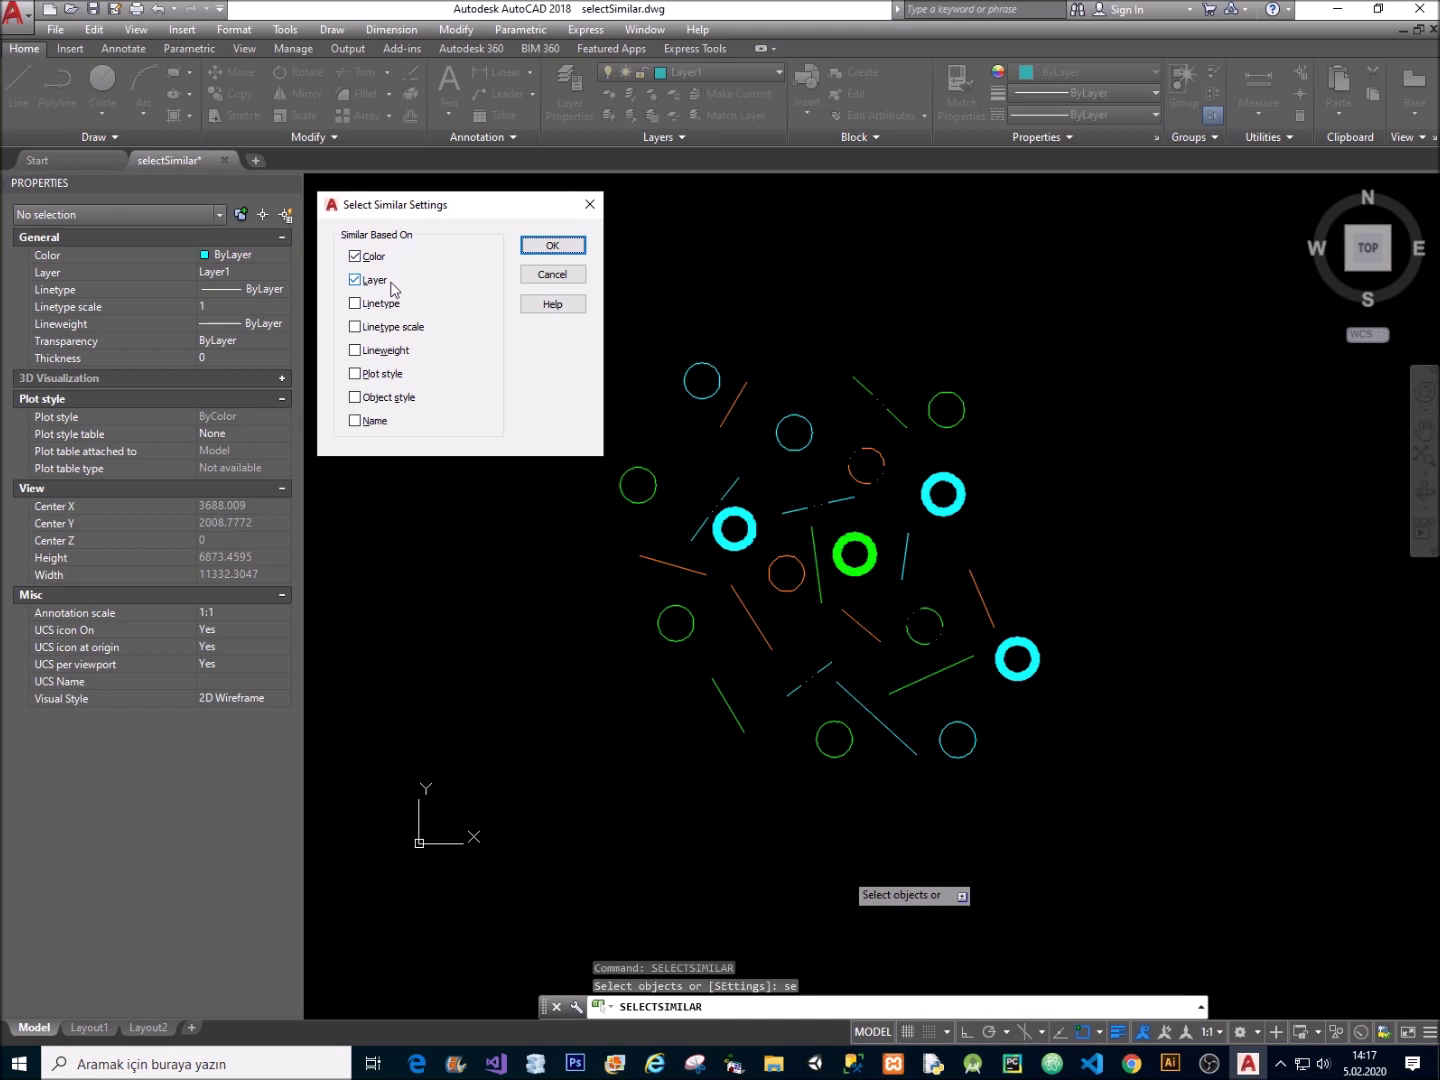
left_click(384, 259)
left_click(392, 313)
left_click(553, 245)
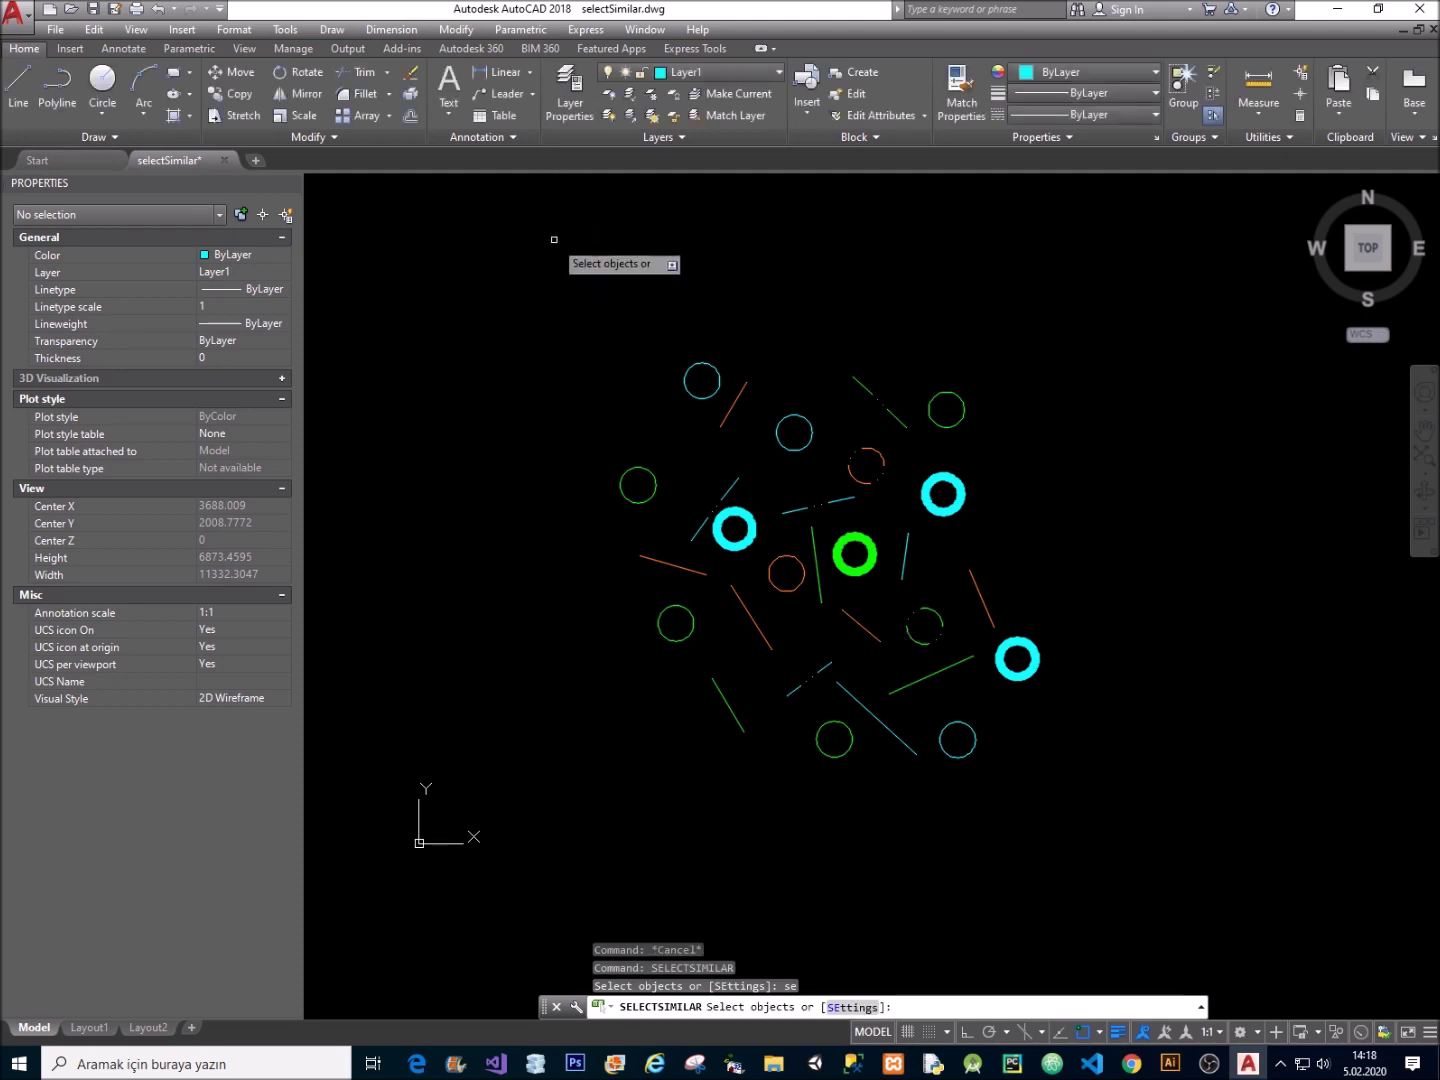
left_click(908, 633)
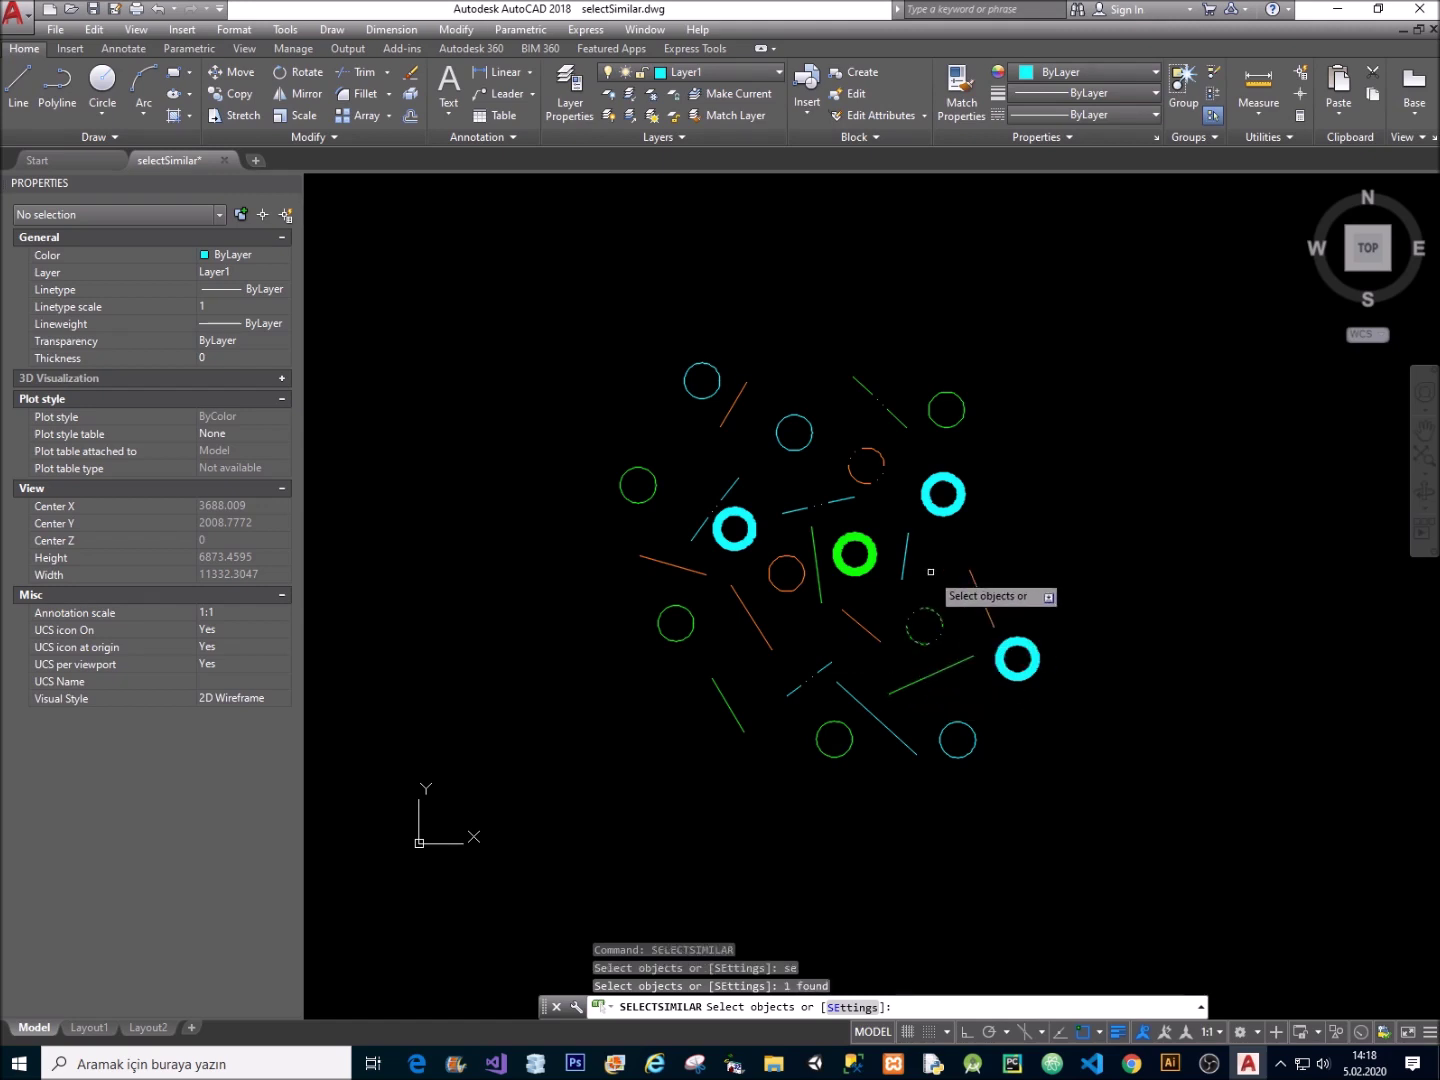
key("Return")
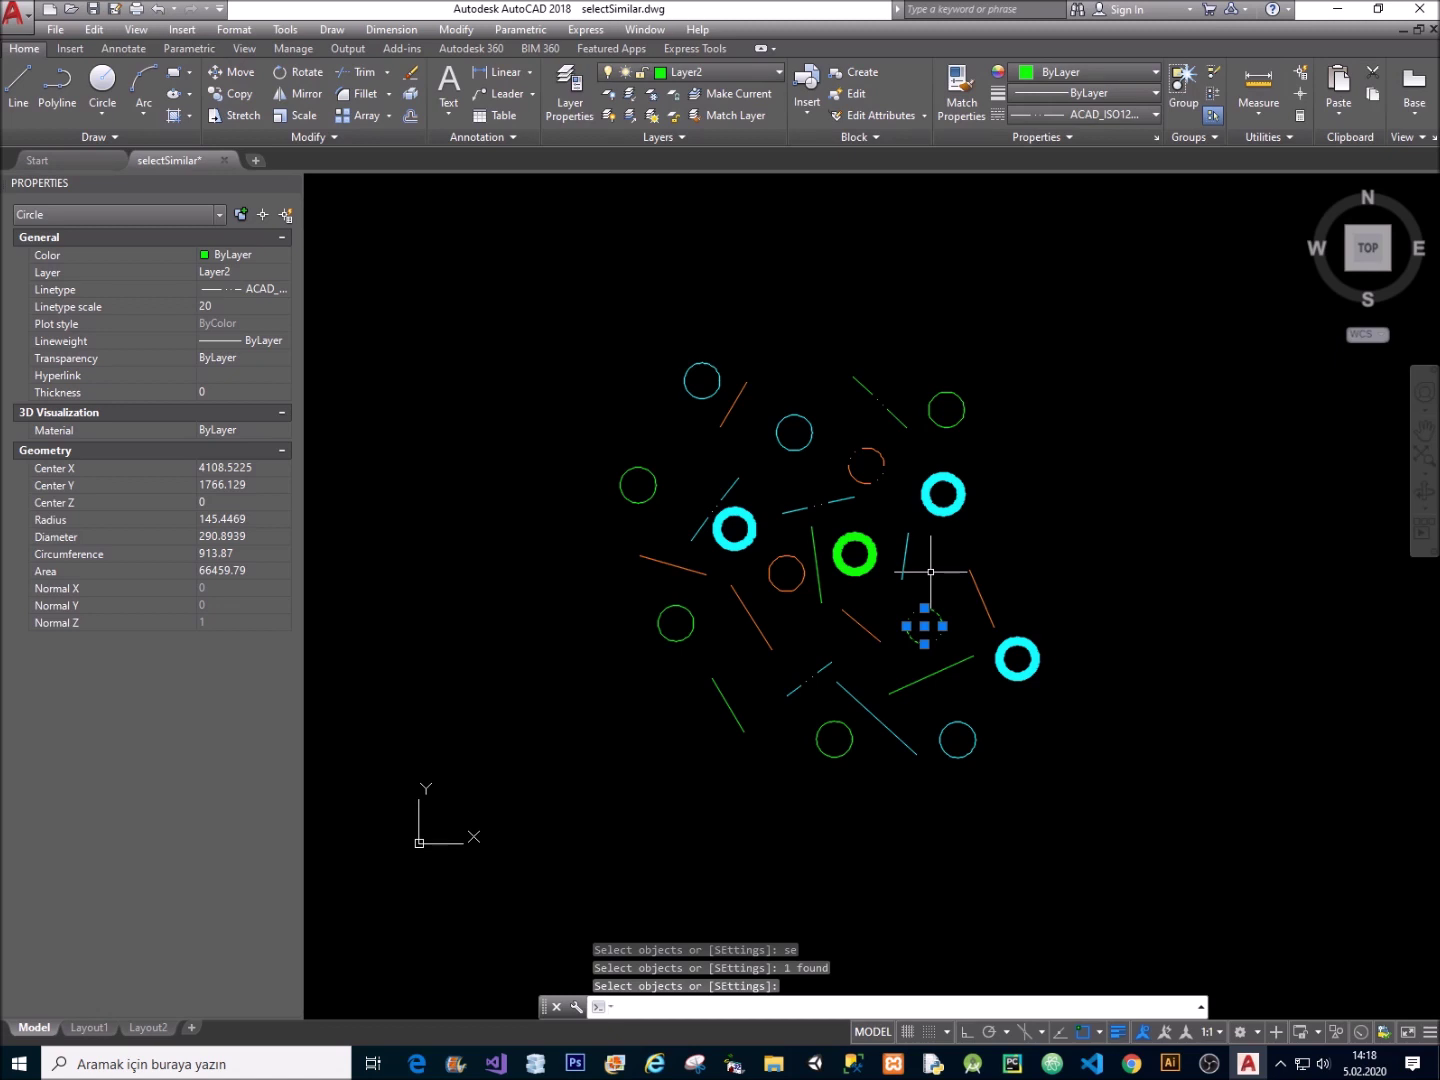
key("Escape")
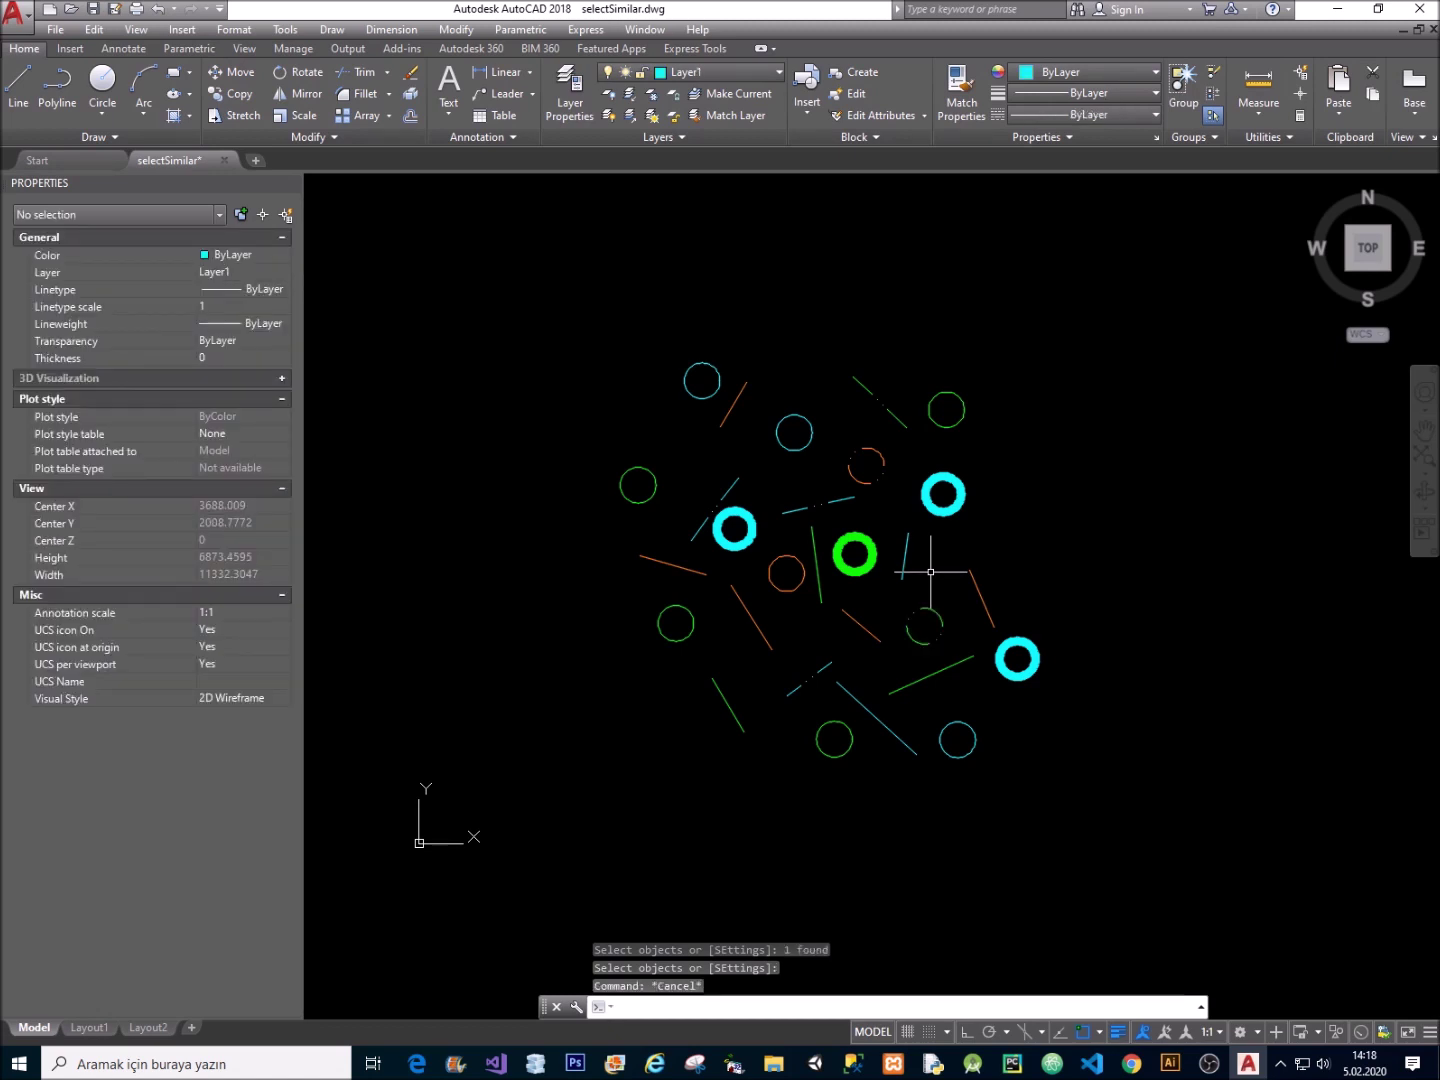
key("Return")
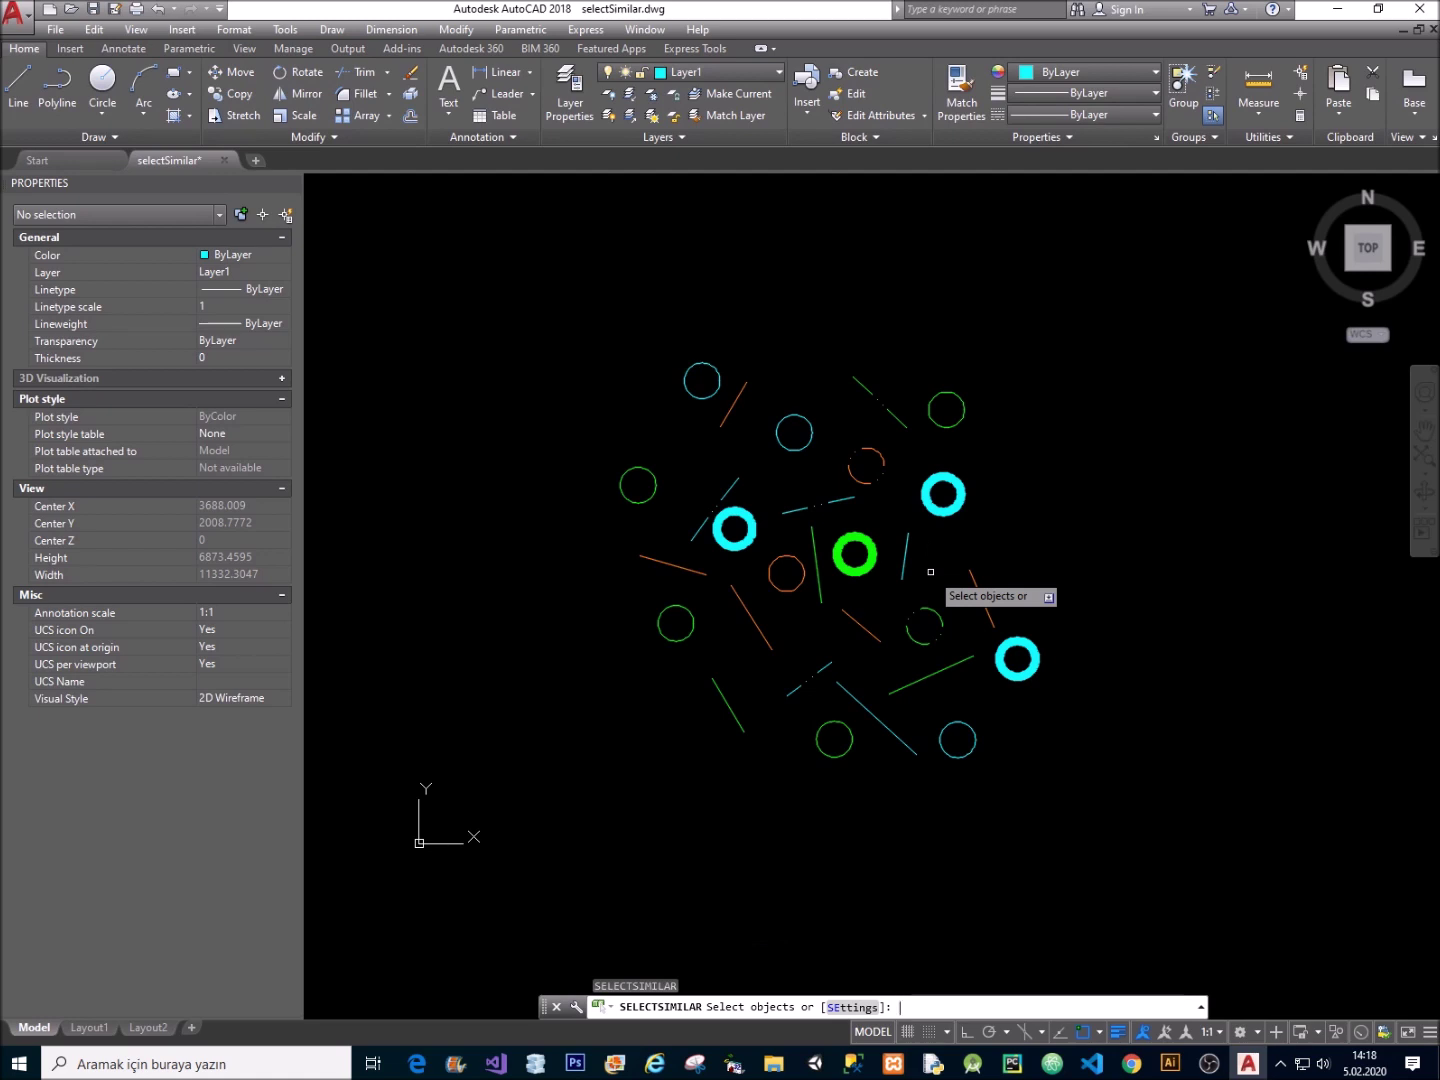
left_click(800, 684)
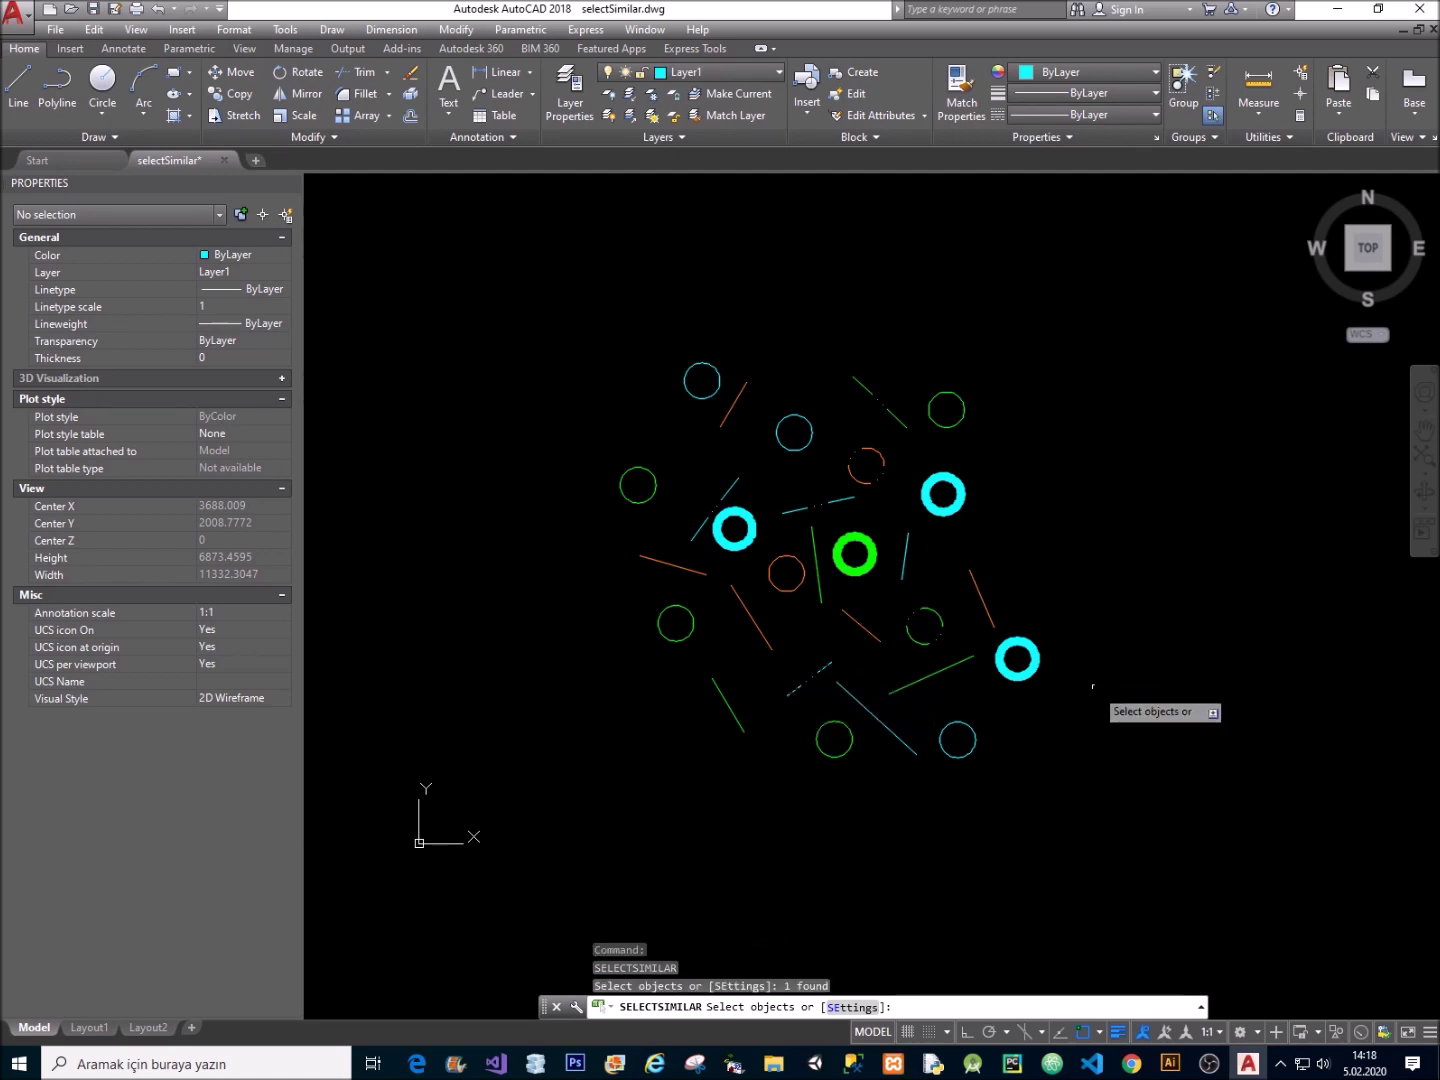
key("Return")
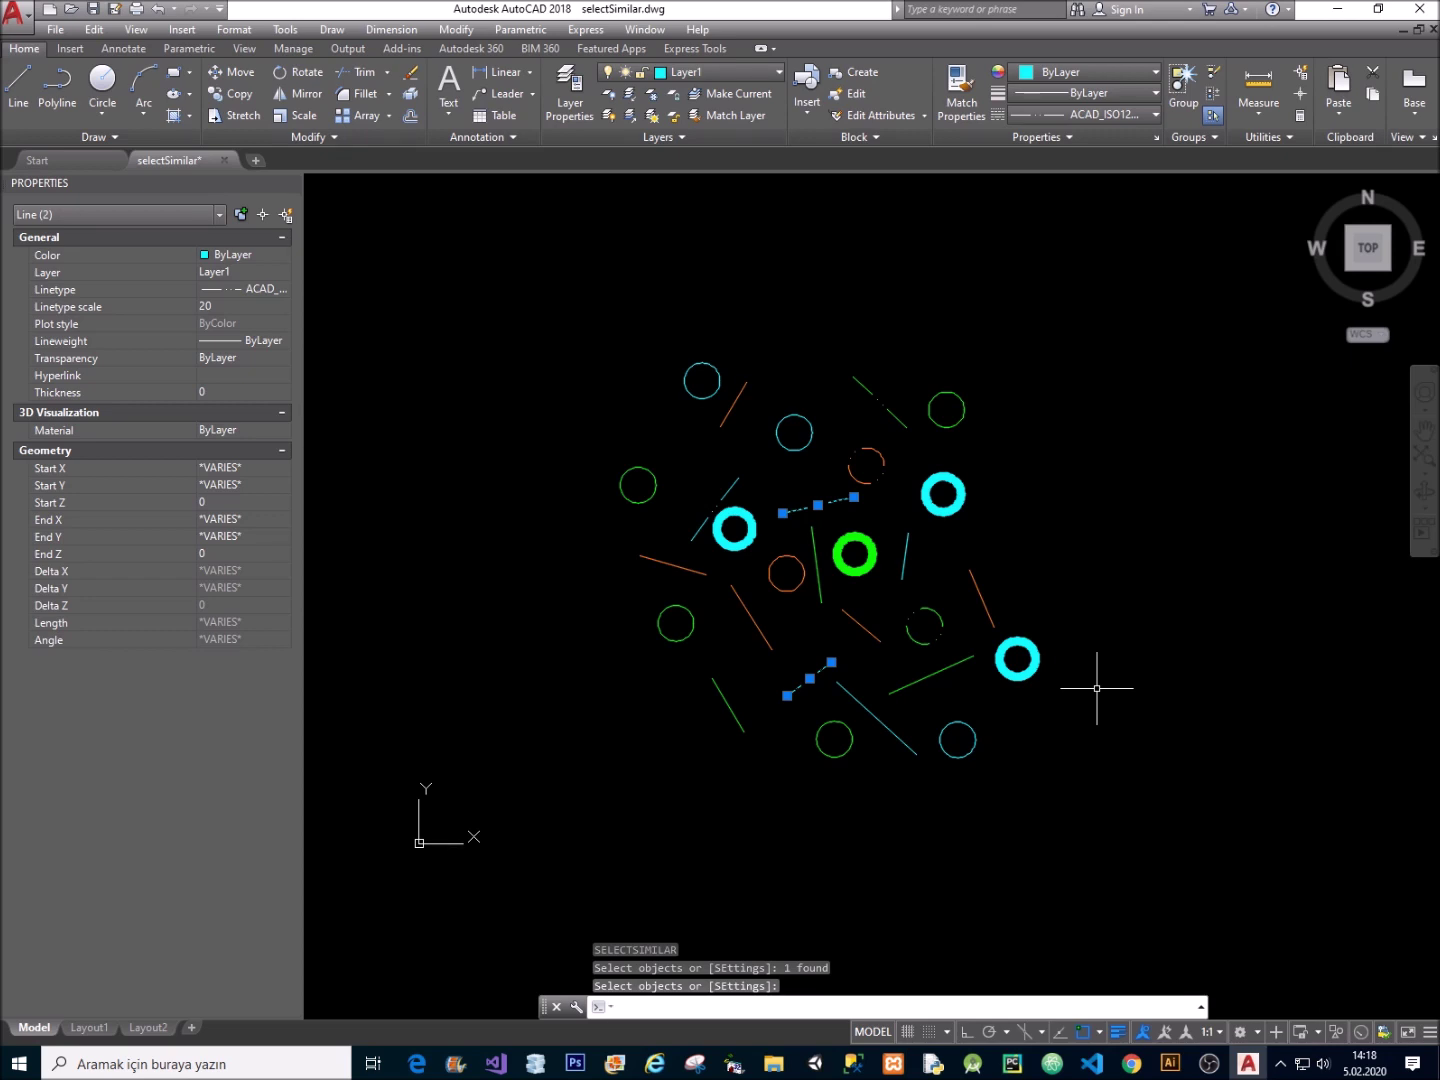
key("Escape")
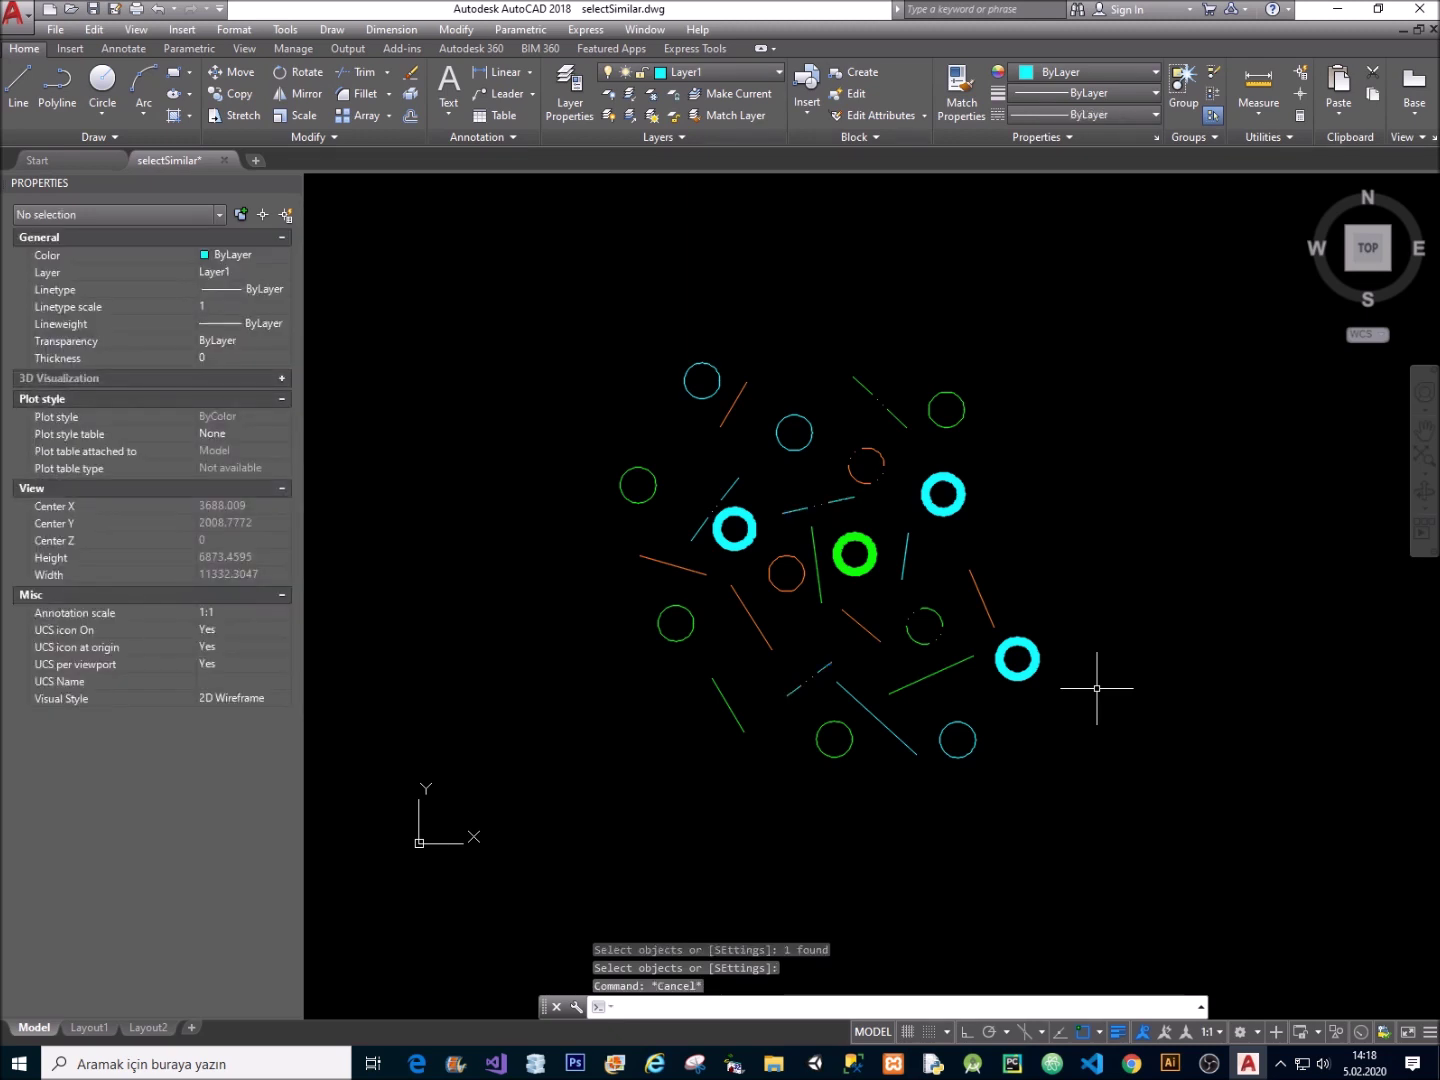
Rerun SELECTSIMILAR and swap Linetype for Linetype scale in its settings, keeping Layer.
type("selectsimilar")
key("Return")
type("se")
key("Return")
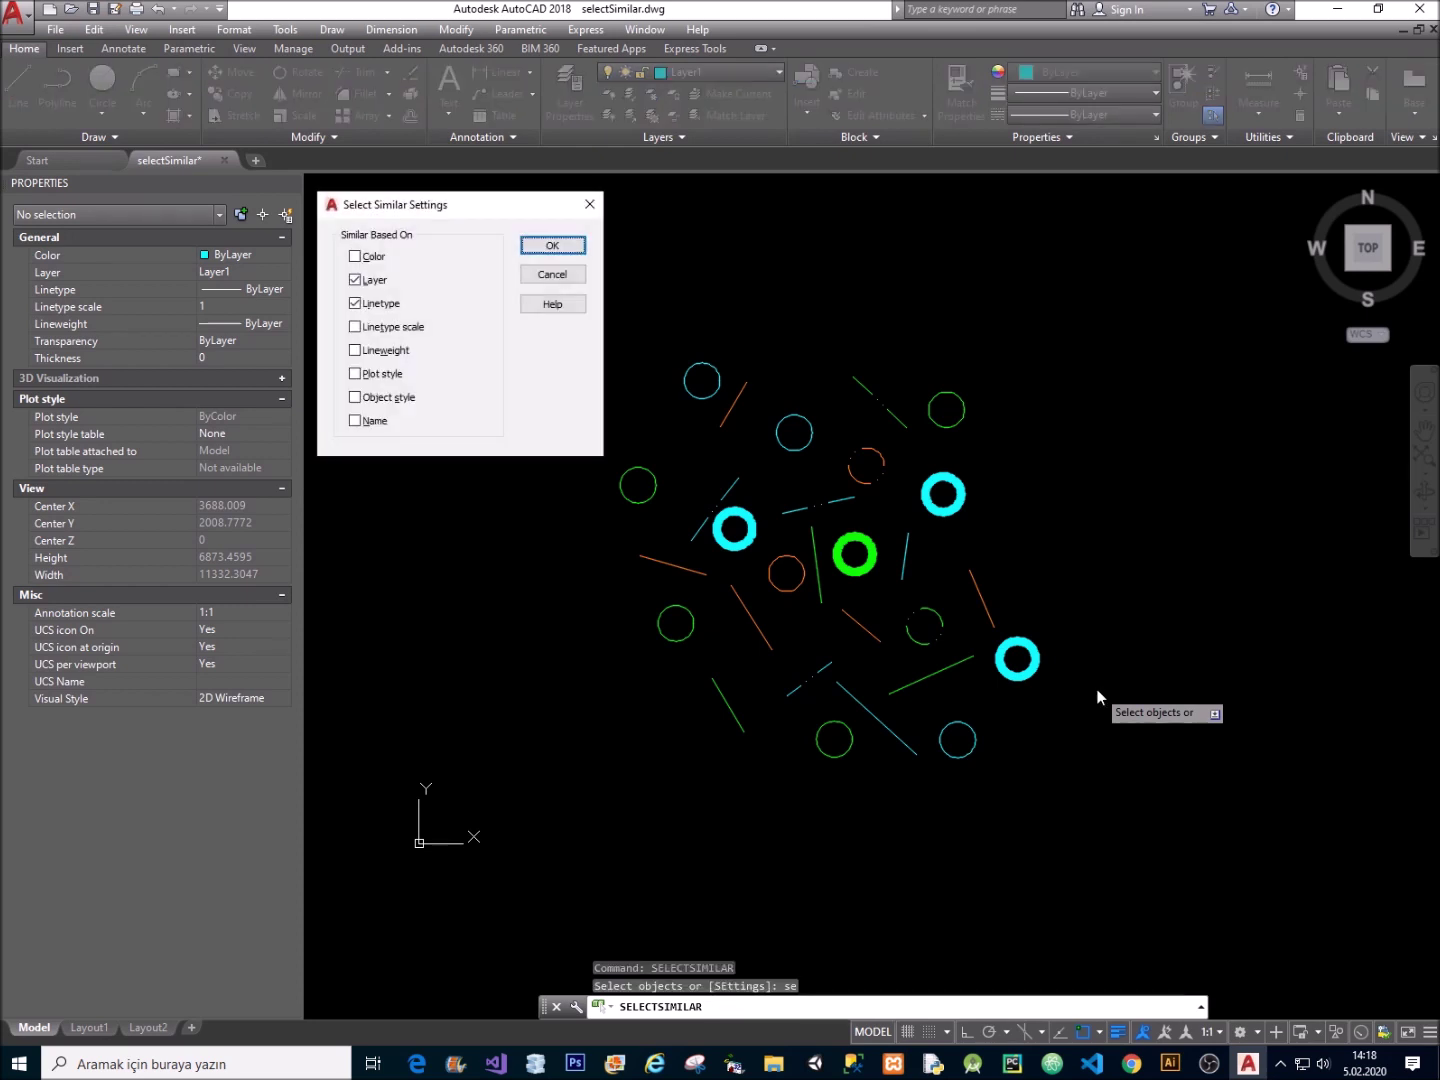
left_click(384, 305)
key("ctrl+1")
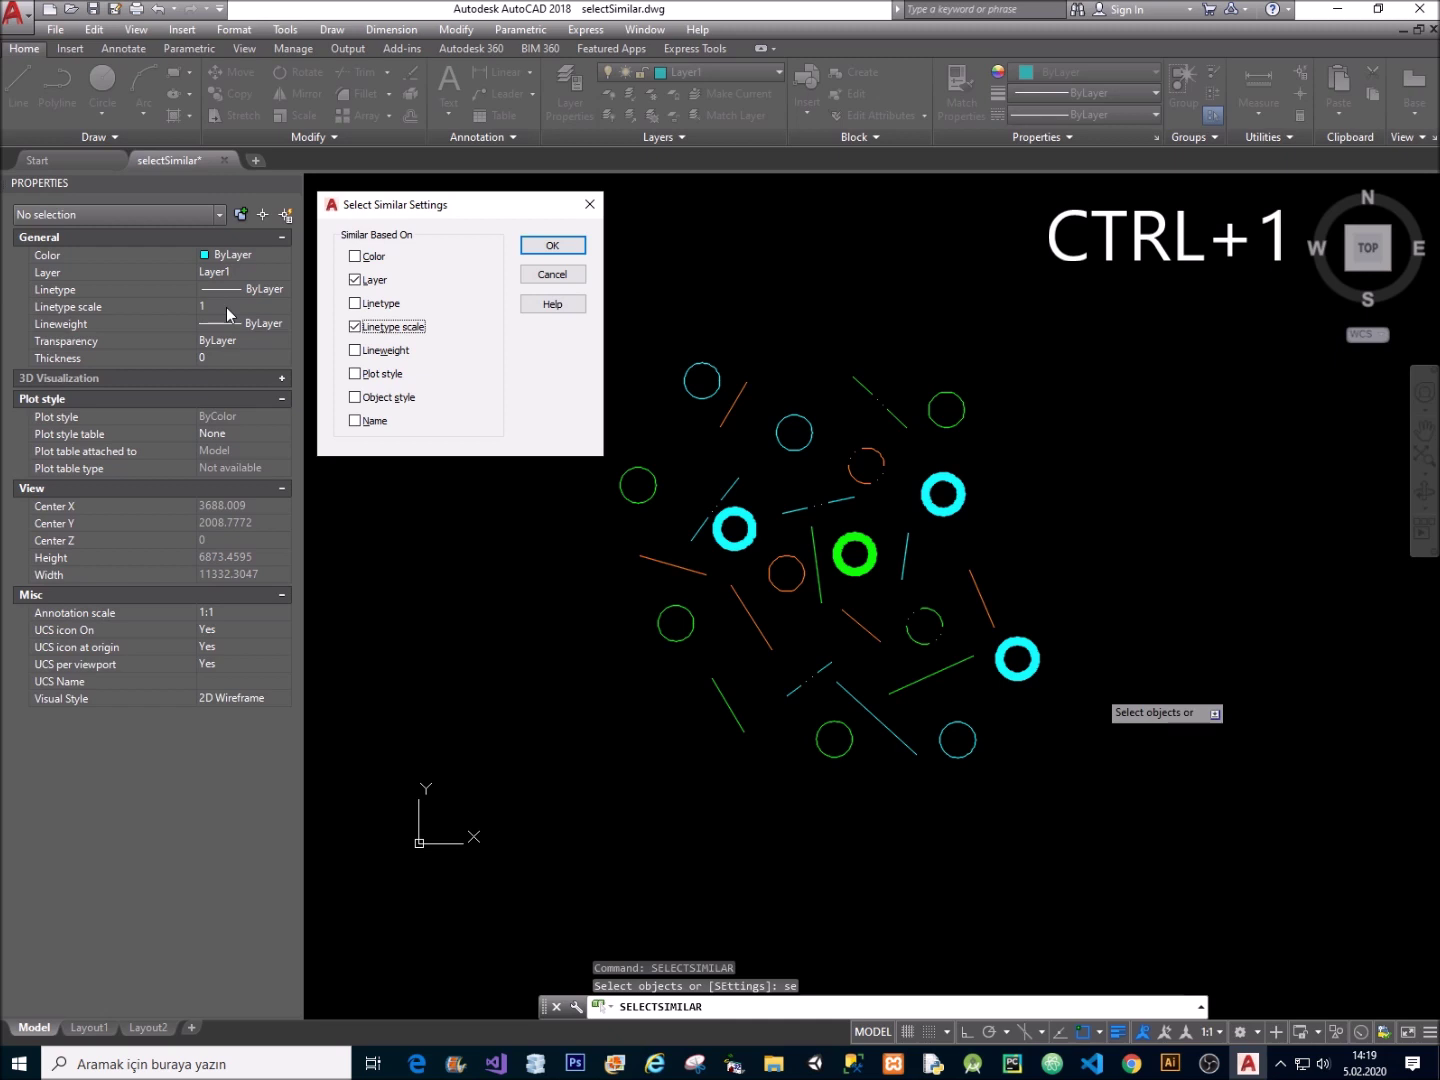
left_click(550, 245)
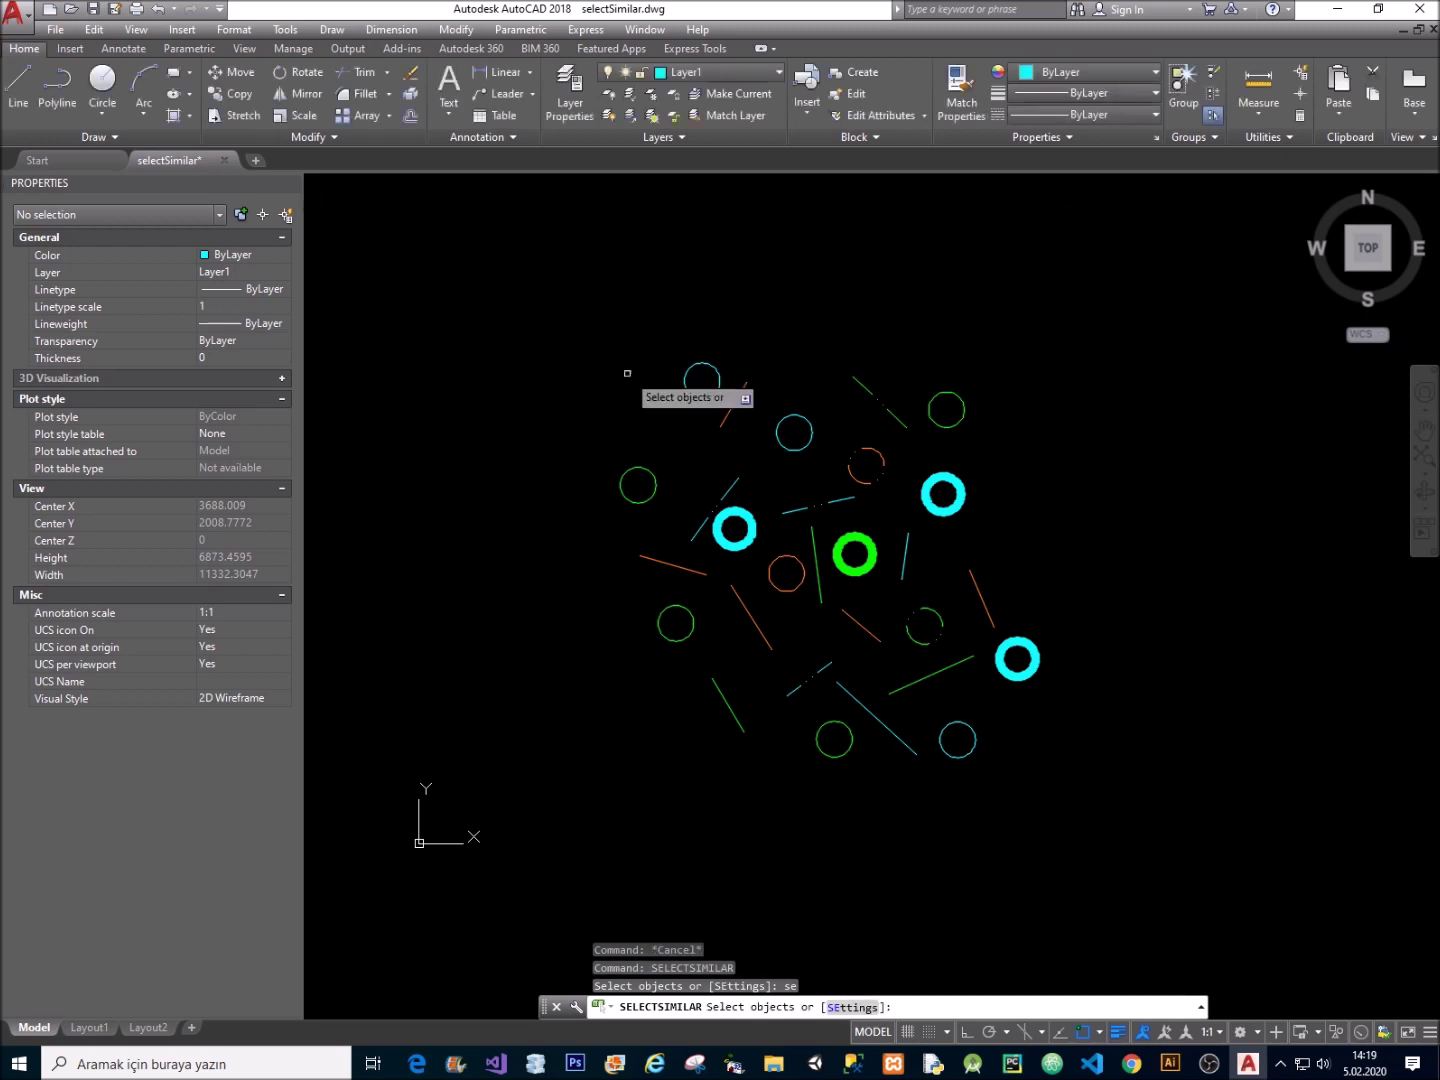
left_click(800, 688)
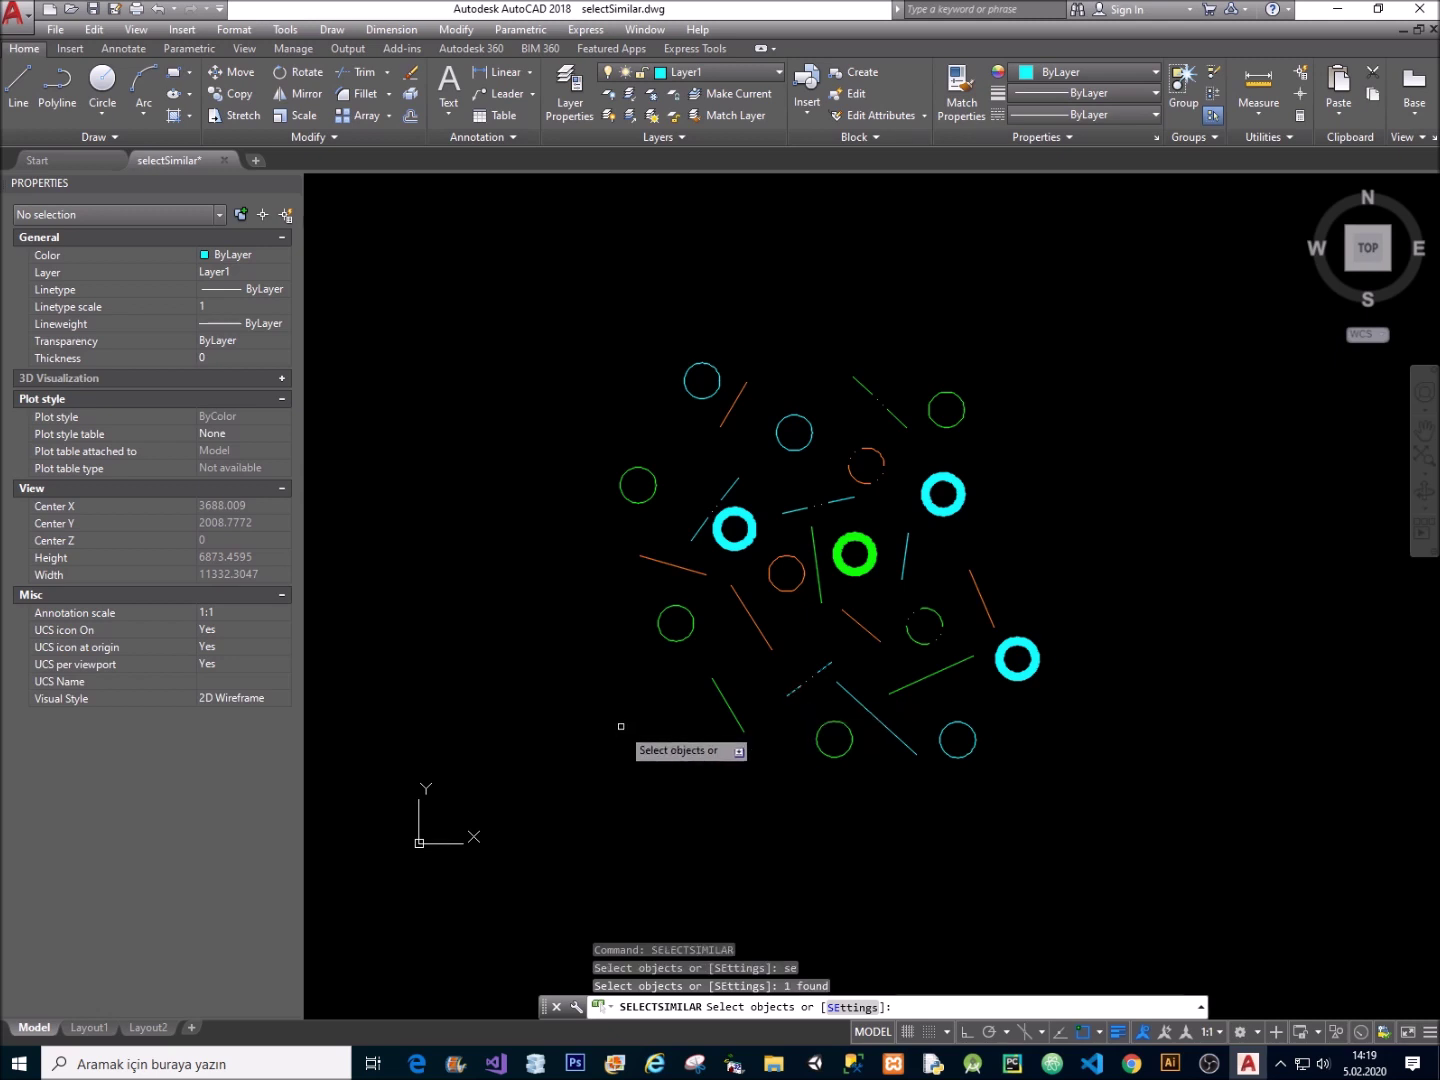
key("Return")
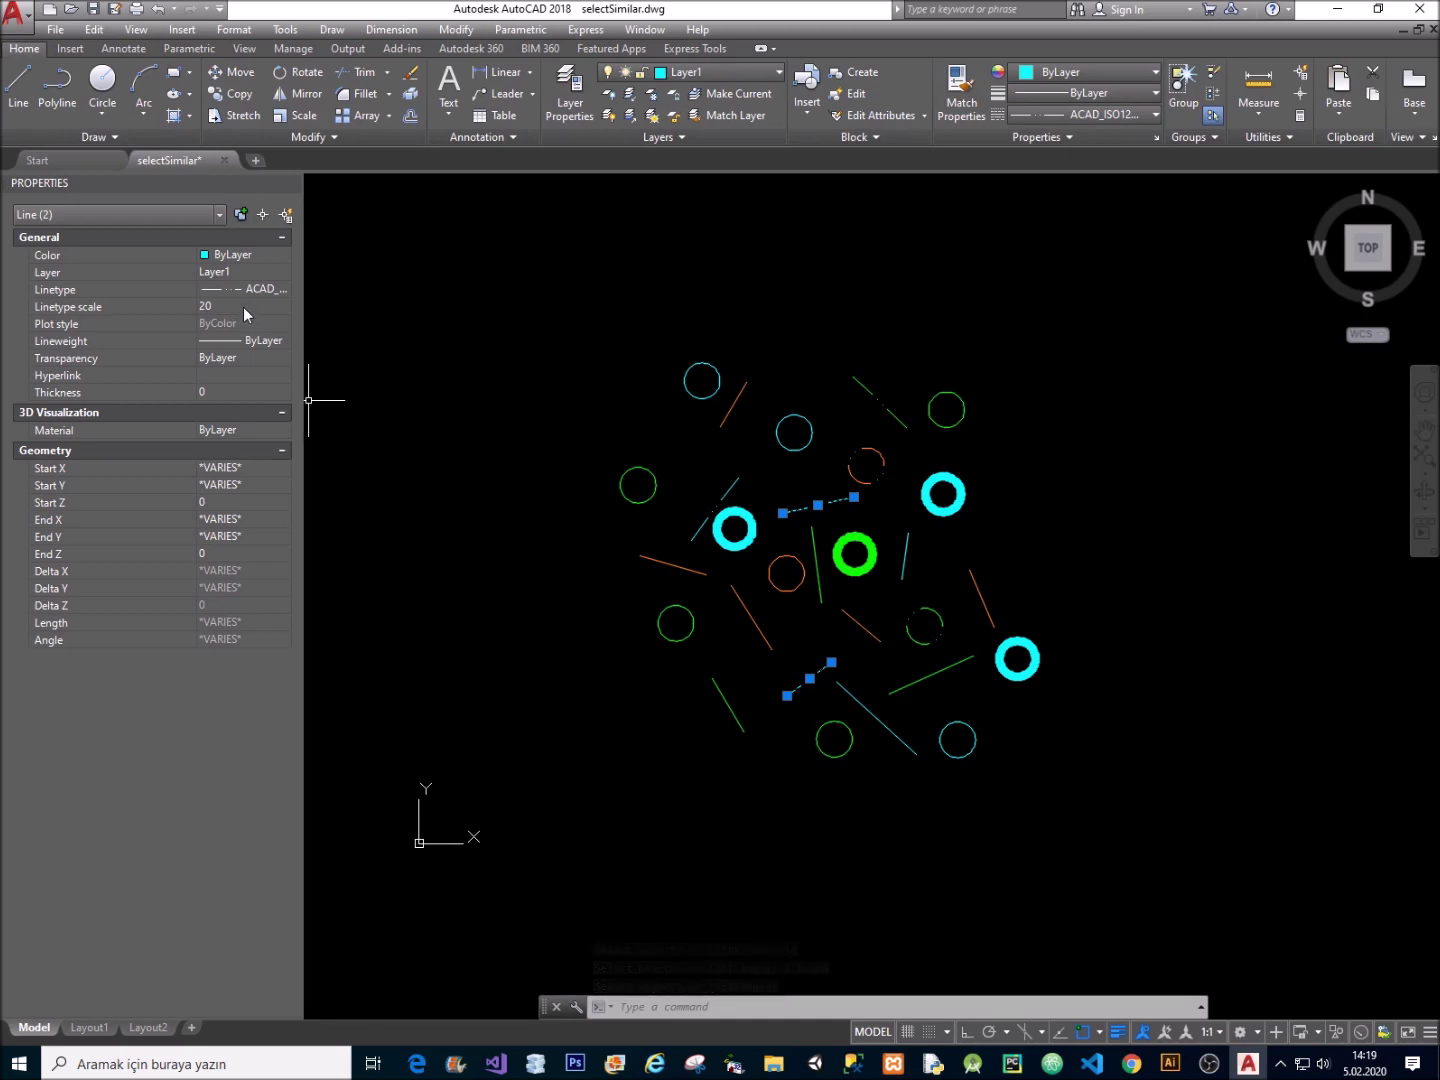
key("Escape")
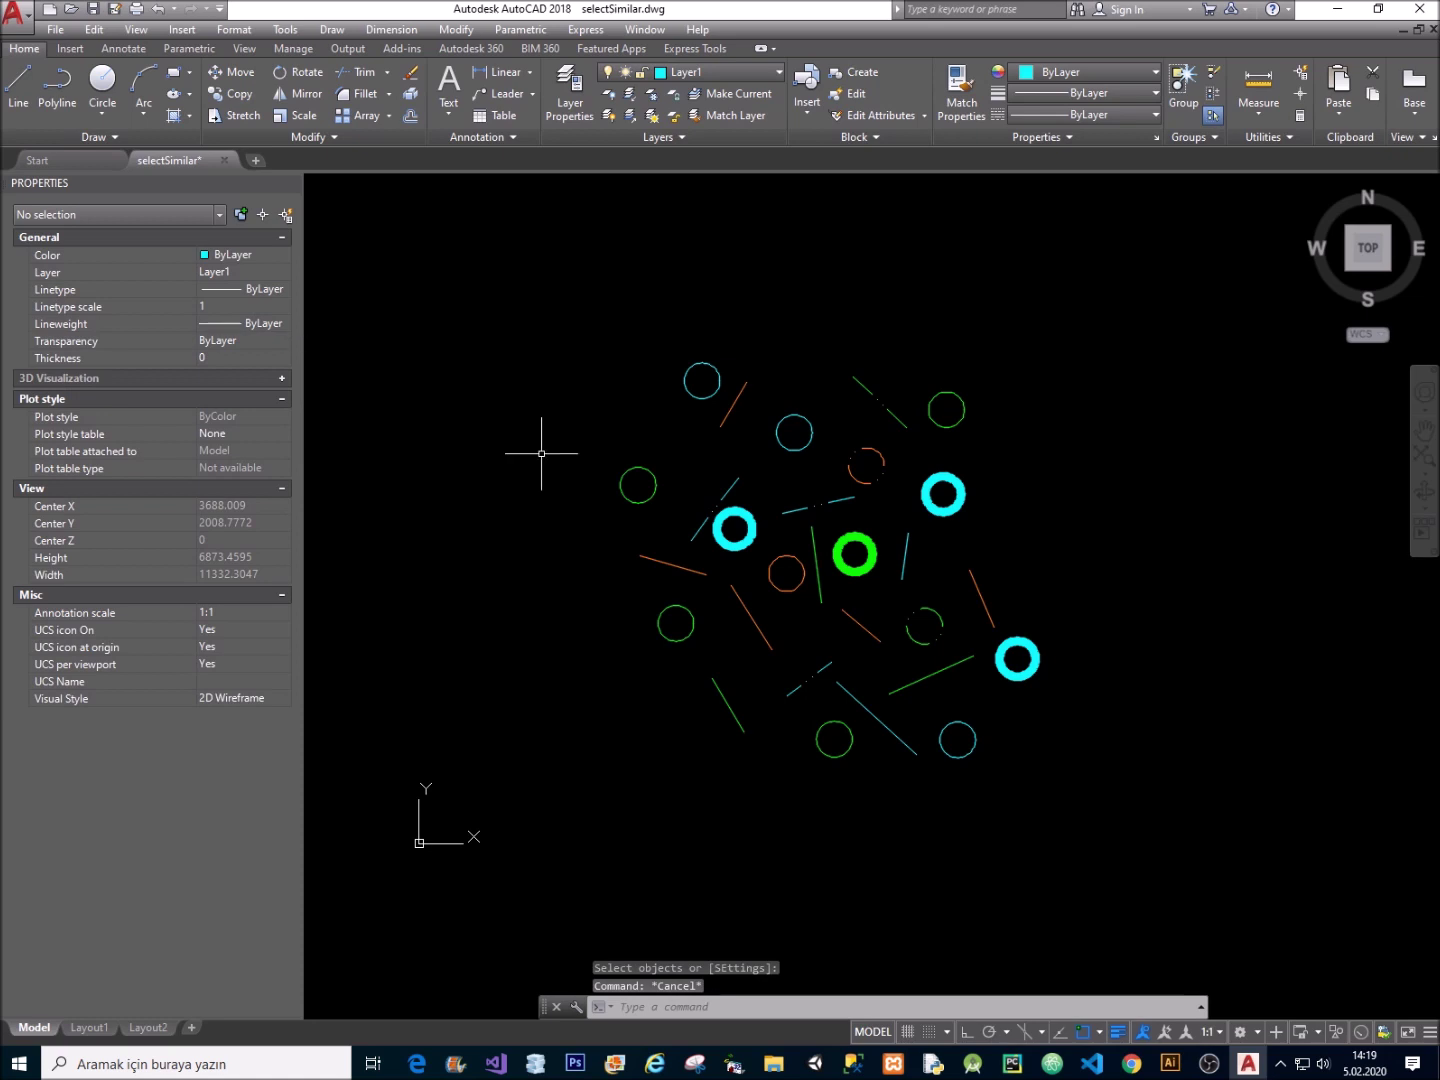
key("Return")
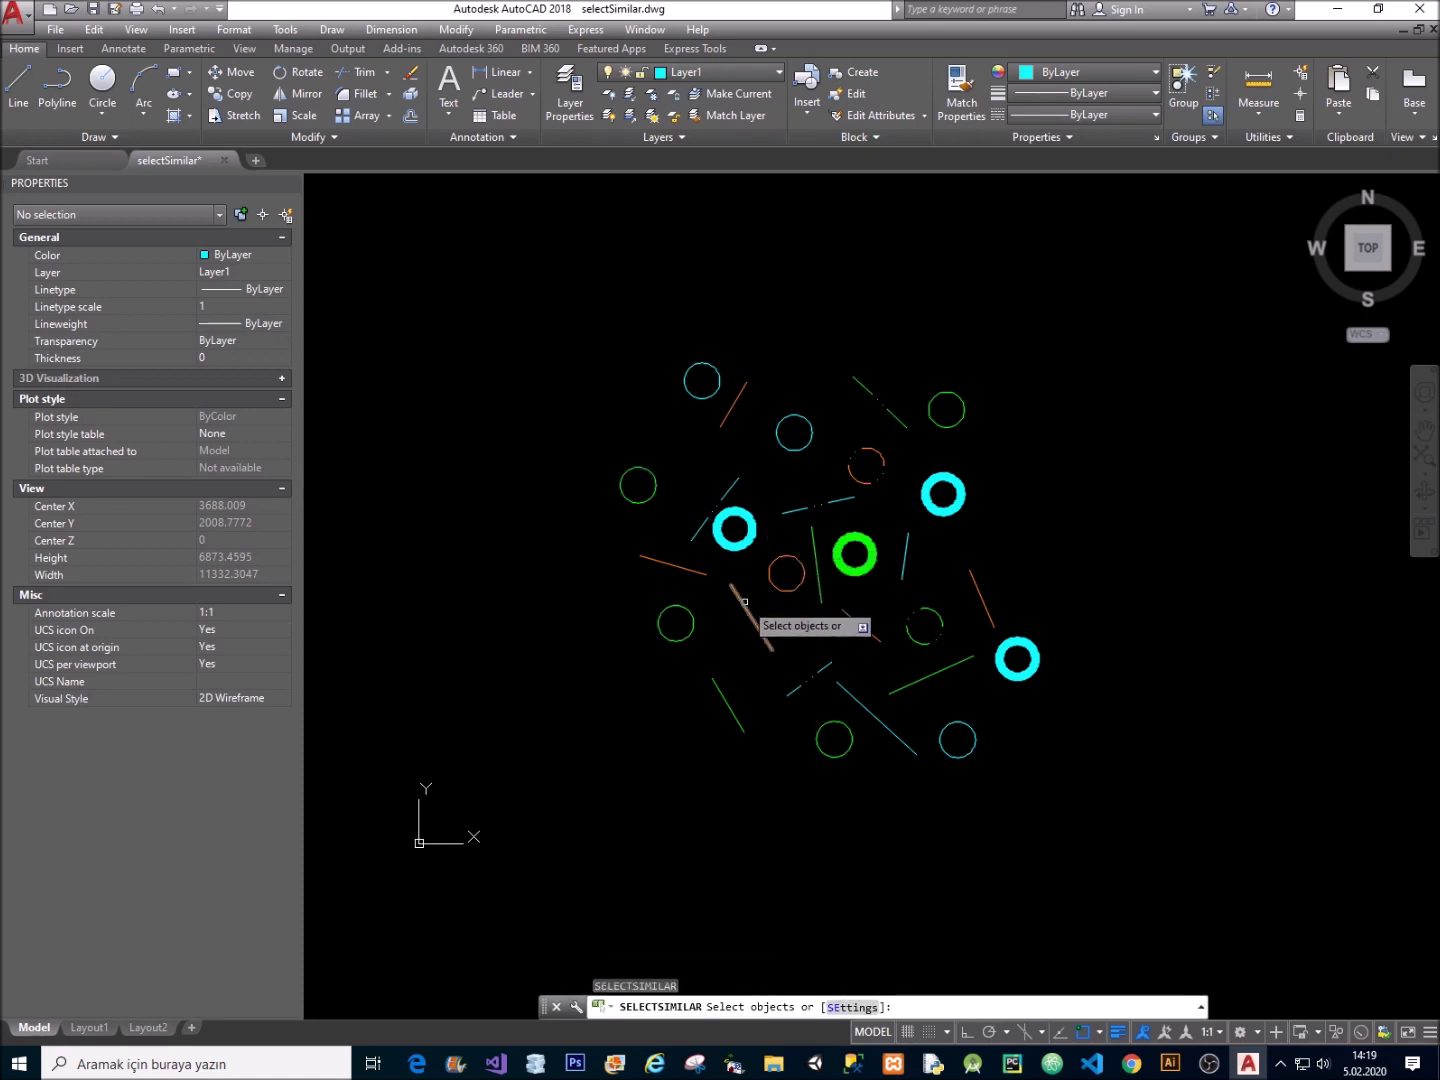
left_click(745, 601)
key("Return")
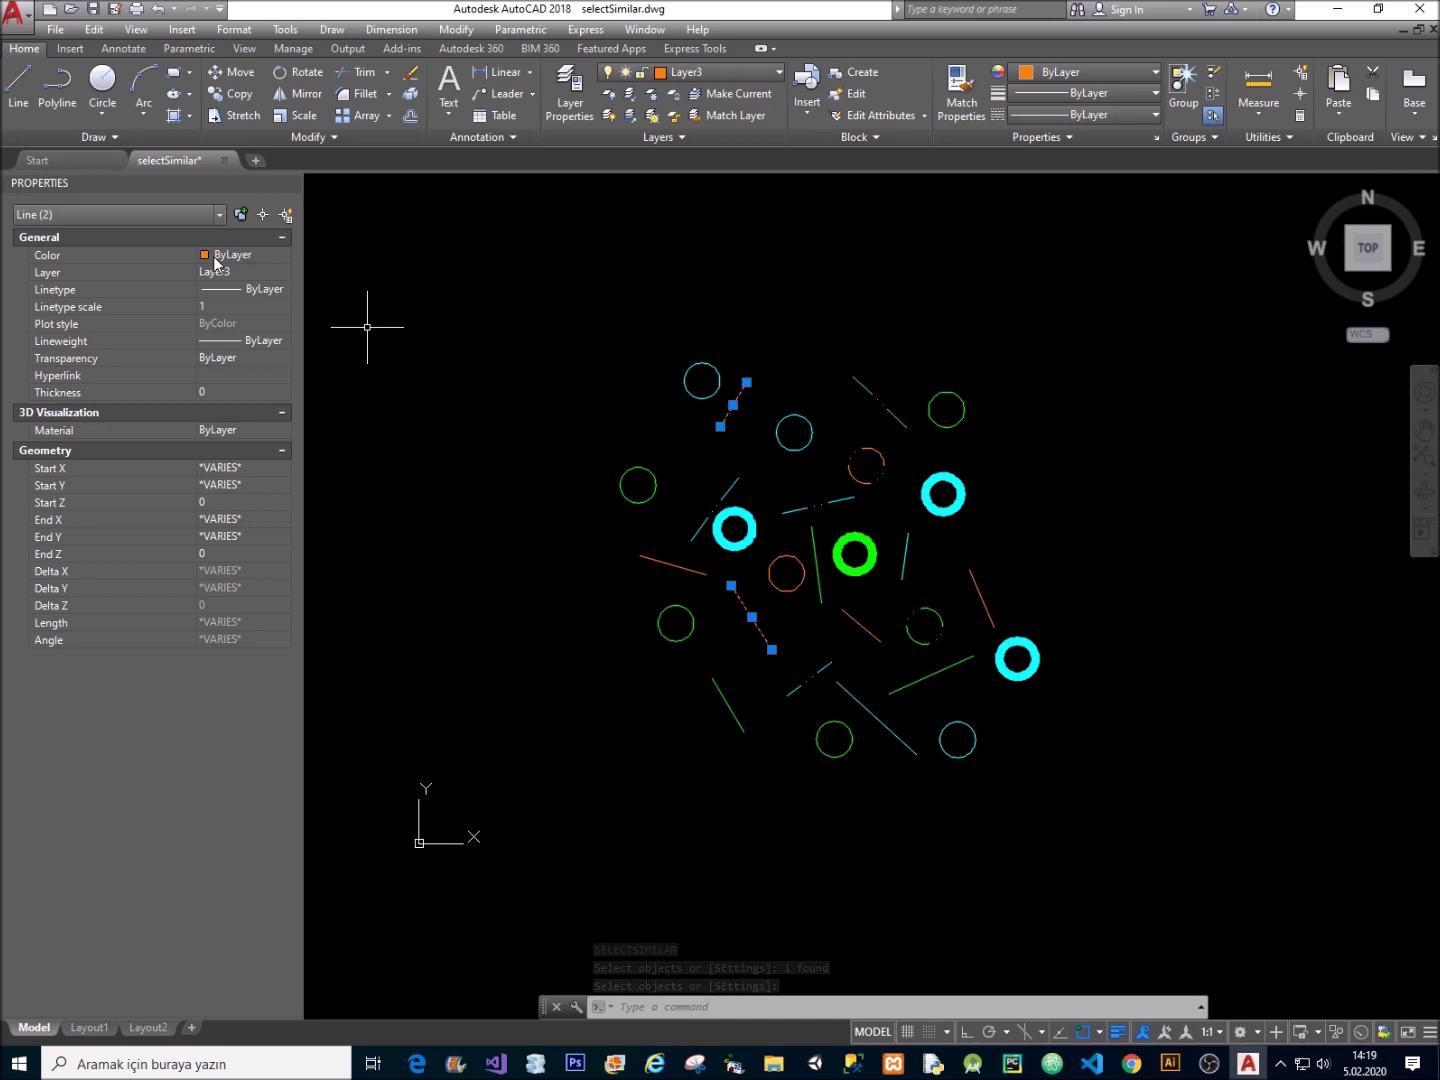
key("Escape")
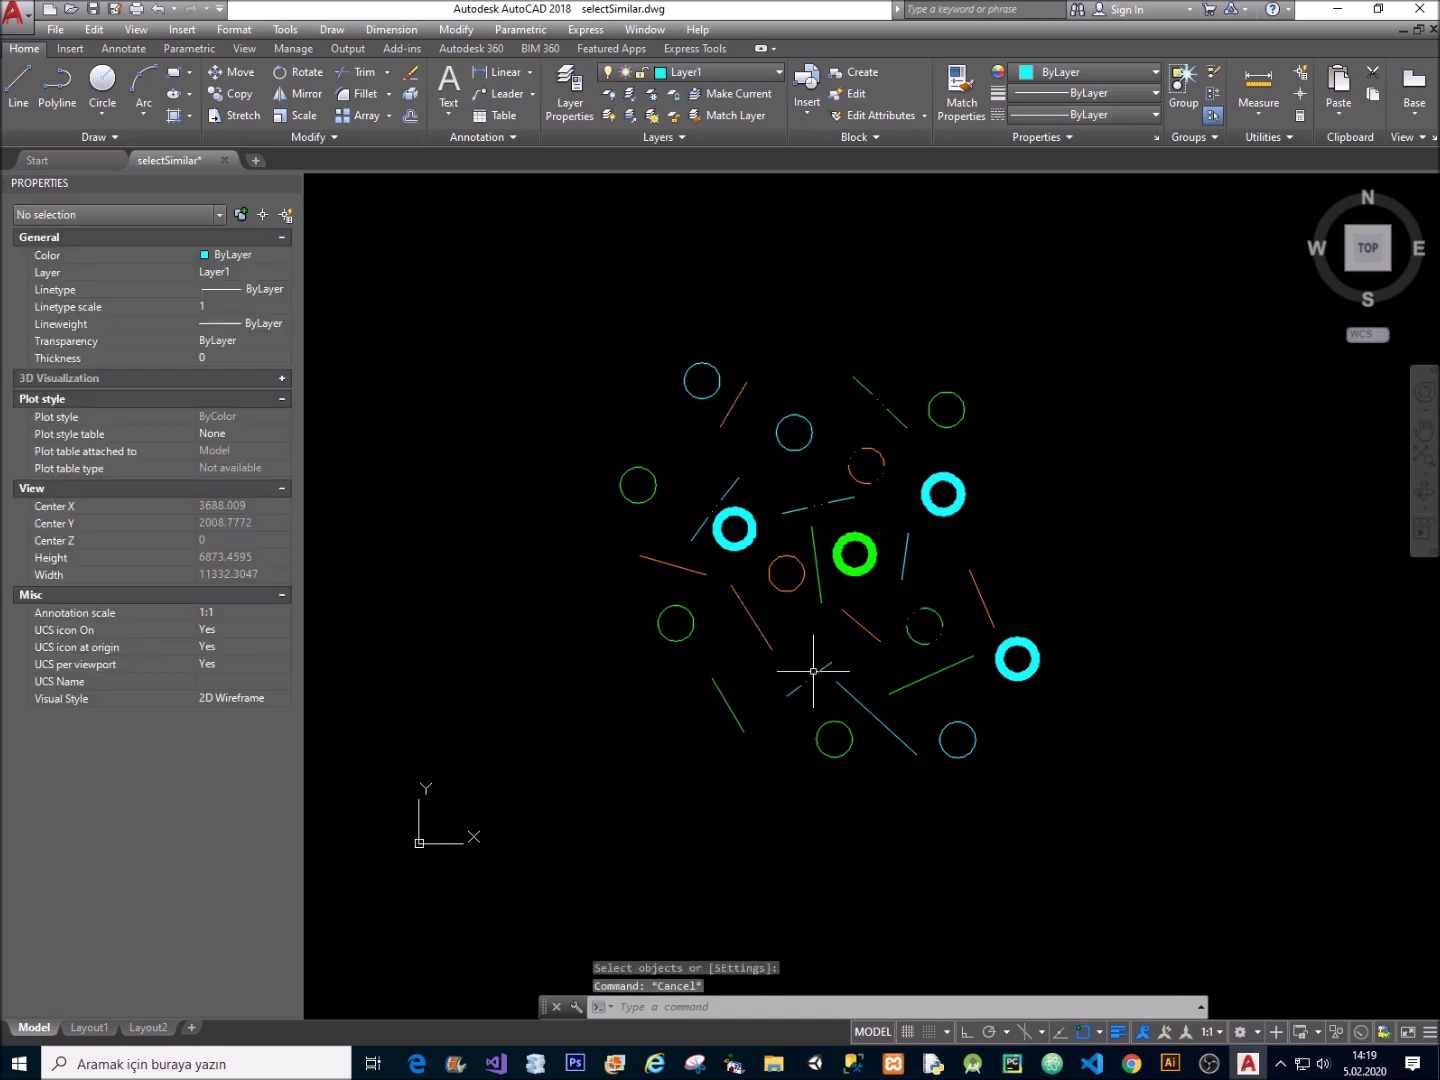
Give the ACAD_ISO12W100 dashed line a linetype scale of 20 in Properties.
left_click(813, 677)
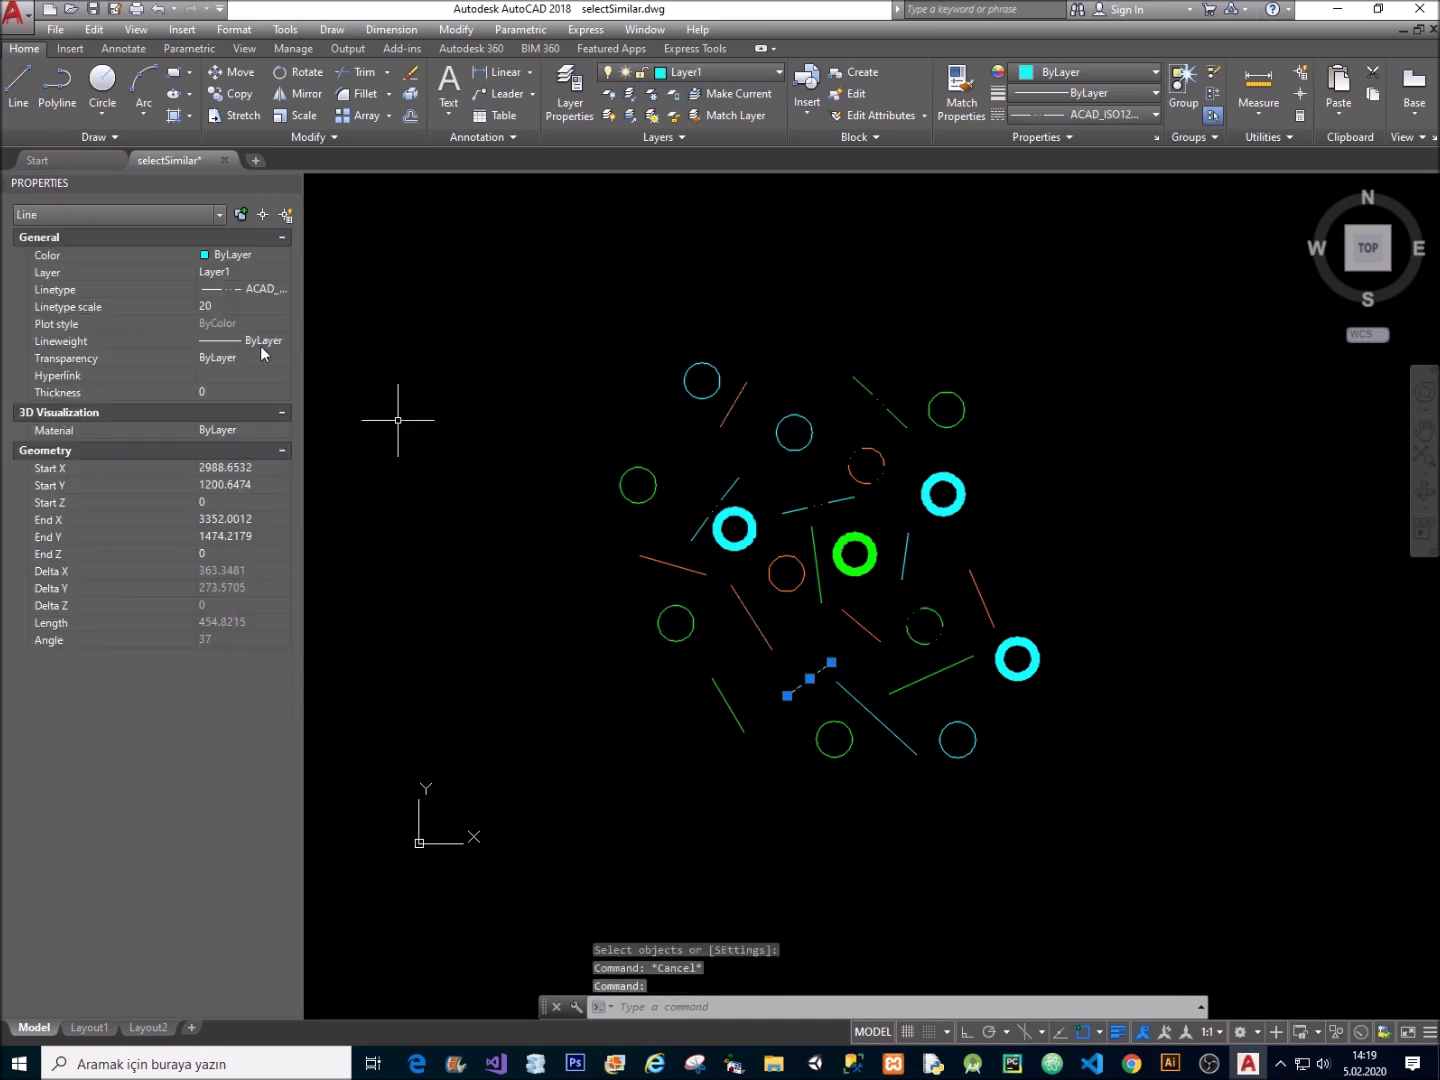
left_click(222, 307)
type("1")
key("Return")
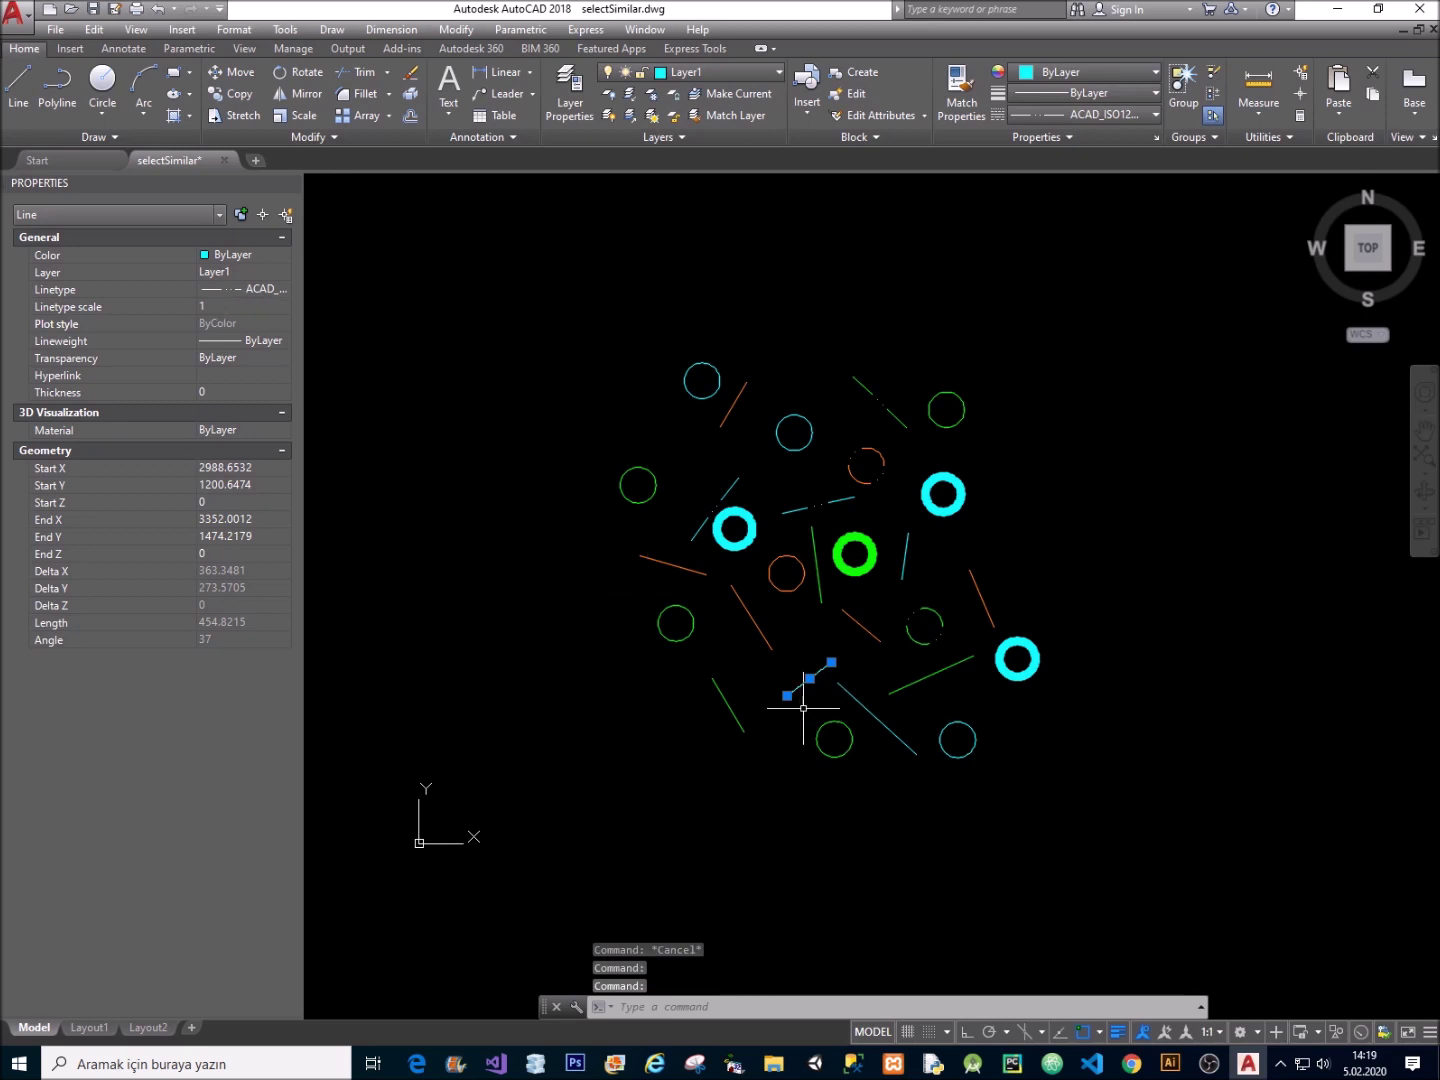
left_click(1125, 118)
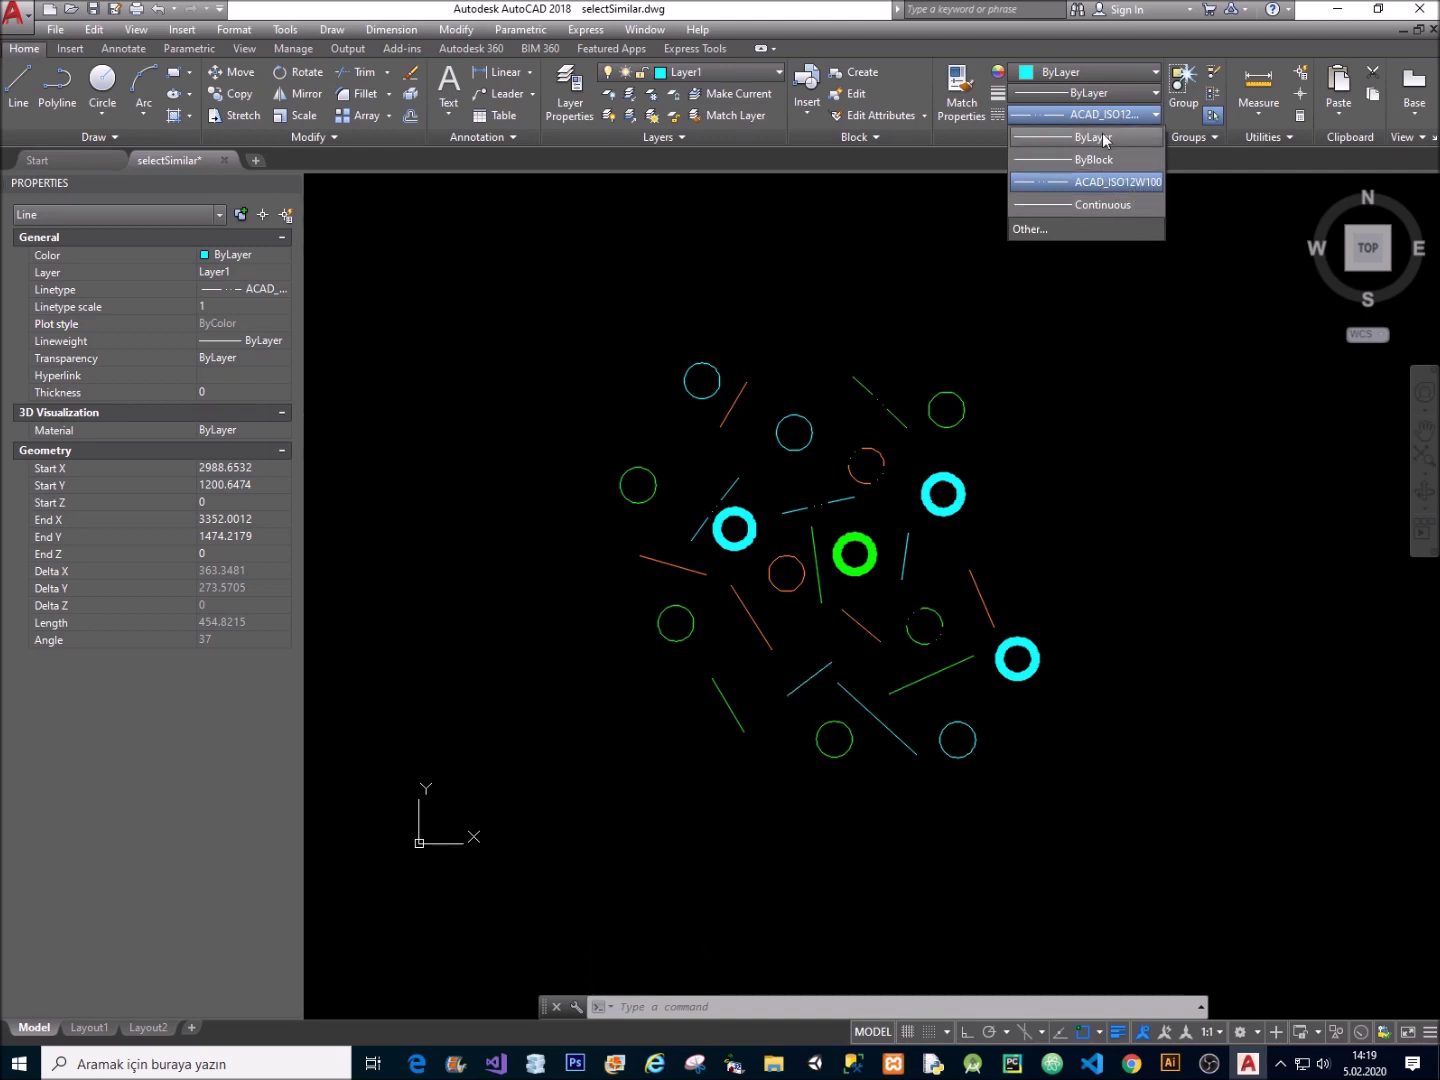
left_click(886, 673)
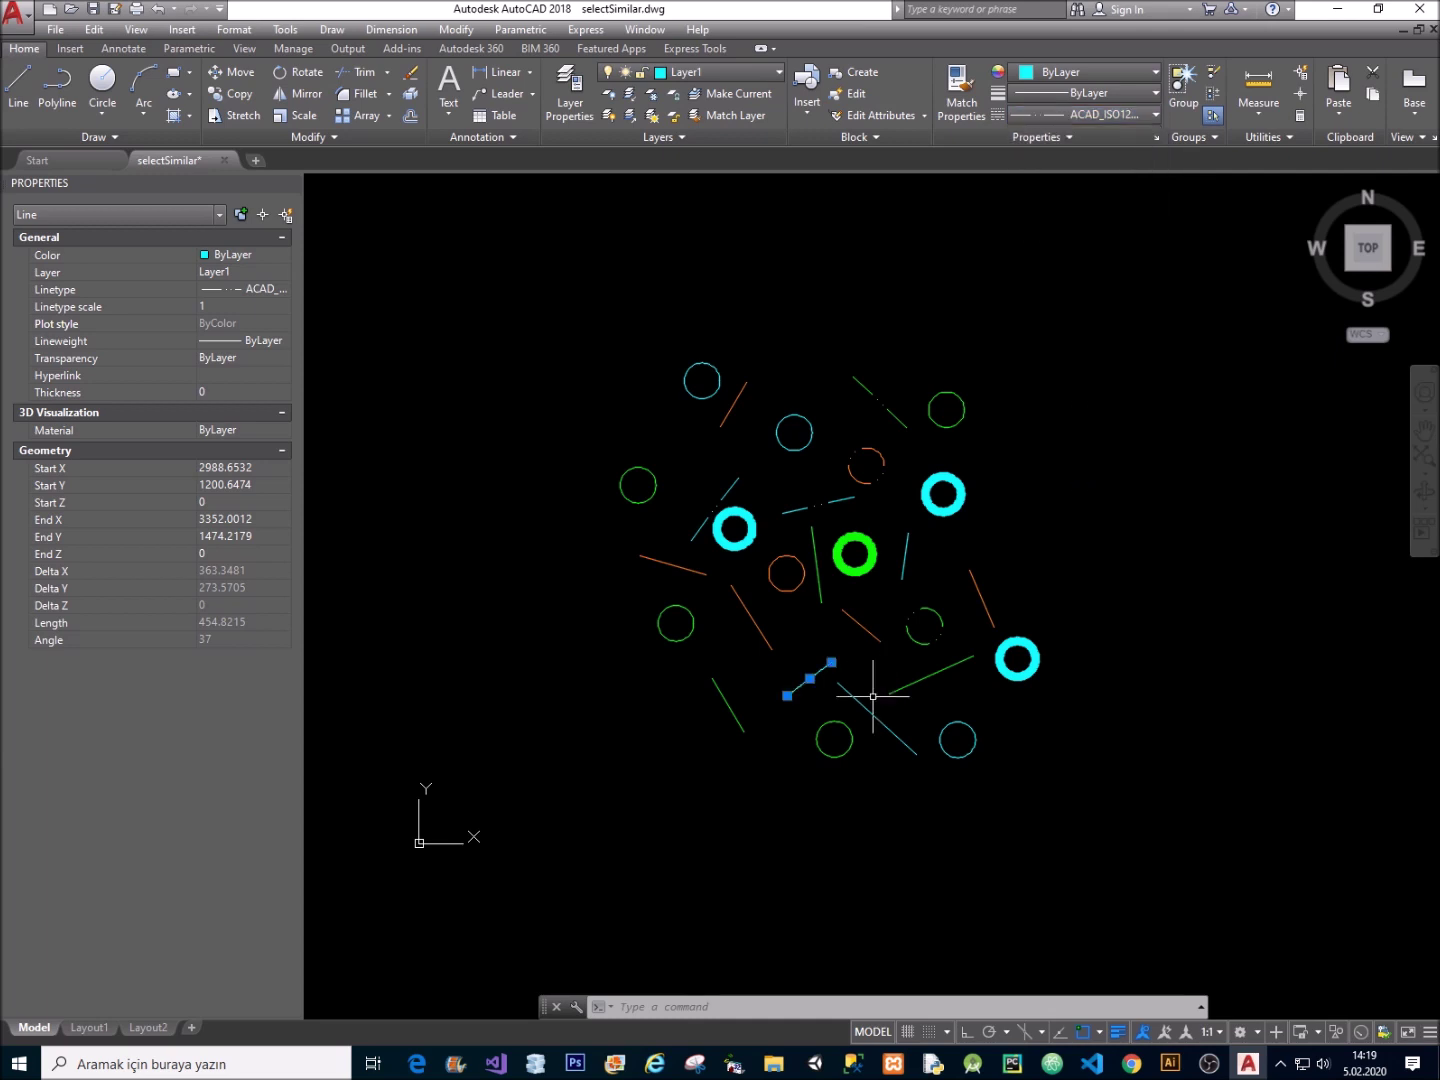
left_click(218, 307)
key("Return")
key("Escape")
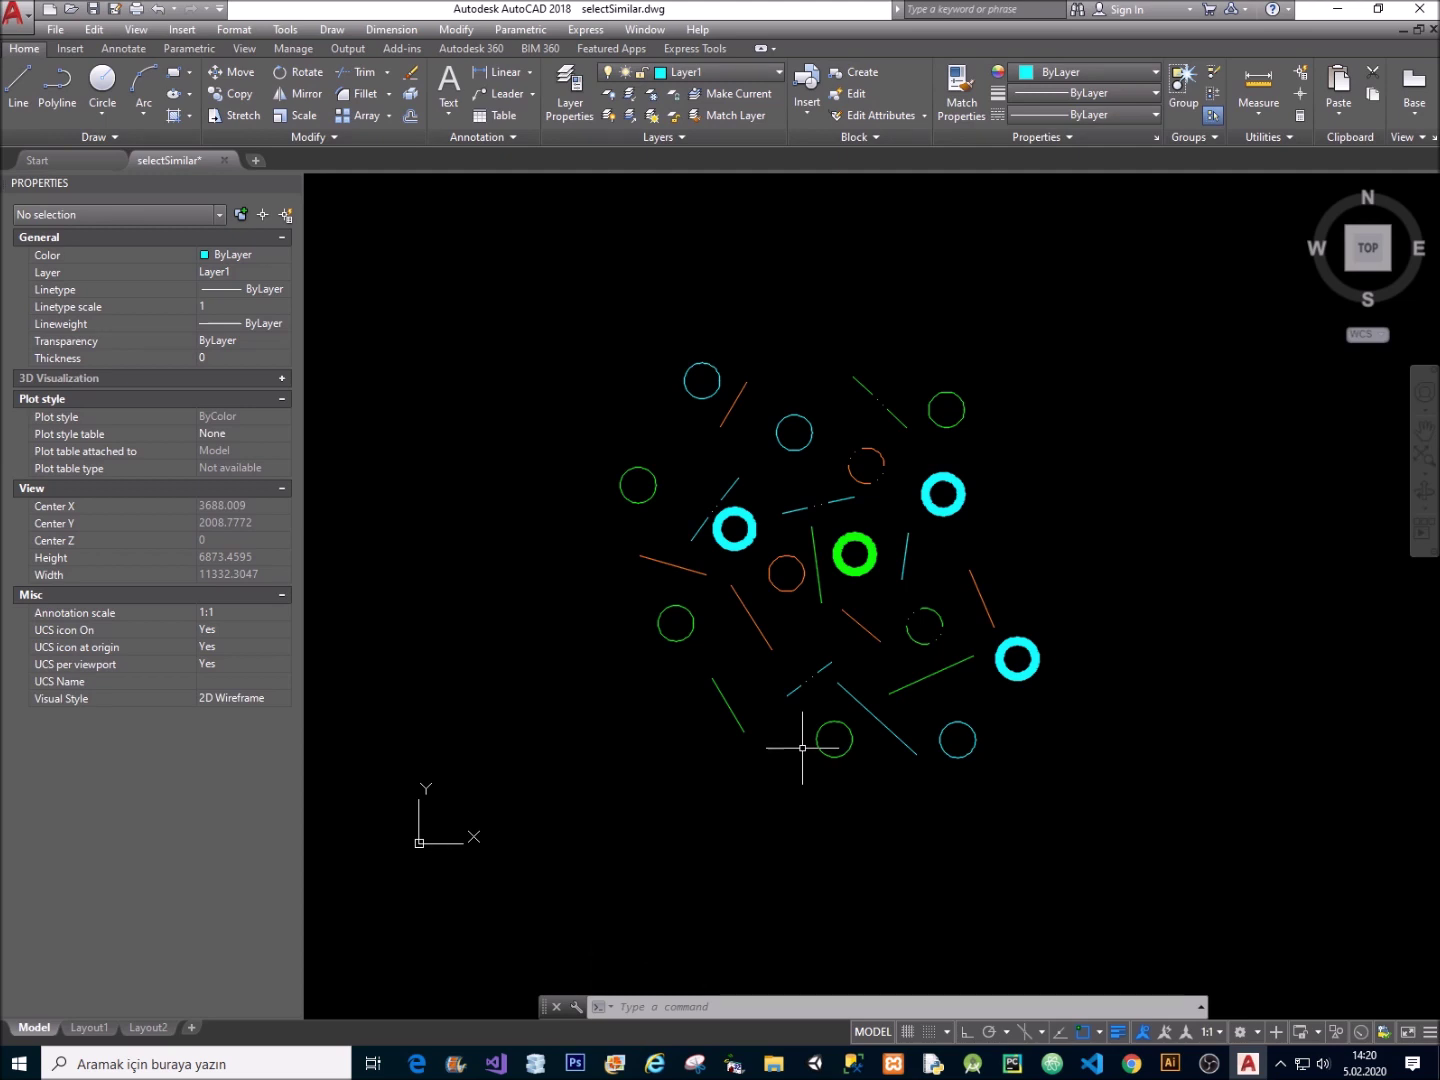
Rerun Select Similar settings and replace Linetype scale with Lineweight matching.
type("se")
key("Return")
type("se")
key("Return")
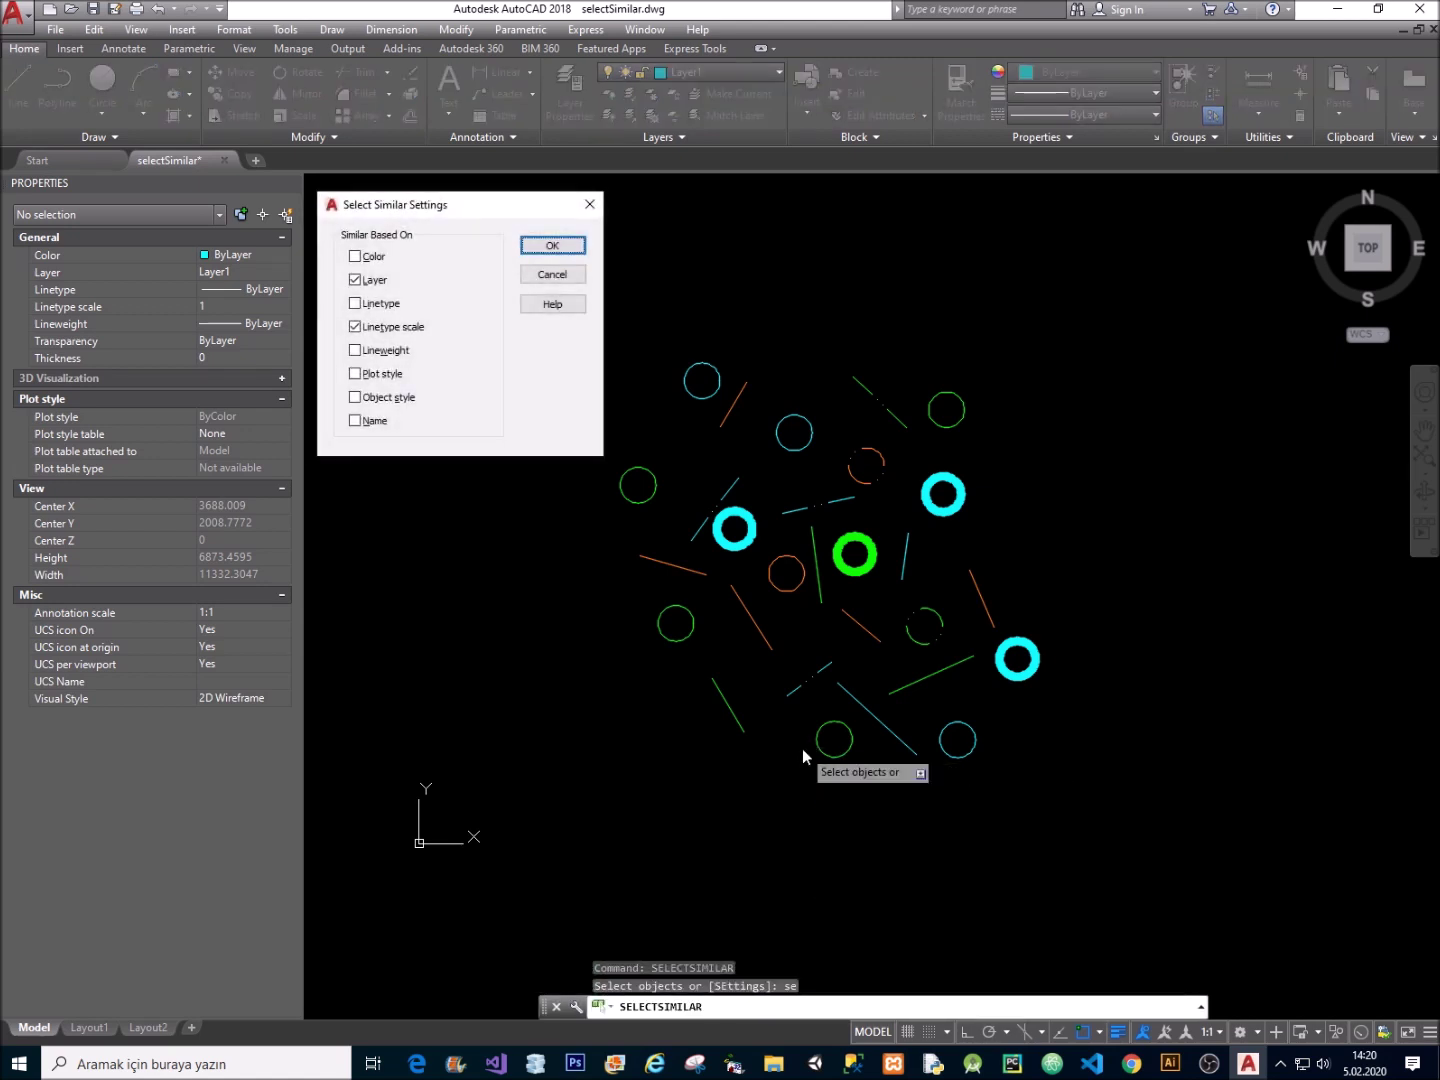
left_click(414, 327)
left_click(395, 352)
Confirm the settings, gather the three 0.90 mm cyan Layer1 circles, then clear them.
left_click(552, 245)
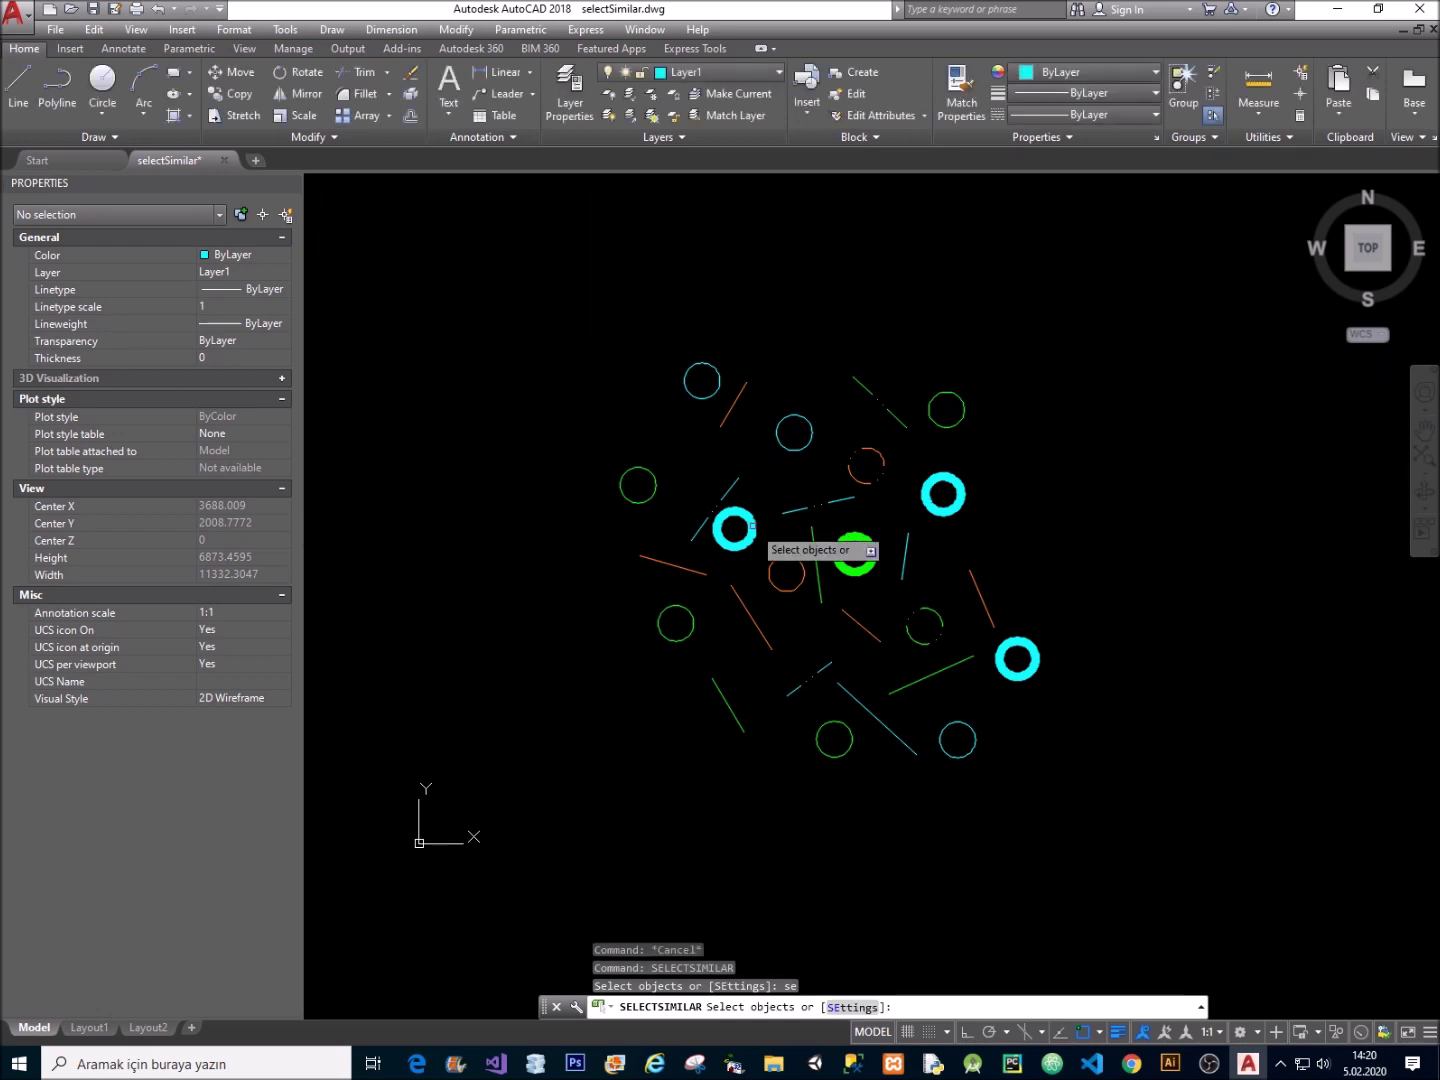
left_click(945, 490)
left_click(983, 497)
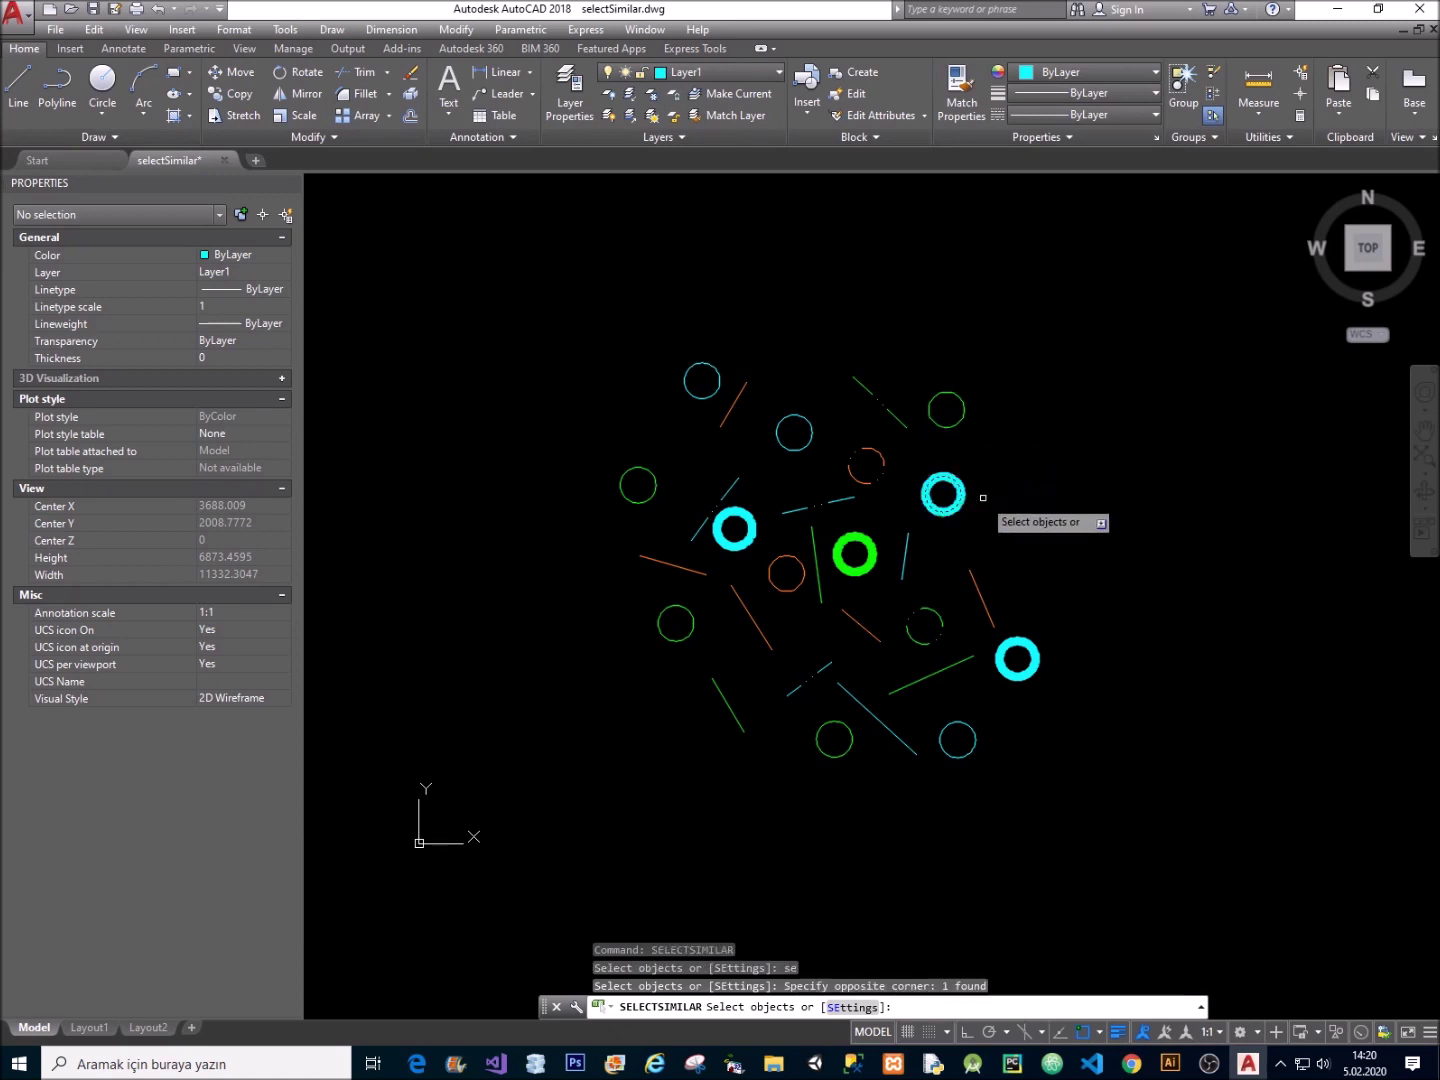
key("Return")
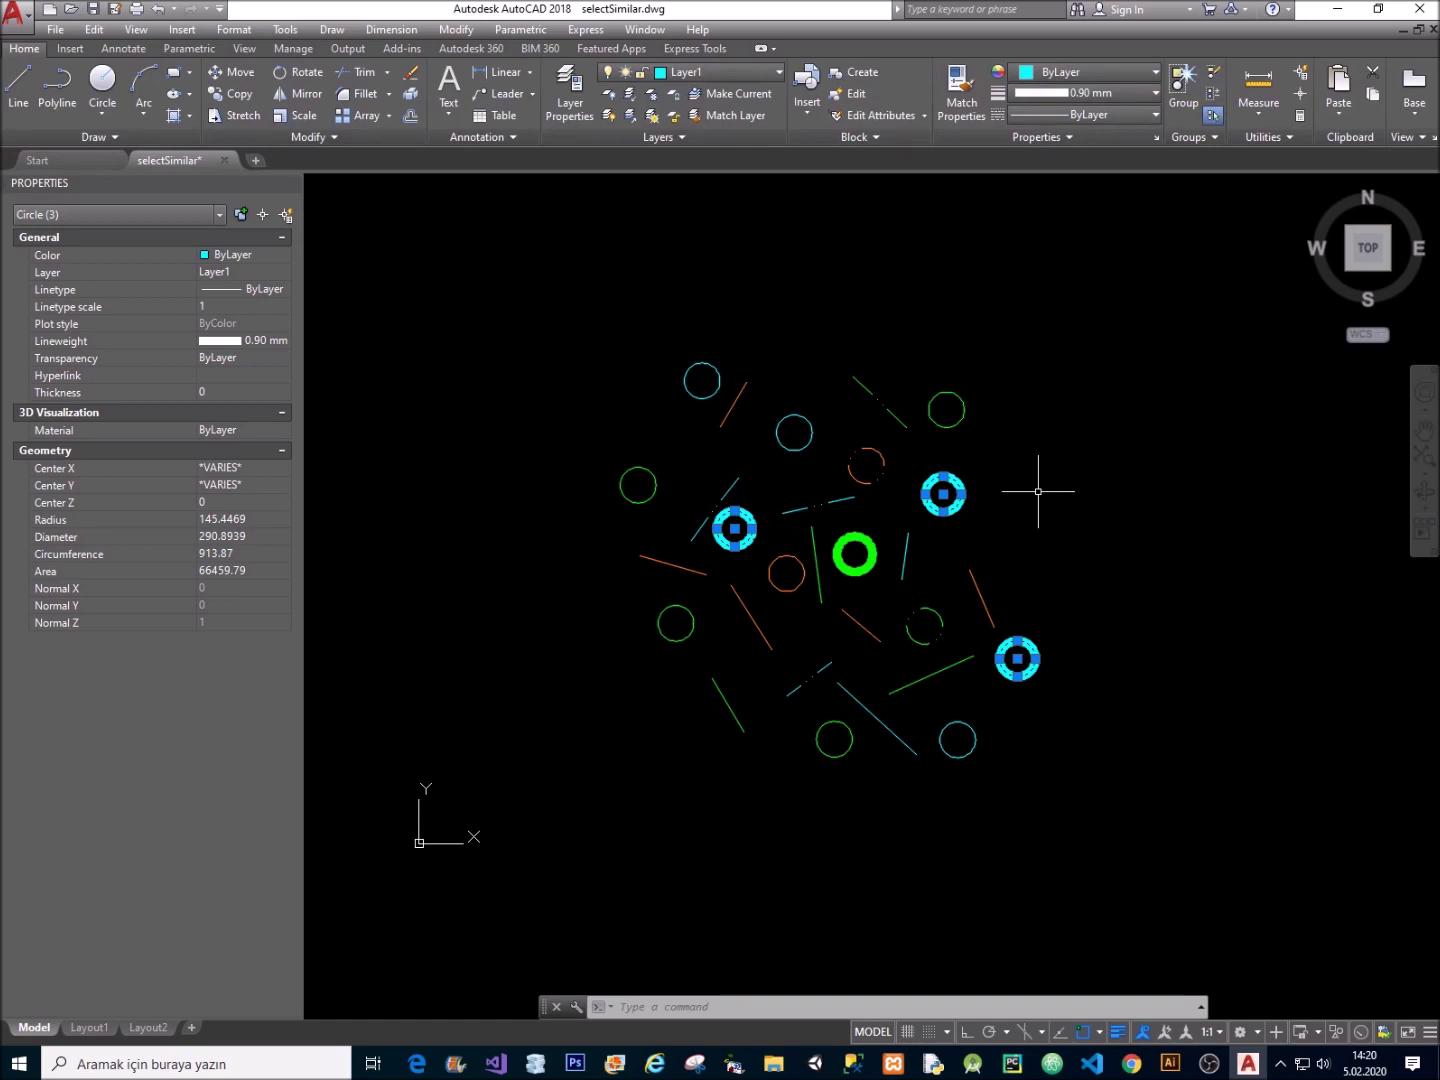
key("Escape")
Set Select Similar to match Layer and Plot style instead of Lineweight.
type("SELE")
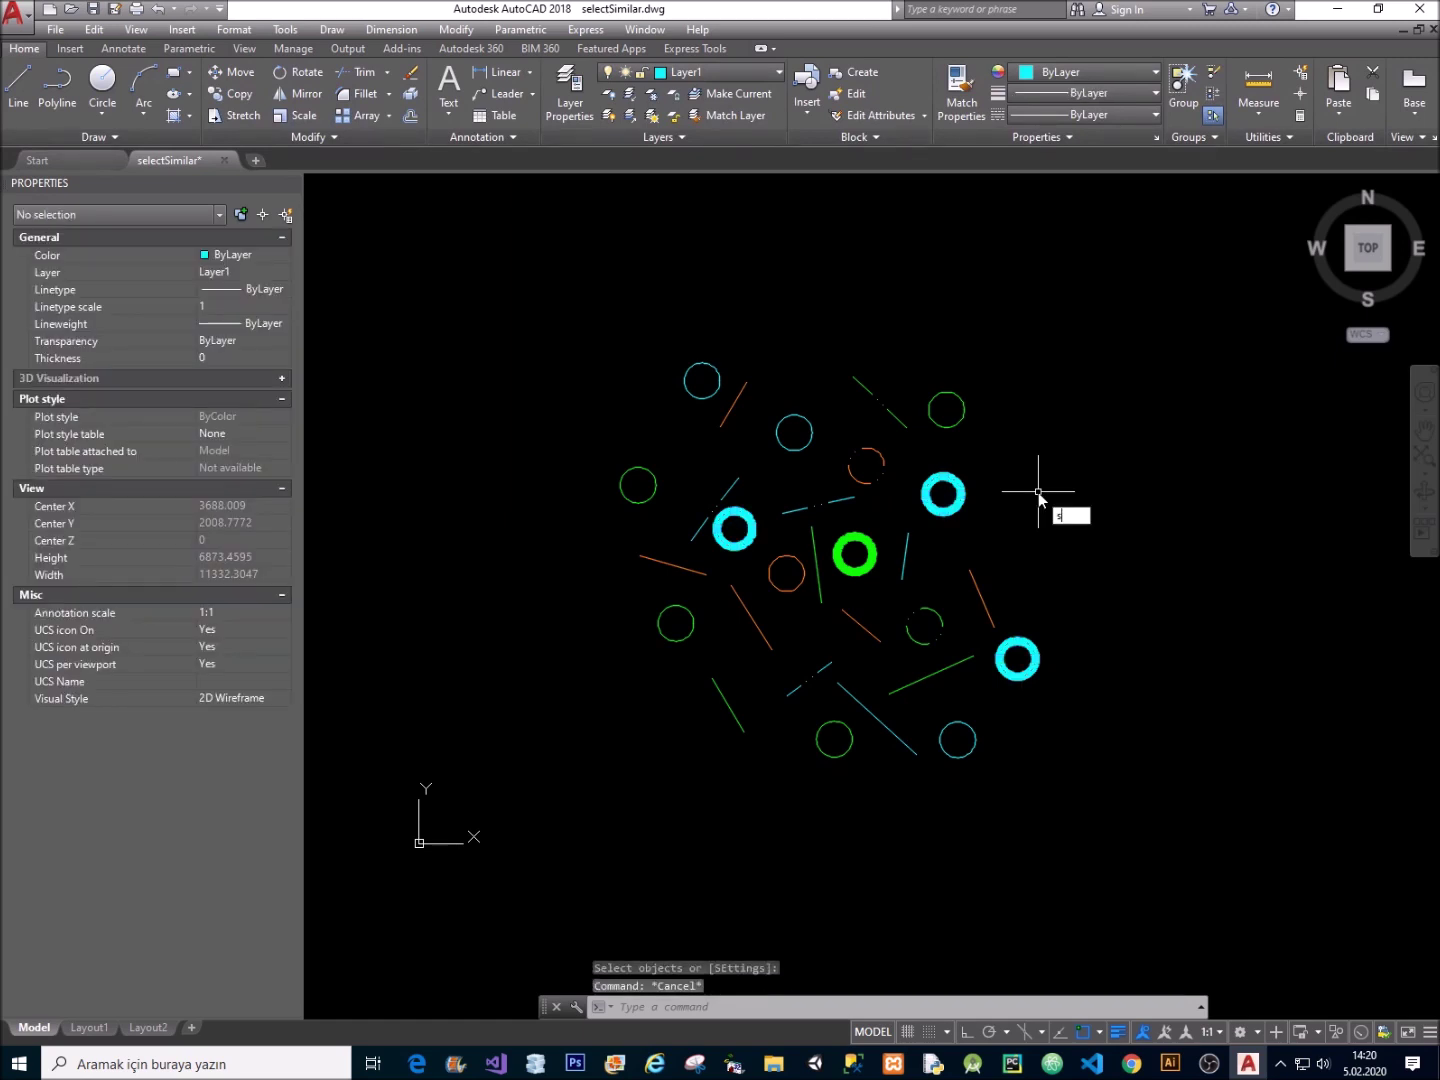
key("Return")
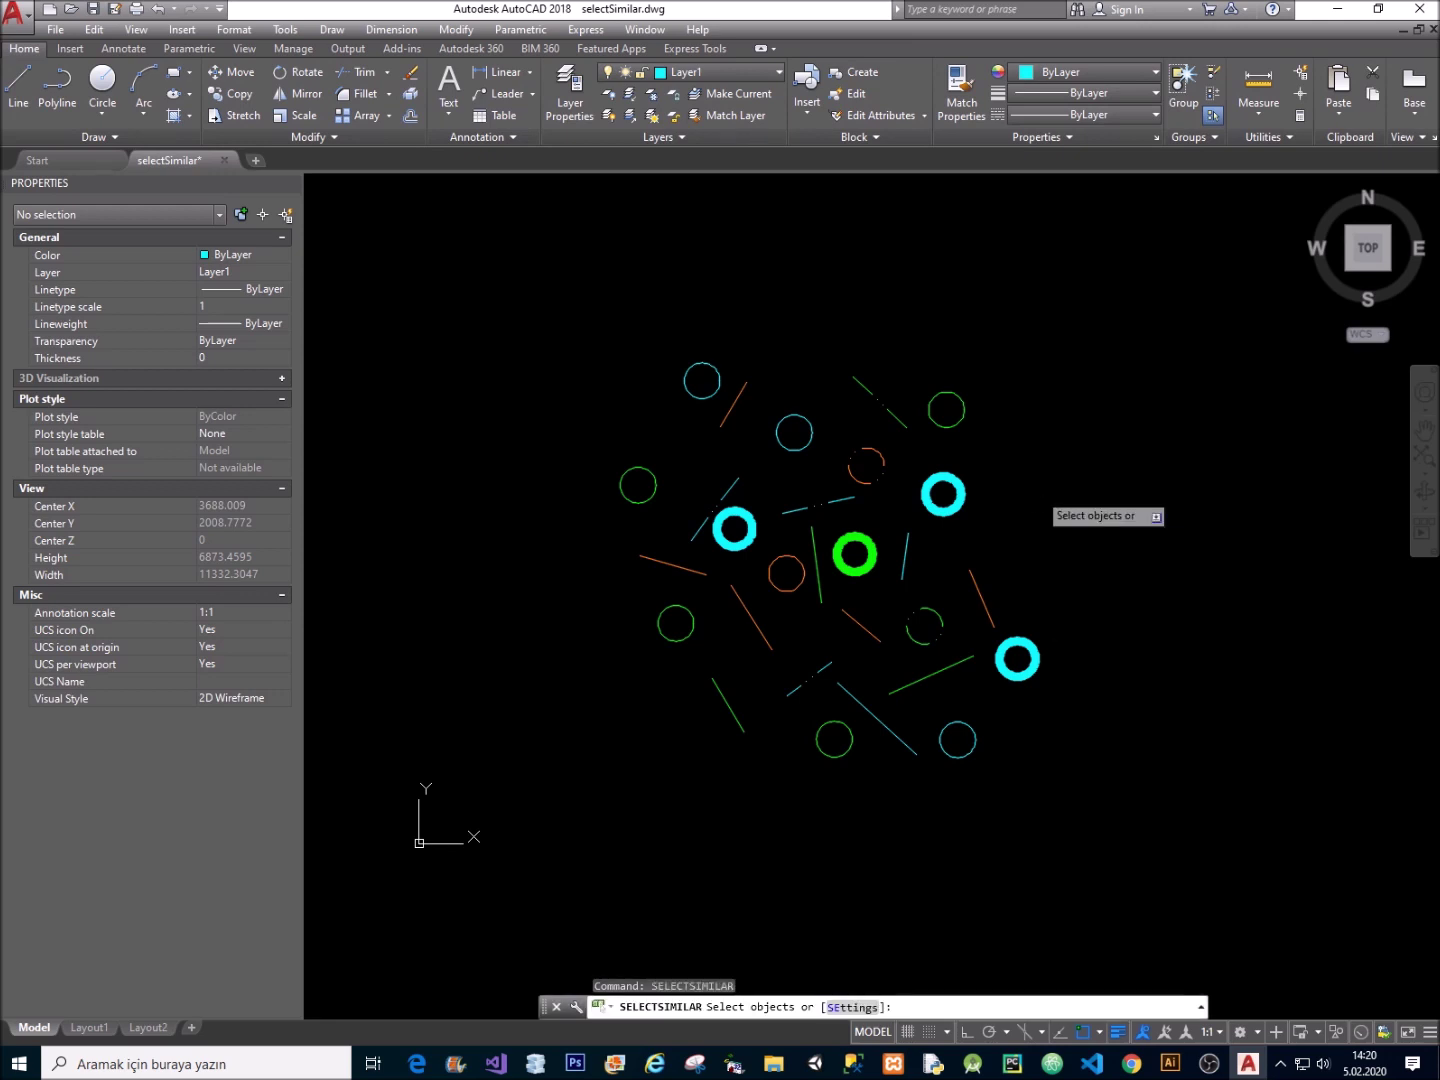
type("se")
key("Return")
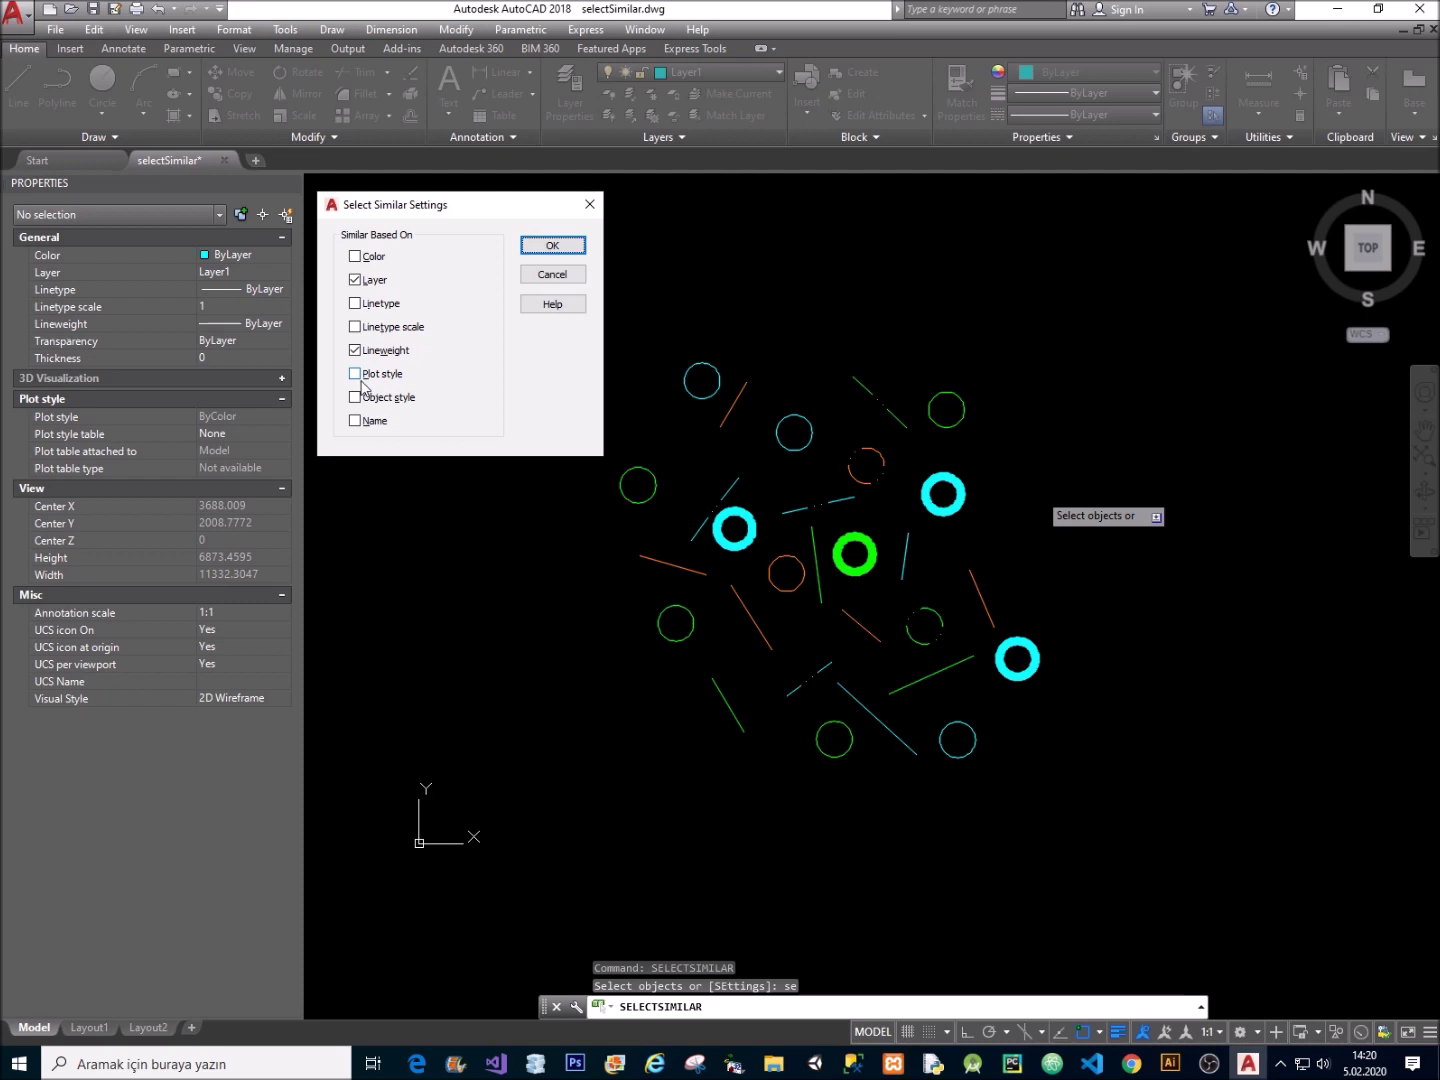
left_click(380, 350)
left_click(390, 376)
left_click(538, 247)
Pick the thick green circle to select the three ByColor Layer2 circles.
left_click(671, 626)
right_click(617, 608)
left_click(660, 619)
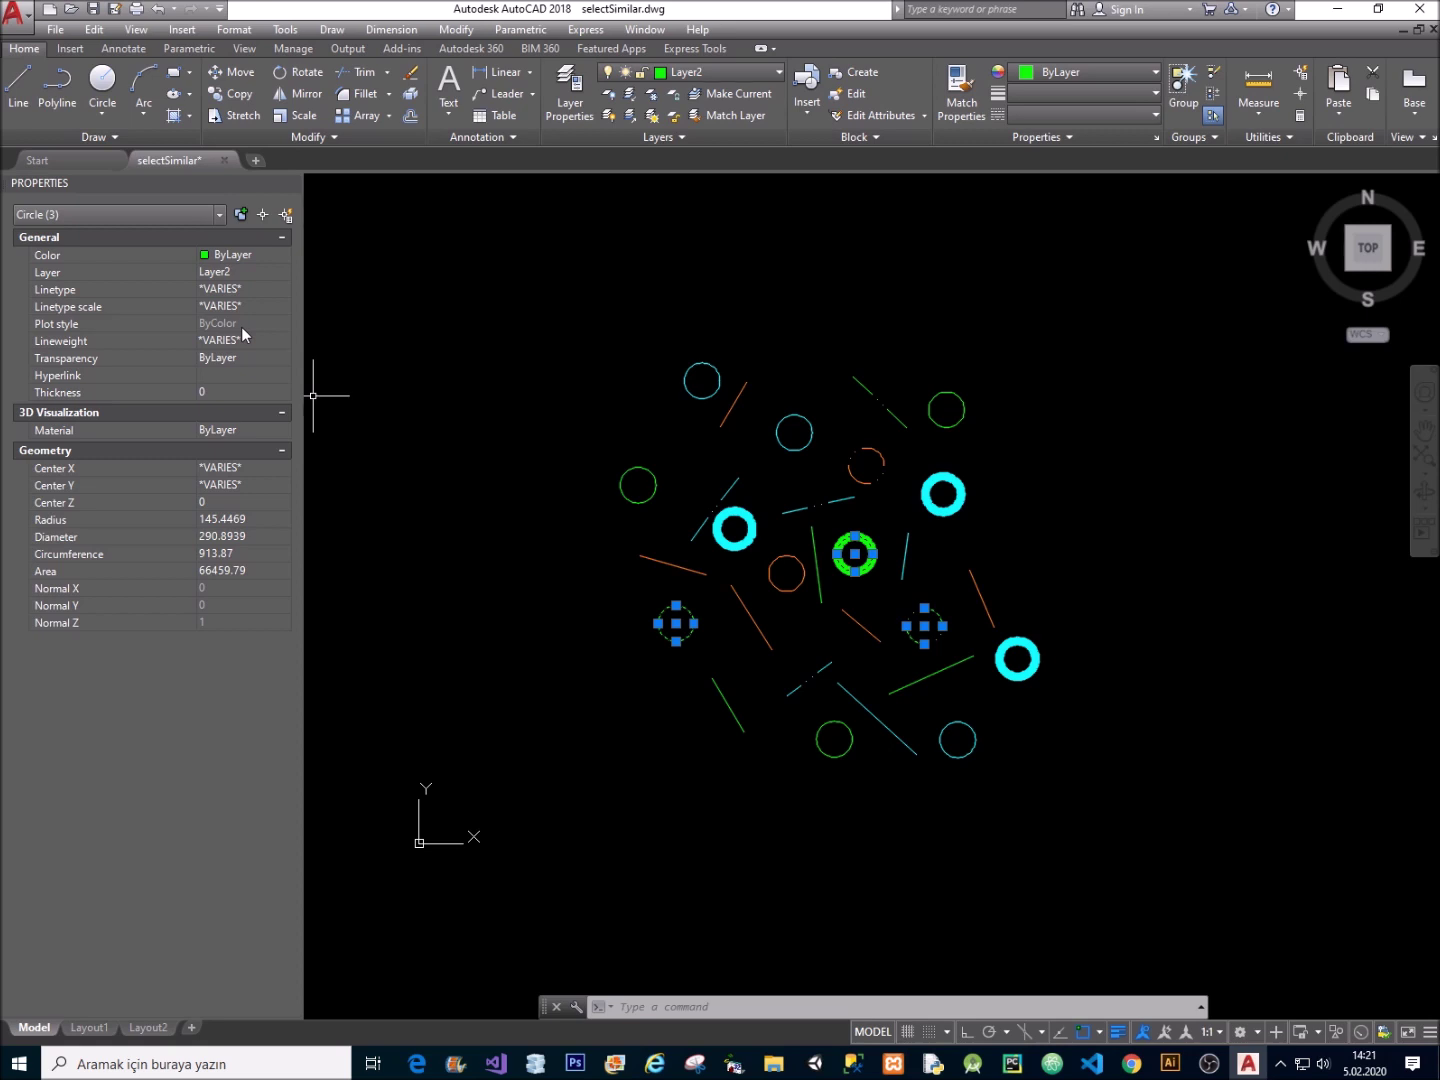
Clear the selection and set Select Similar to match Layer and Object style, dropping Plot style.
key("Escape")
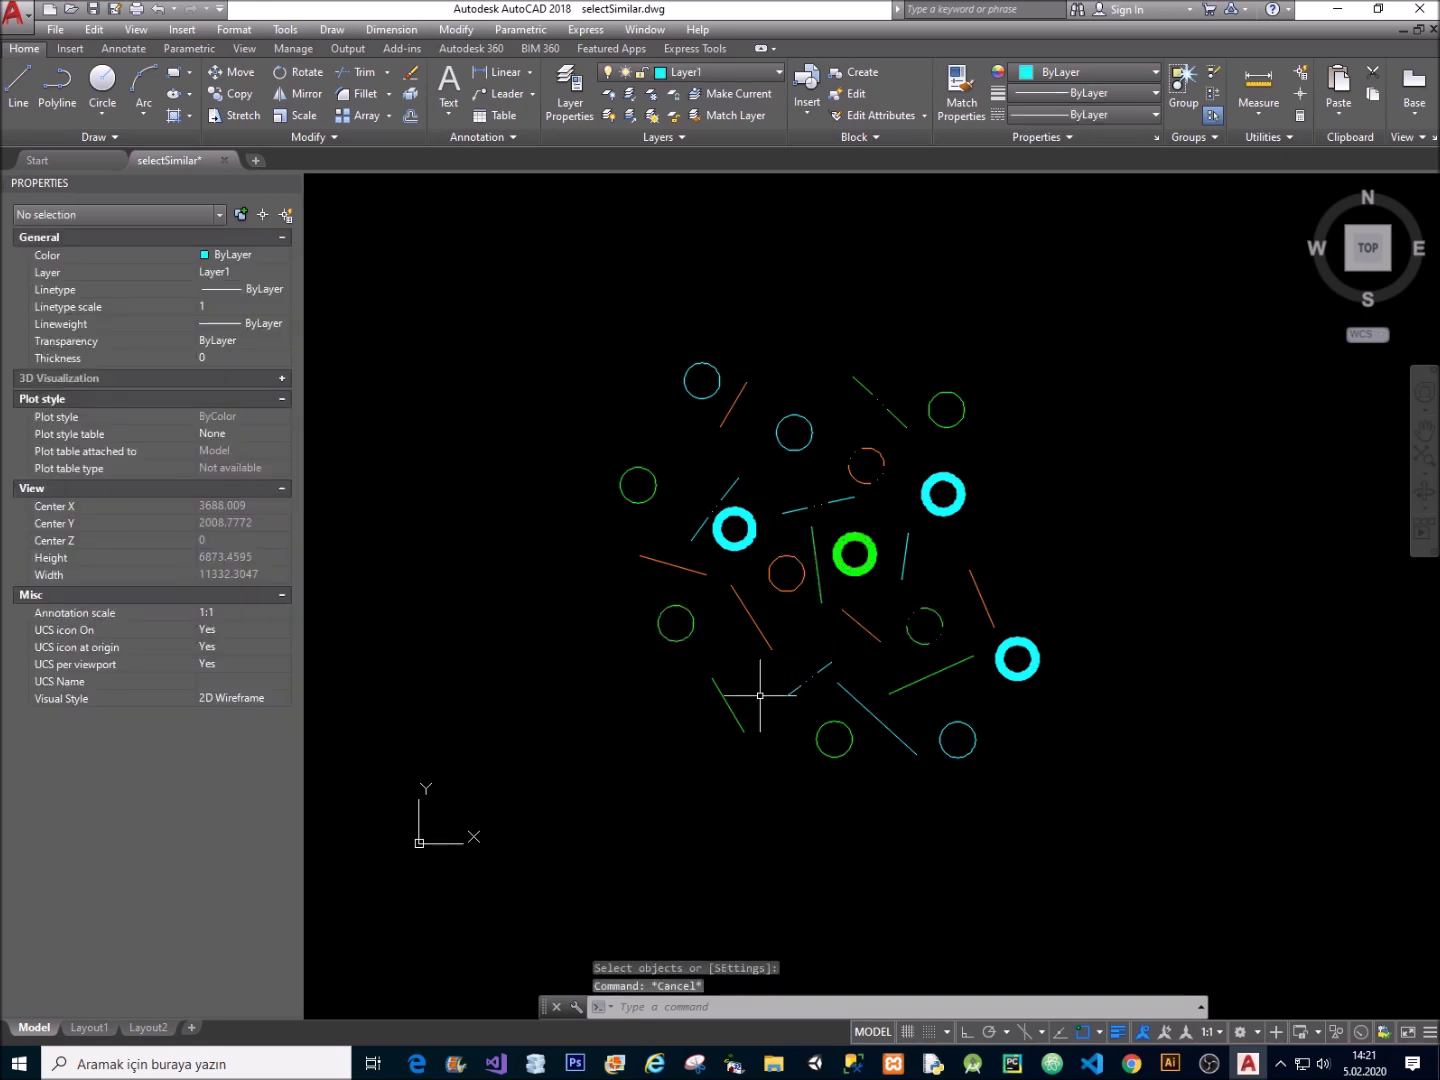
type("seel")
key("Return")
type("se")
key("Return")
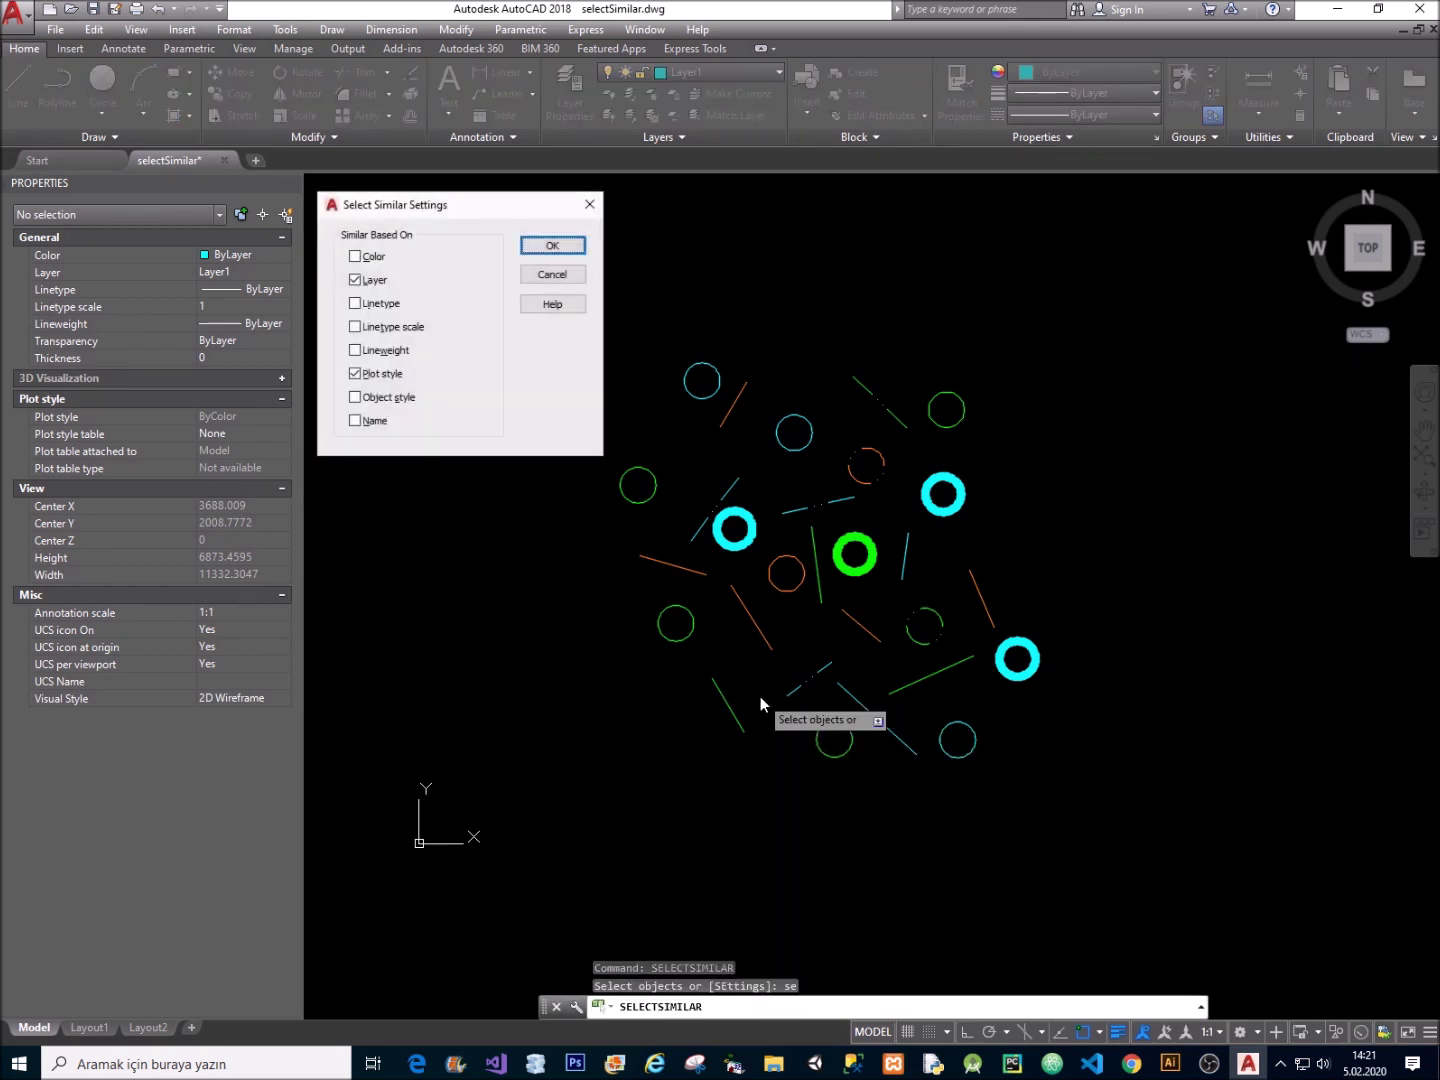
left_click(398, 375)
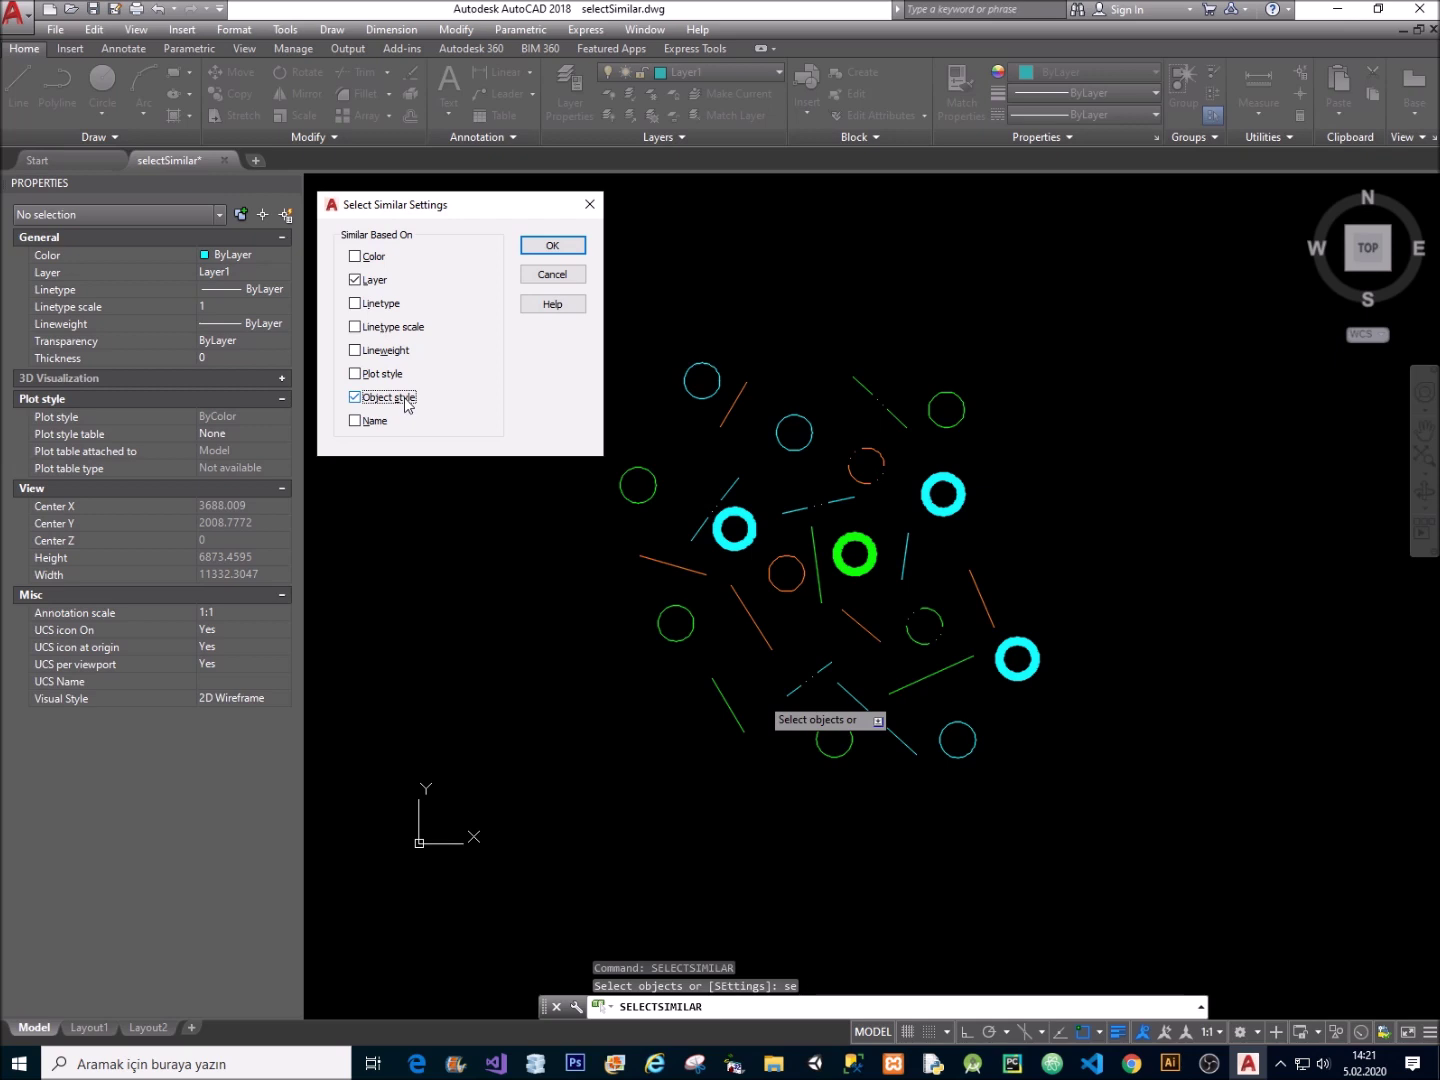
left_click(552, 245)
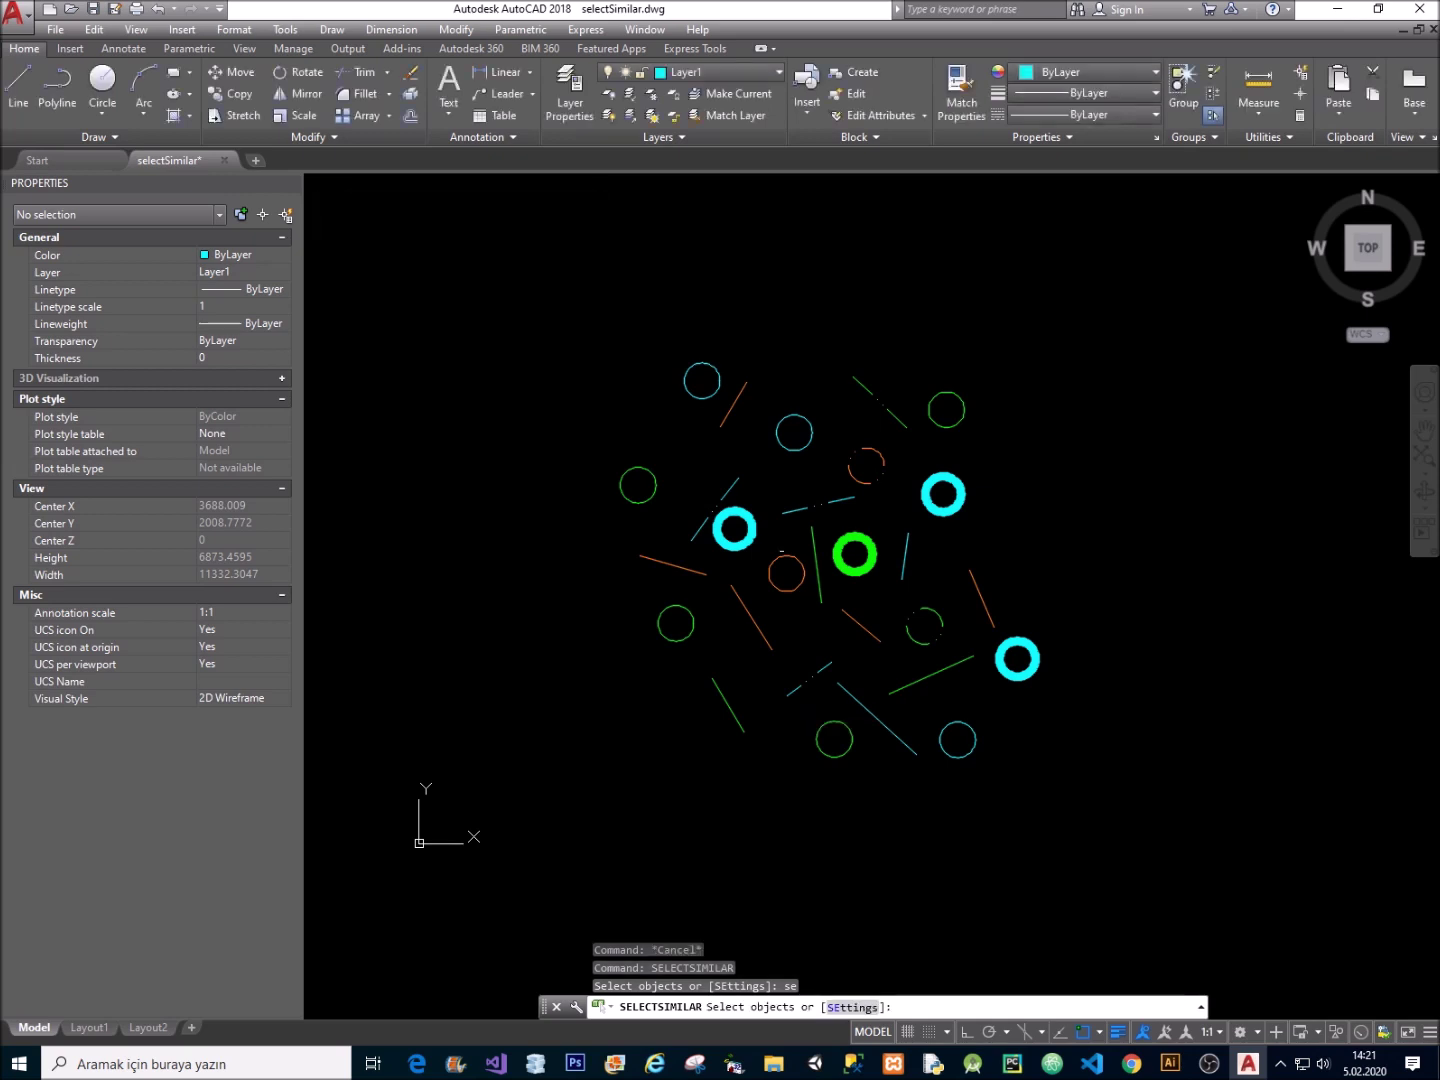
Pick an orange line to select the two matching Layer3 lines.
left_click(750, 616)
right_click(784, 623)
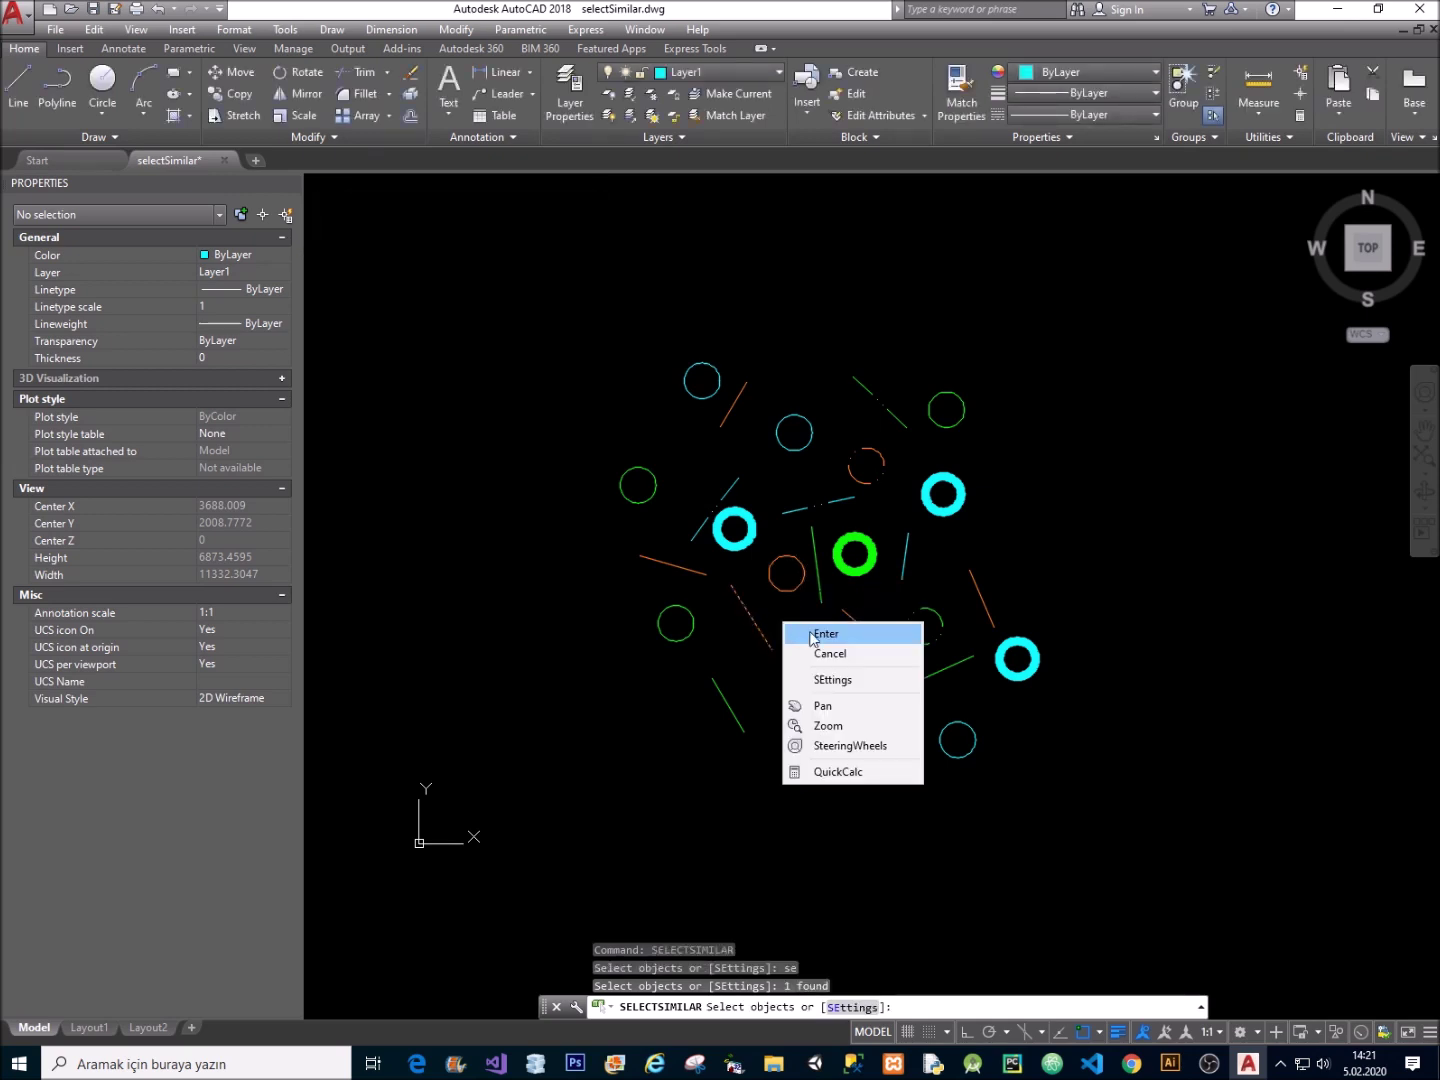
left_click(812, 634)
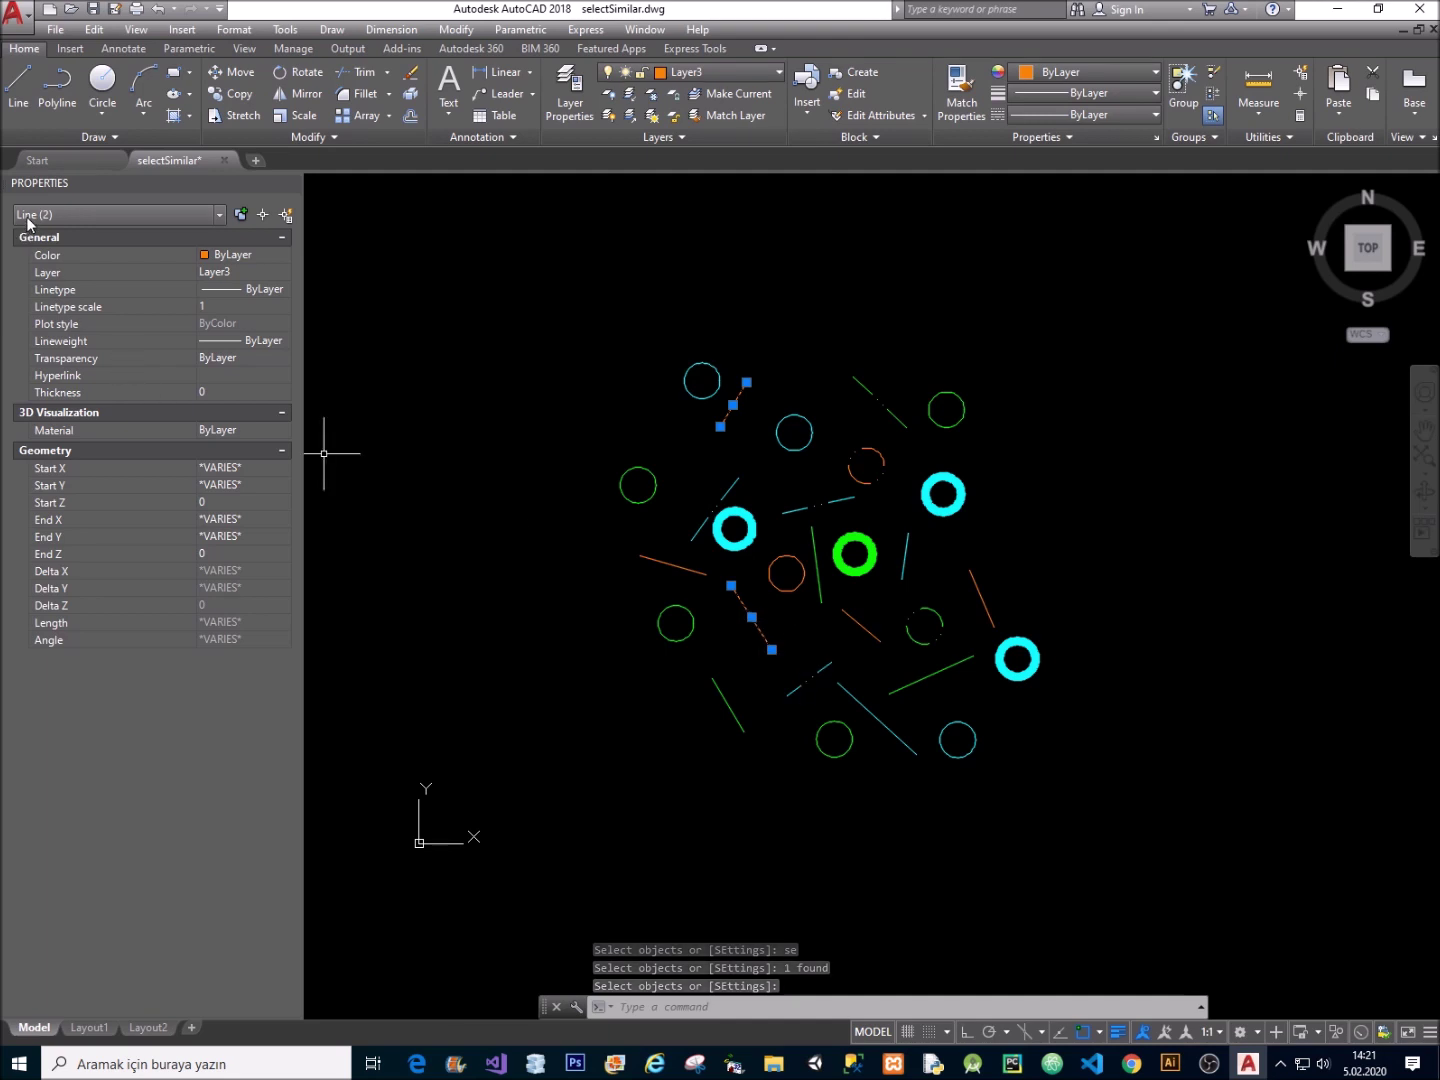
middle_click_drag(553, 423, 564, 435)
key("ctrl+1")
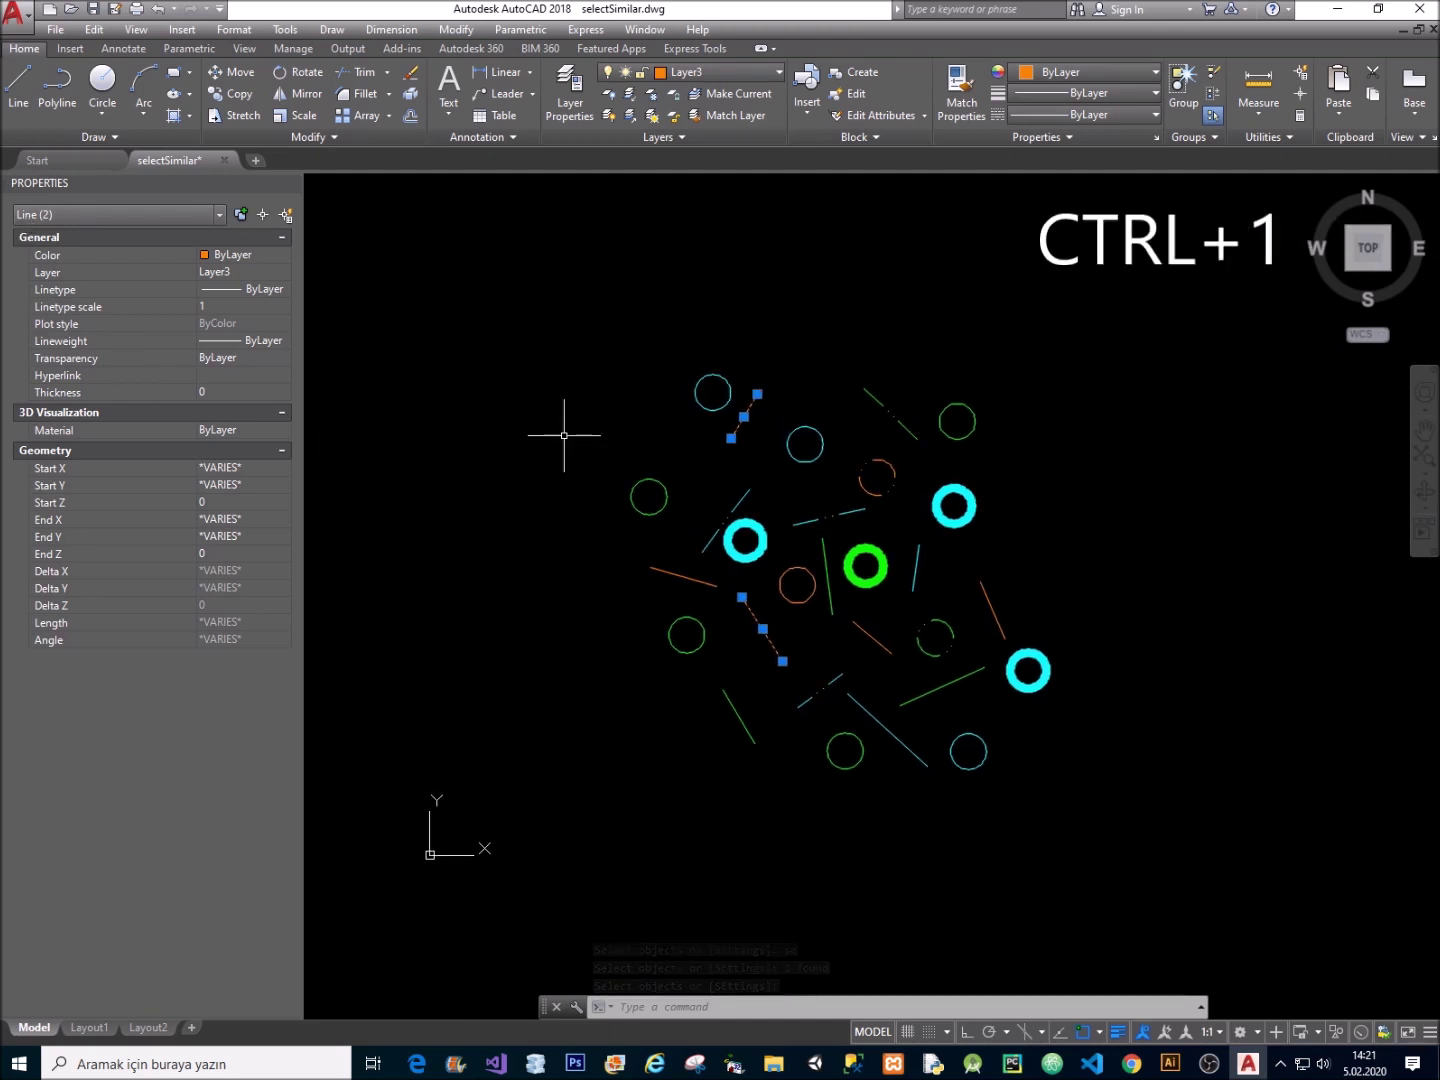
key("ctrl+1")
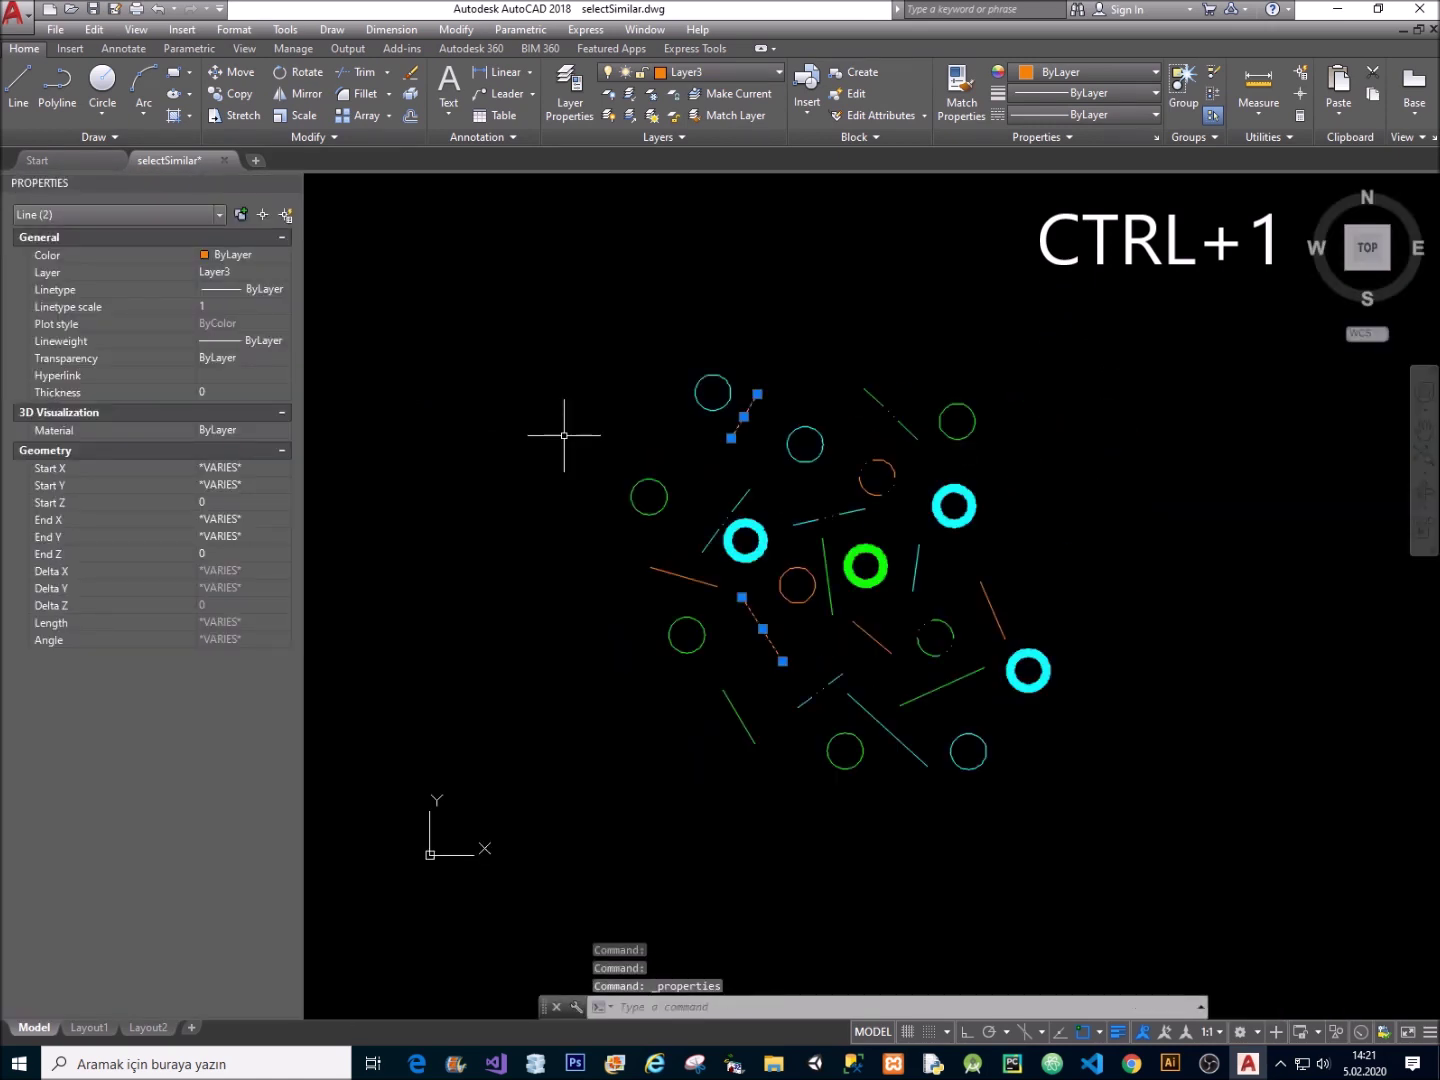
key("ctrl+1")
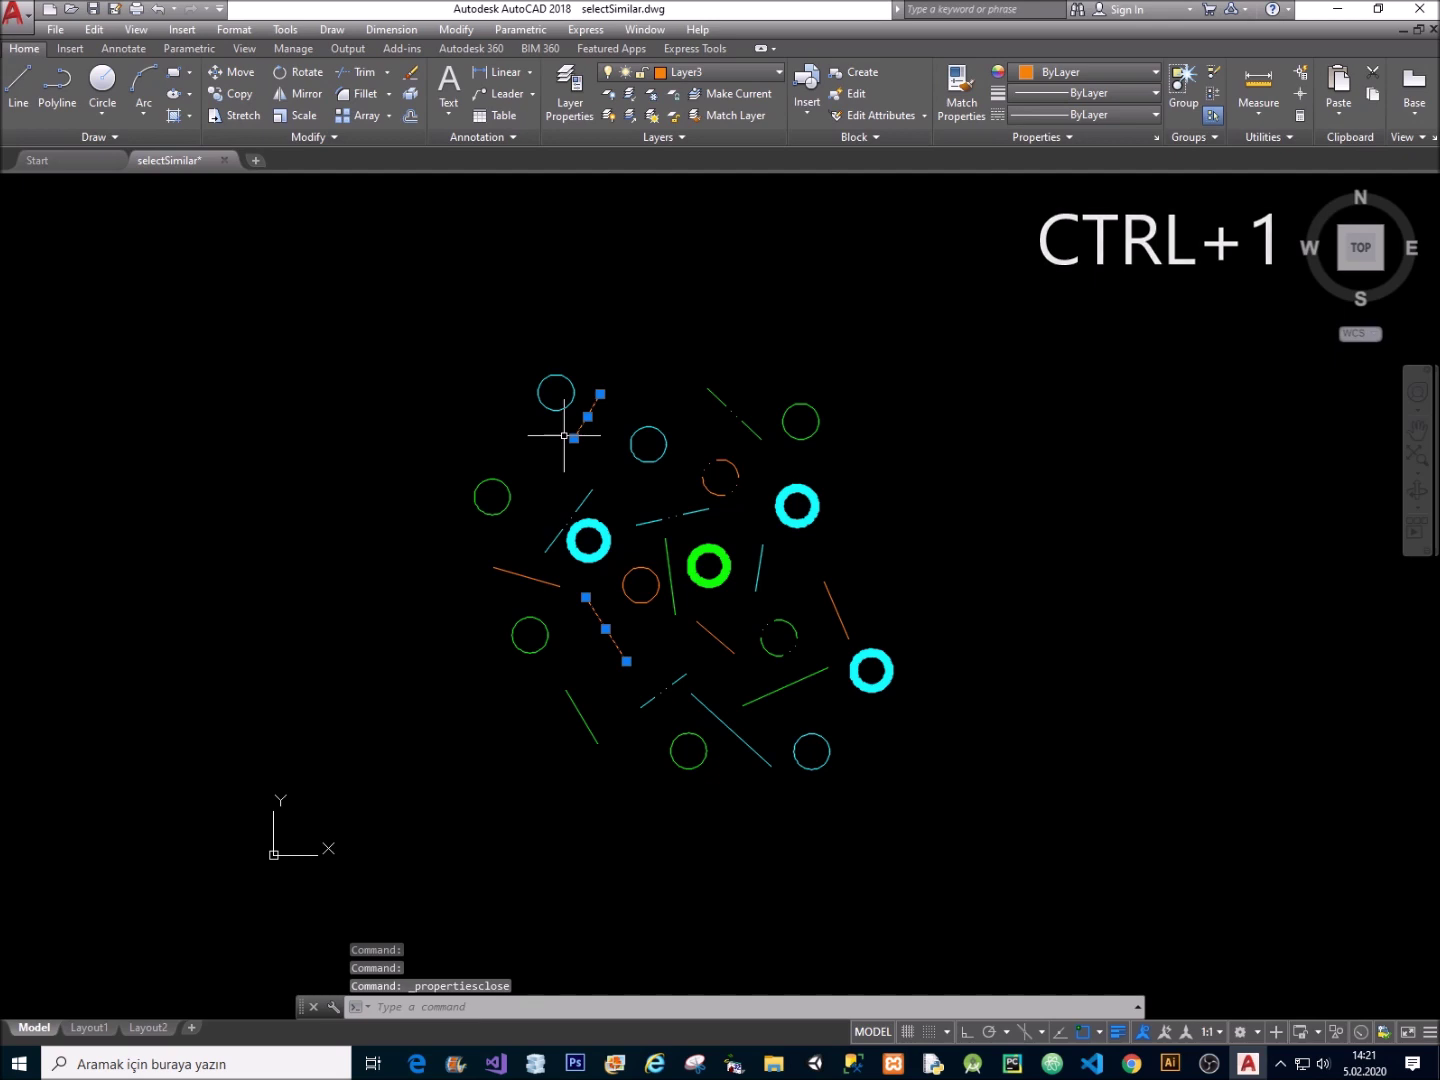
key("ctrl+1")
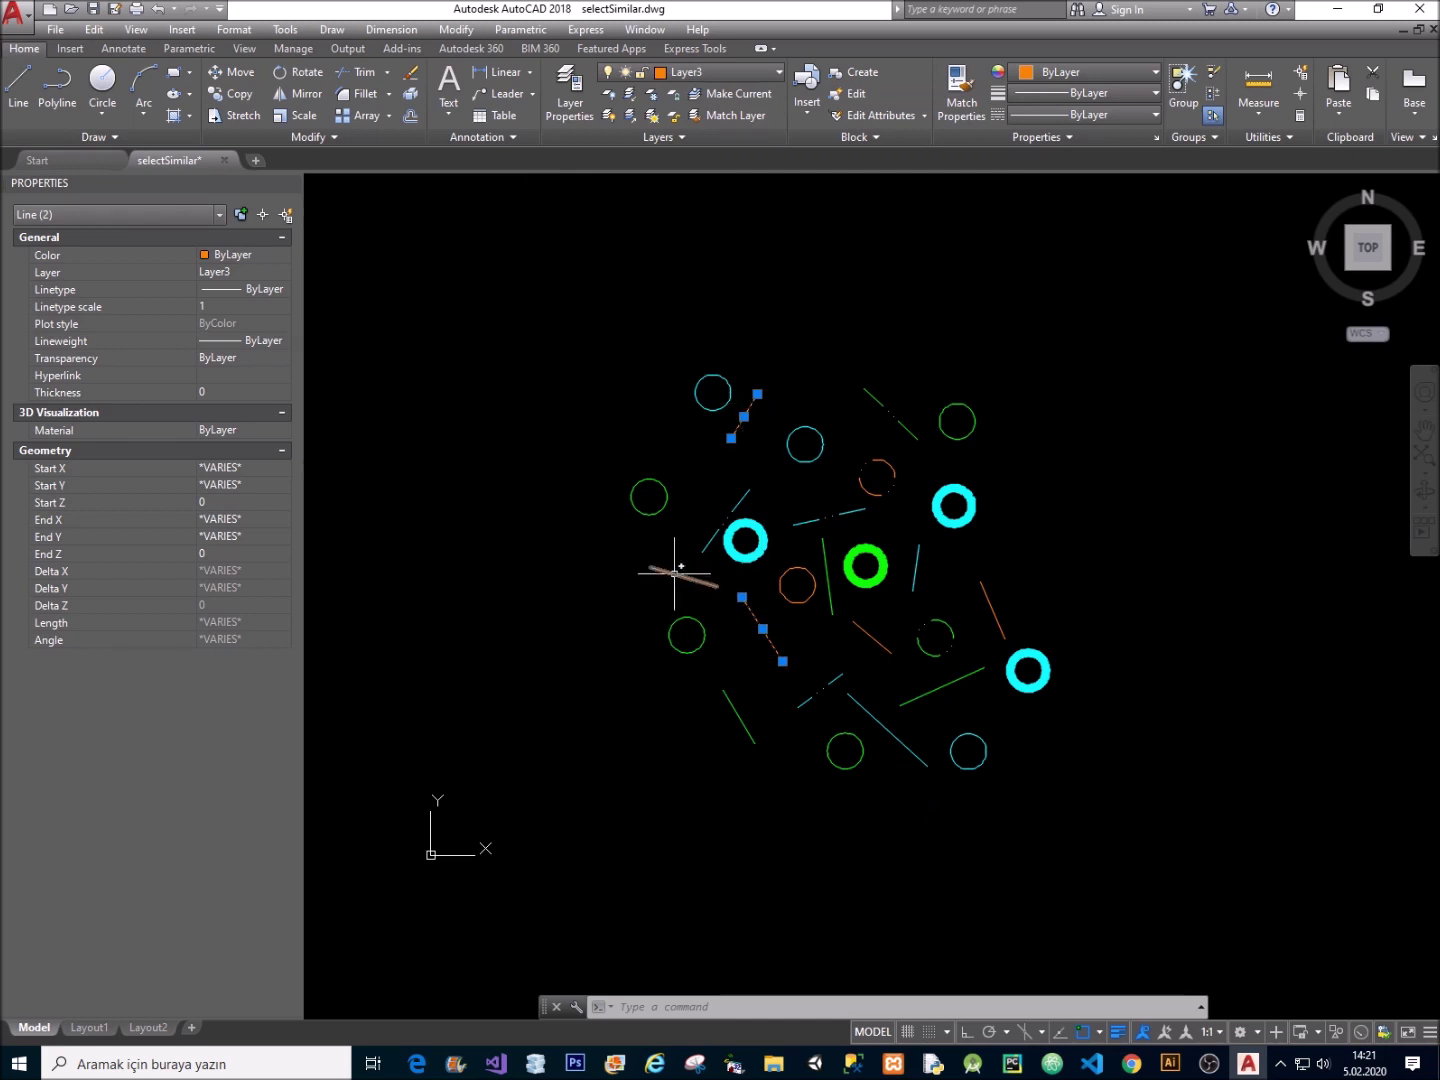
mouse_move(676, 574)
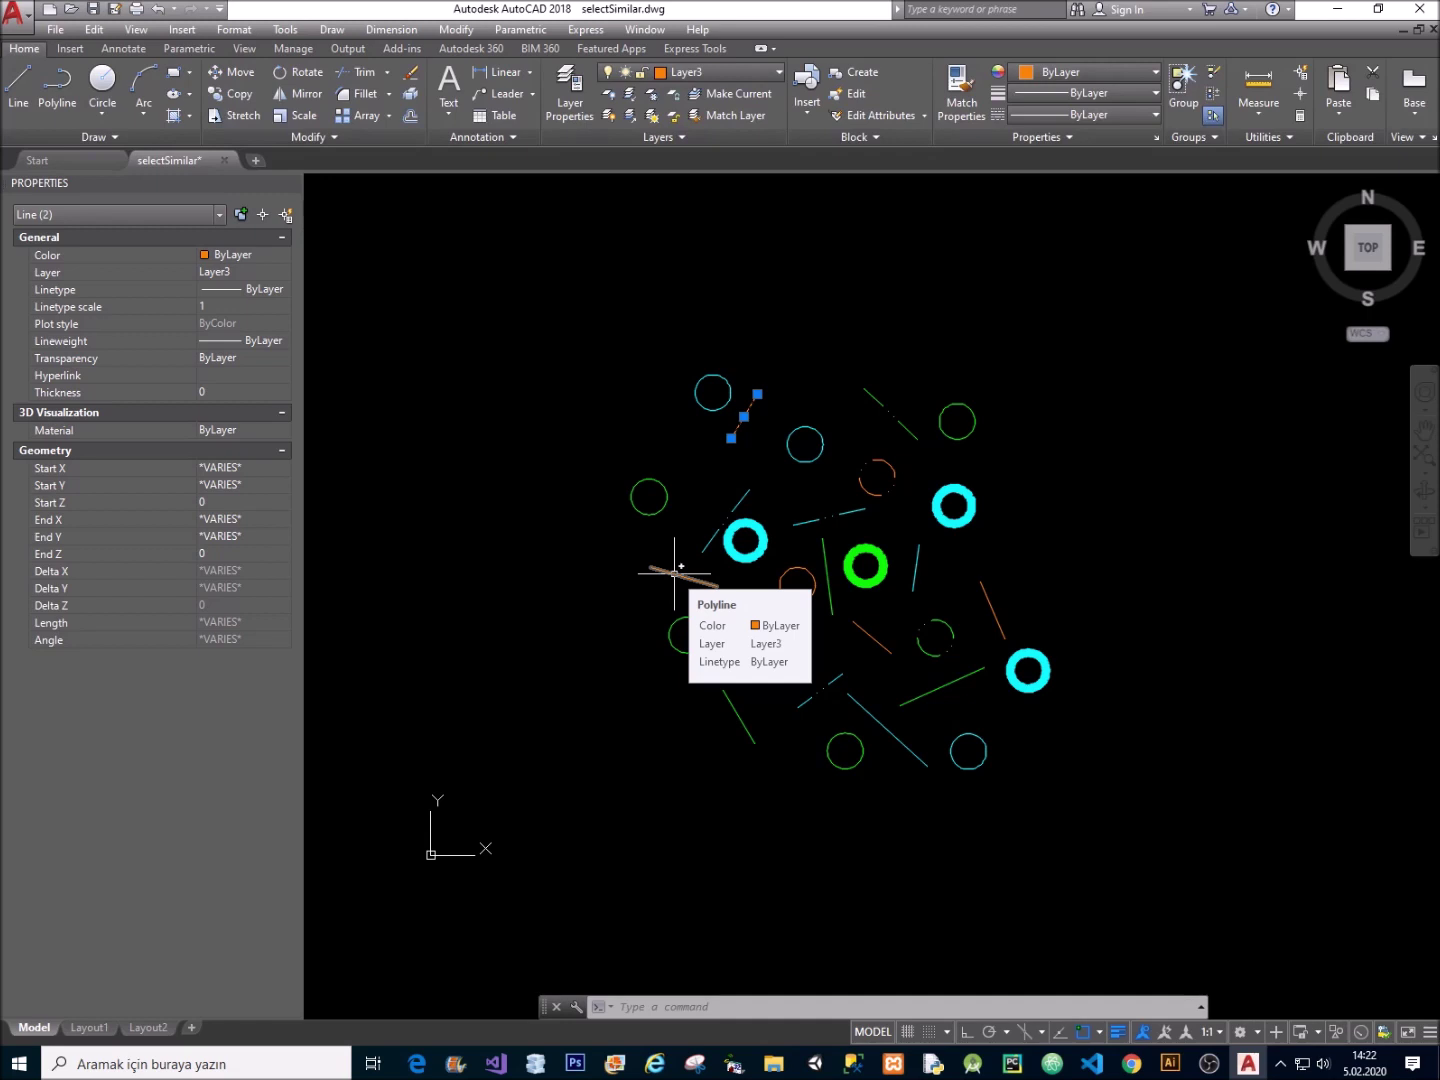
Select the three orange Layer3 polylines matching a picked polyline with Select Similar.
key("Escape")
left_click(676, 572)
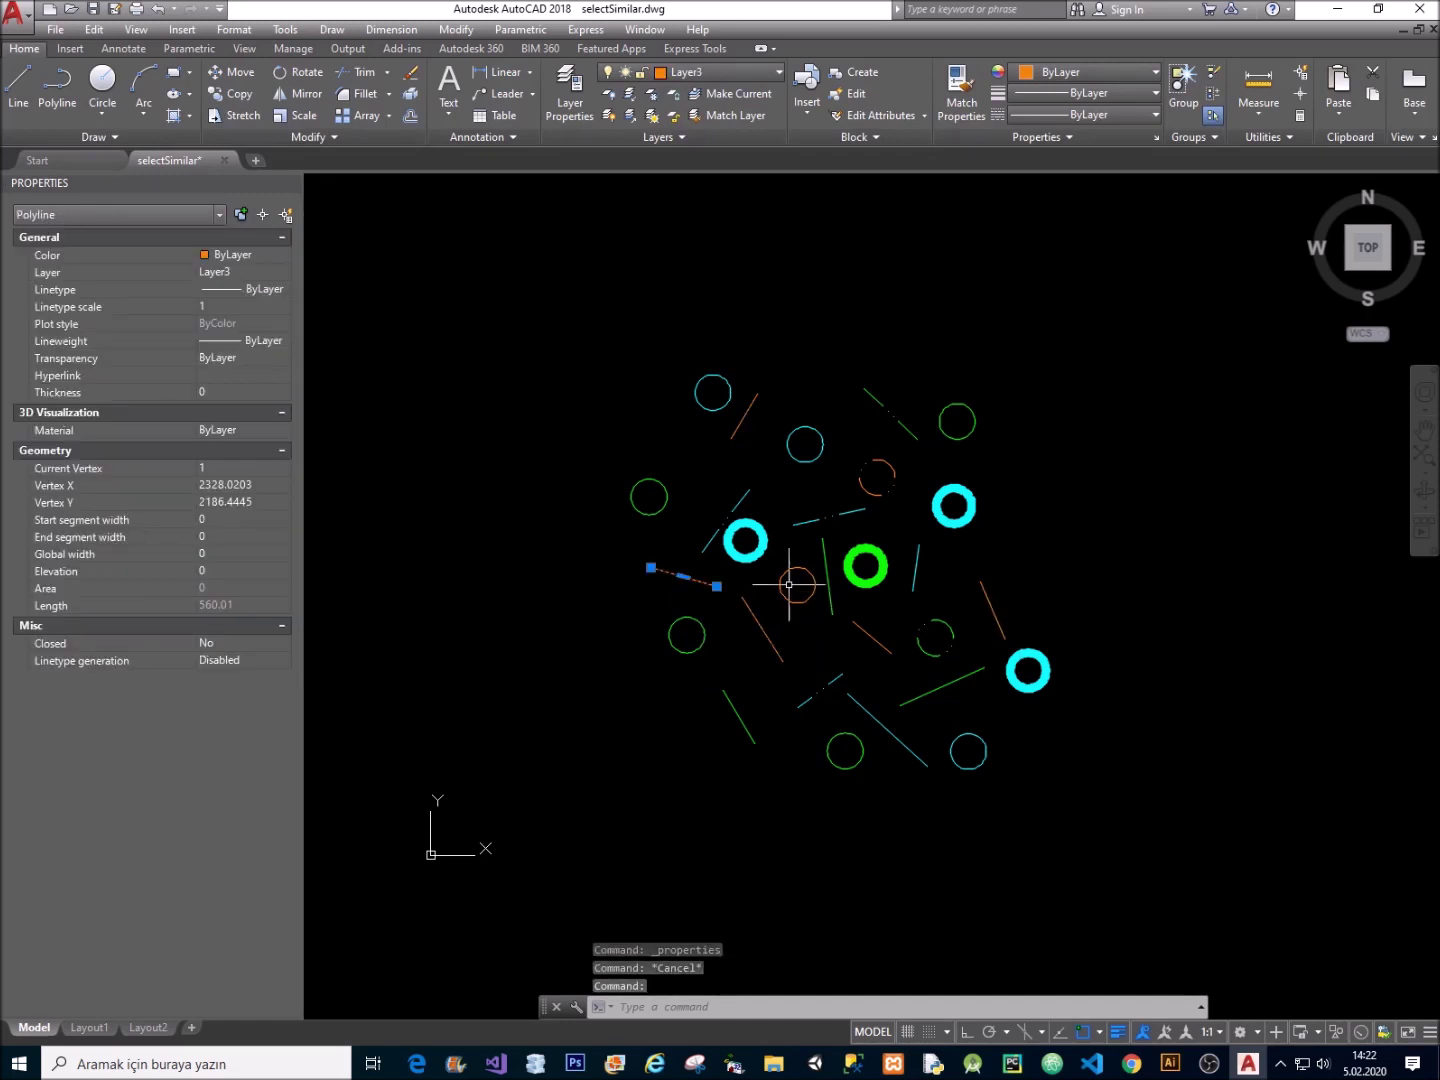
key("Escape")
type("sectsimilar")
key("Return")
type("se")
key("Return")
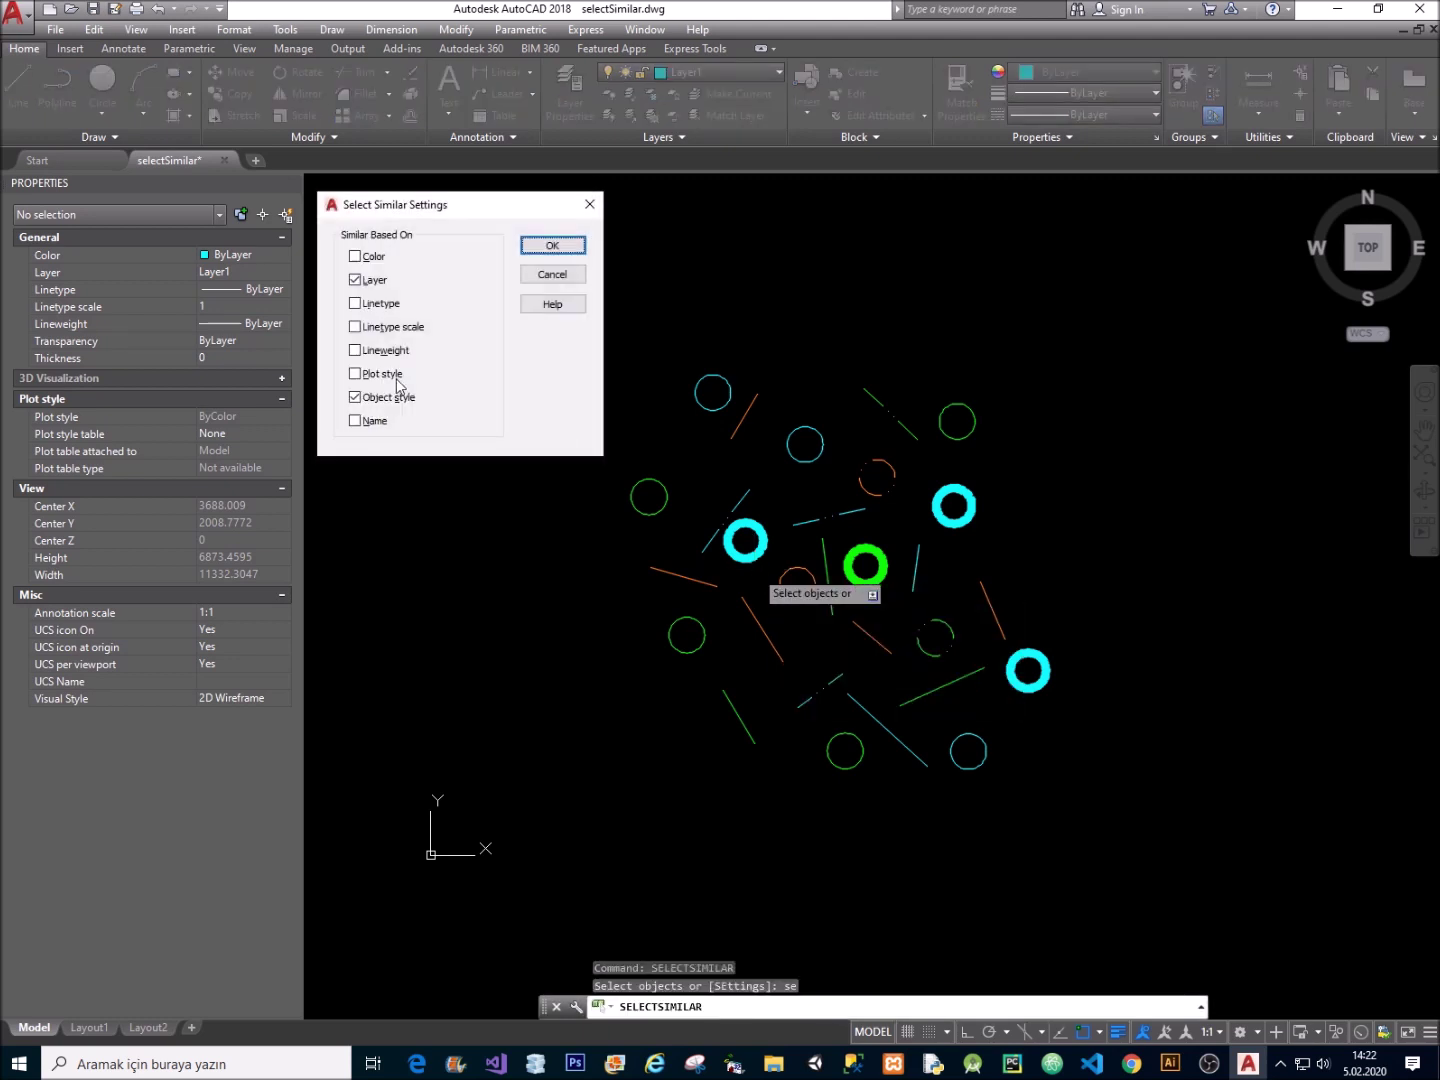
left_click(537, 252)
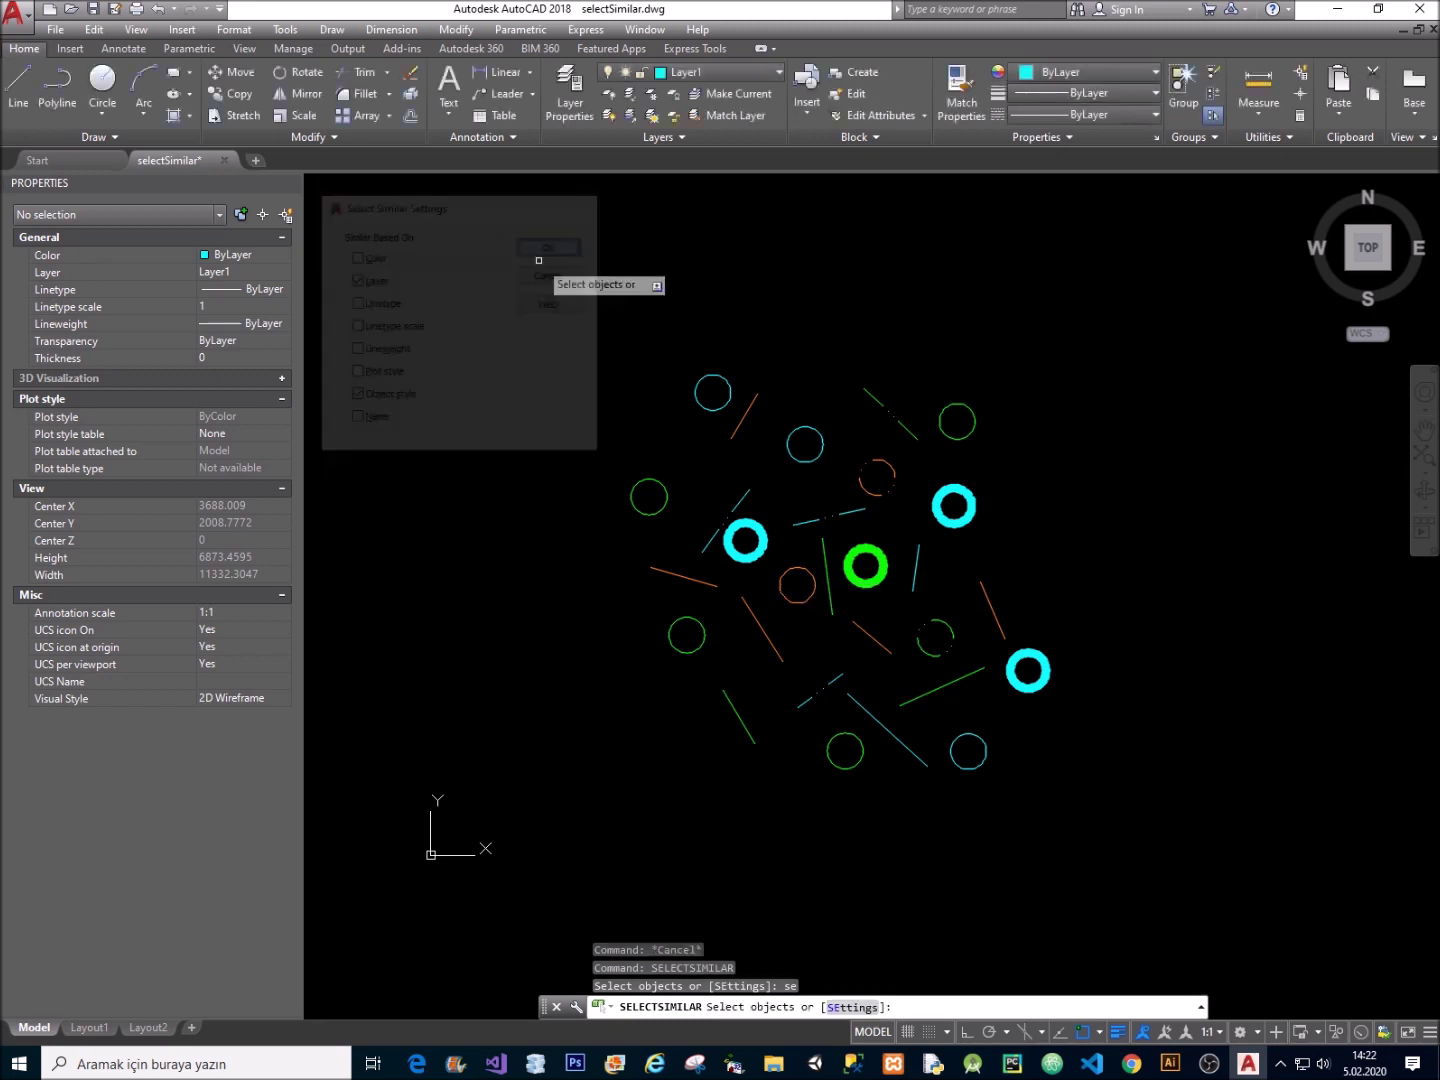
left_click(687, 578)
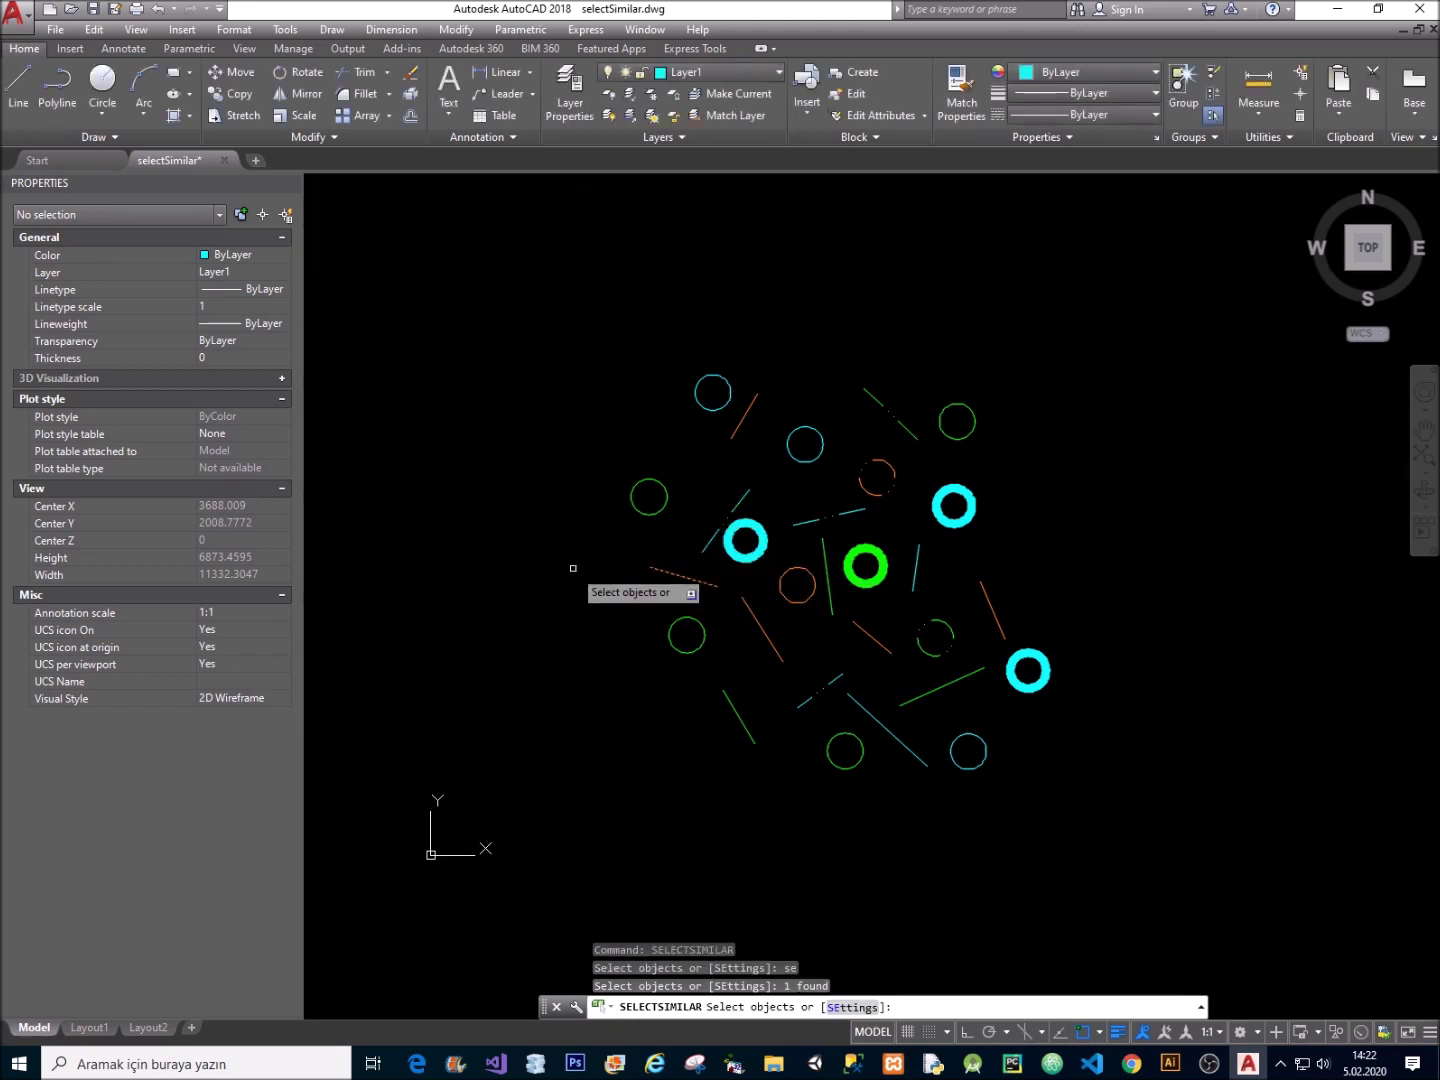
key("Return")
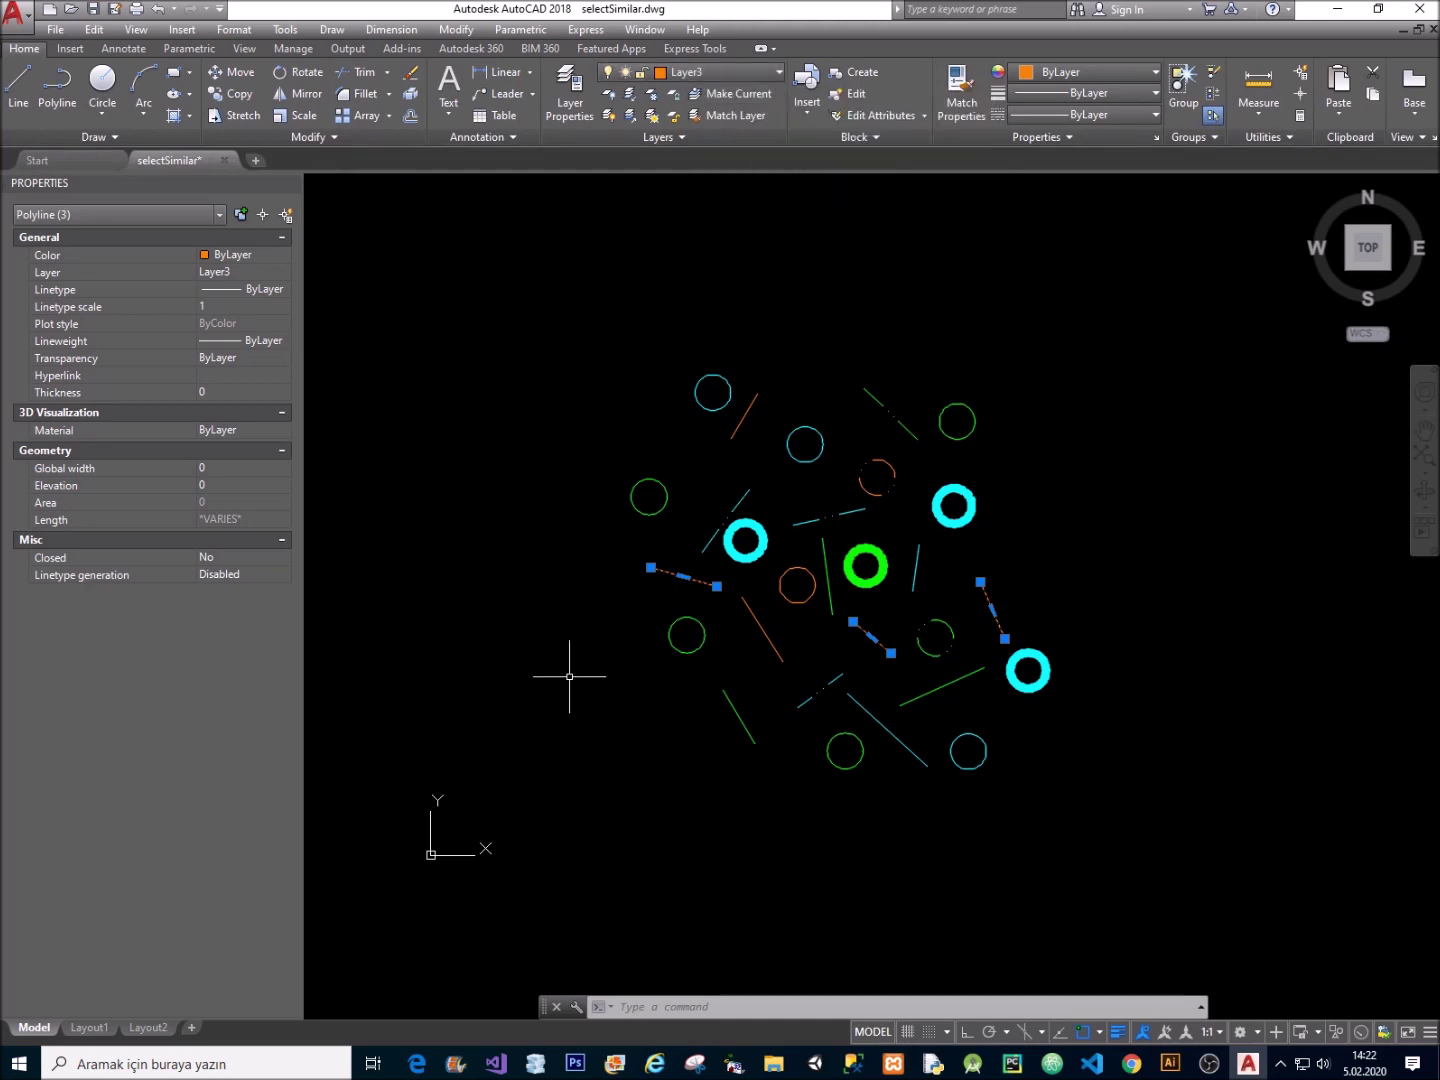
Clear the polylines, dismiss an accidental Drafting Settings dialog, and restart SELECTSIMILAR.
key("Escape")
type("SE")
key("Return")
key("Escape")
type("SELE")
key("Return")
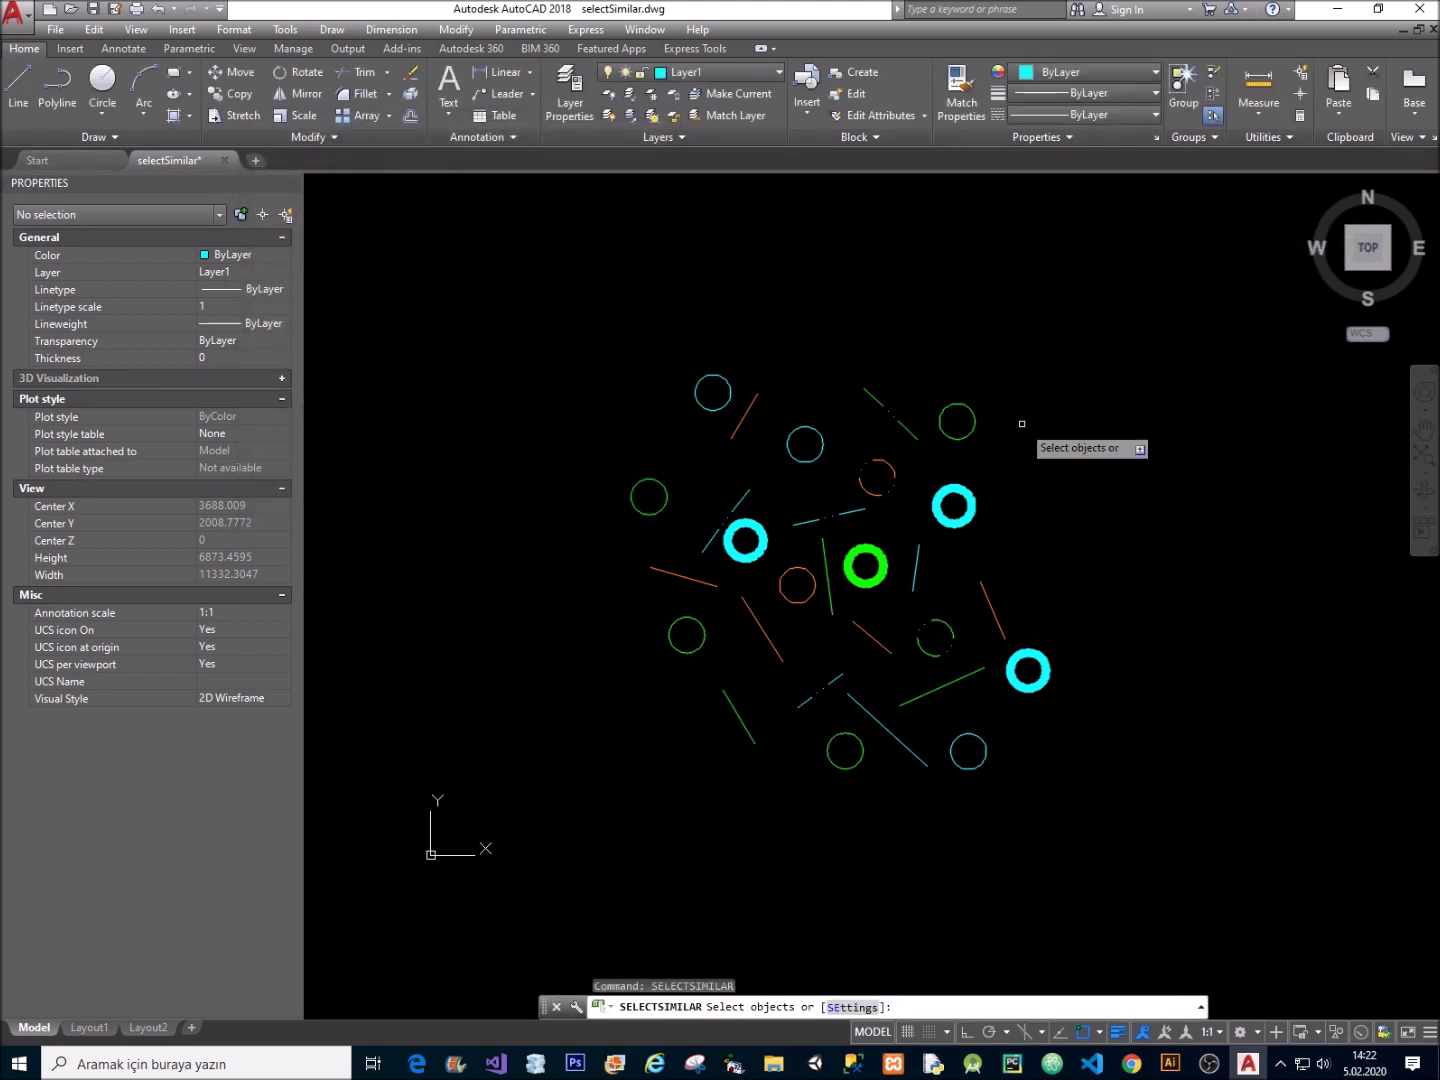
Pick a dashed green block to gather all three block1 references, then double-click one to confirm its name.
left_click(975, 445)
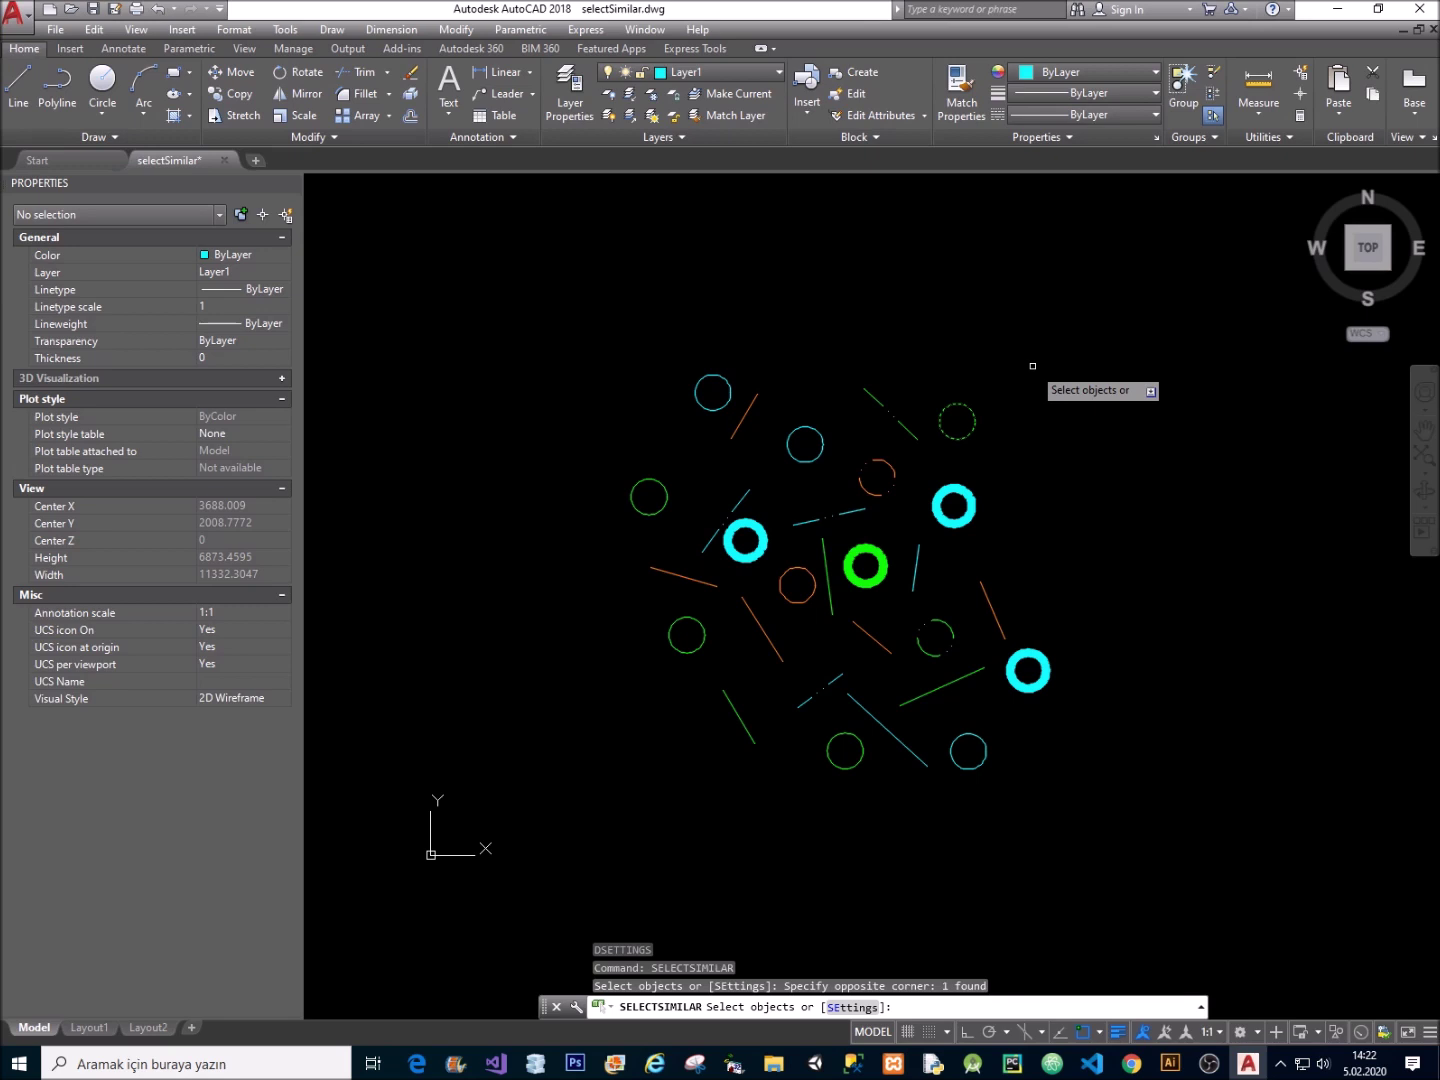
key("Return")
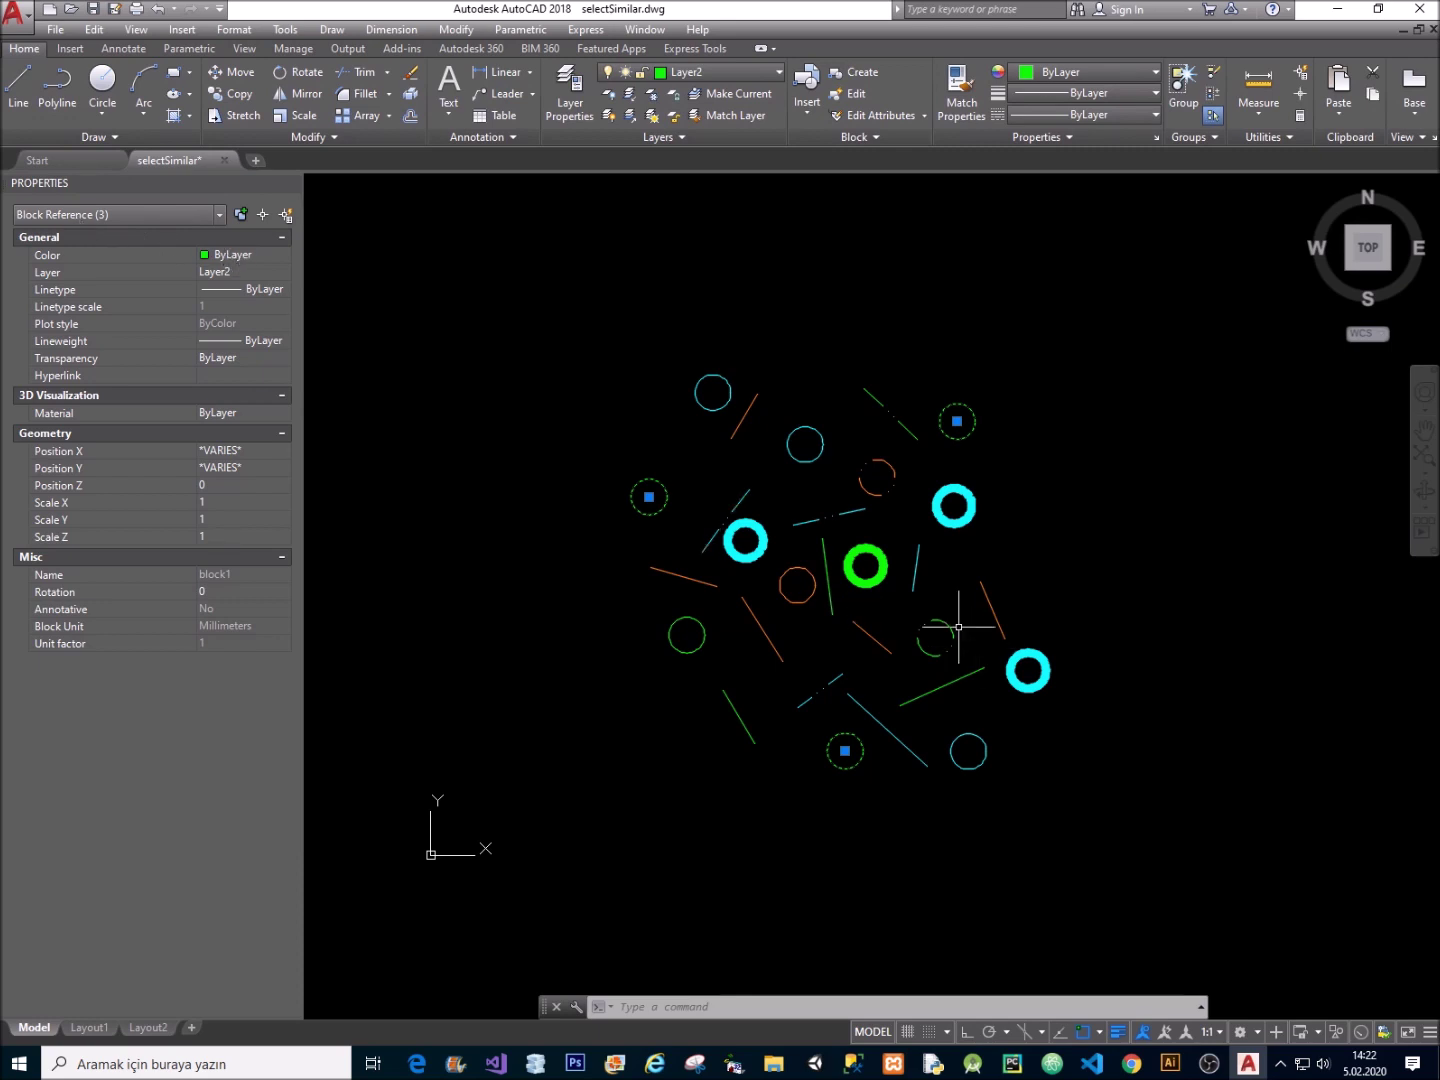
key("Escape")
key("space")
double_click(961, 437)
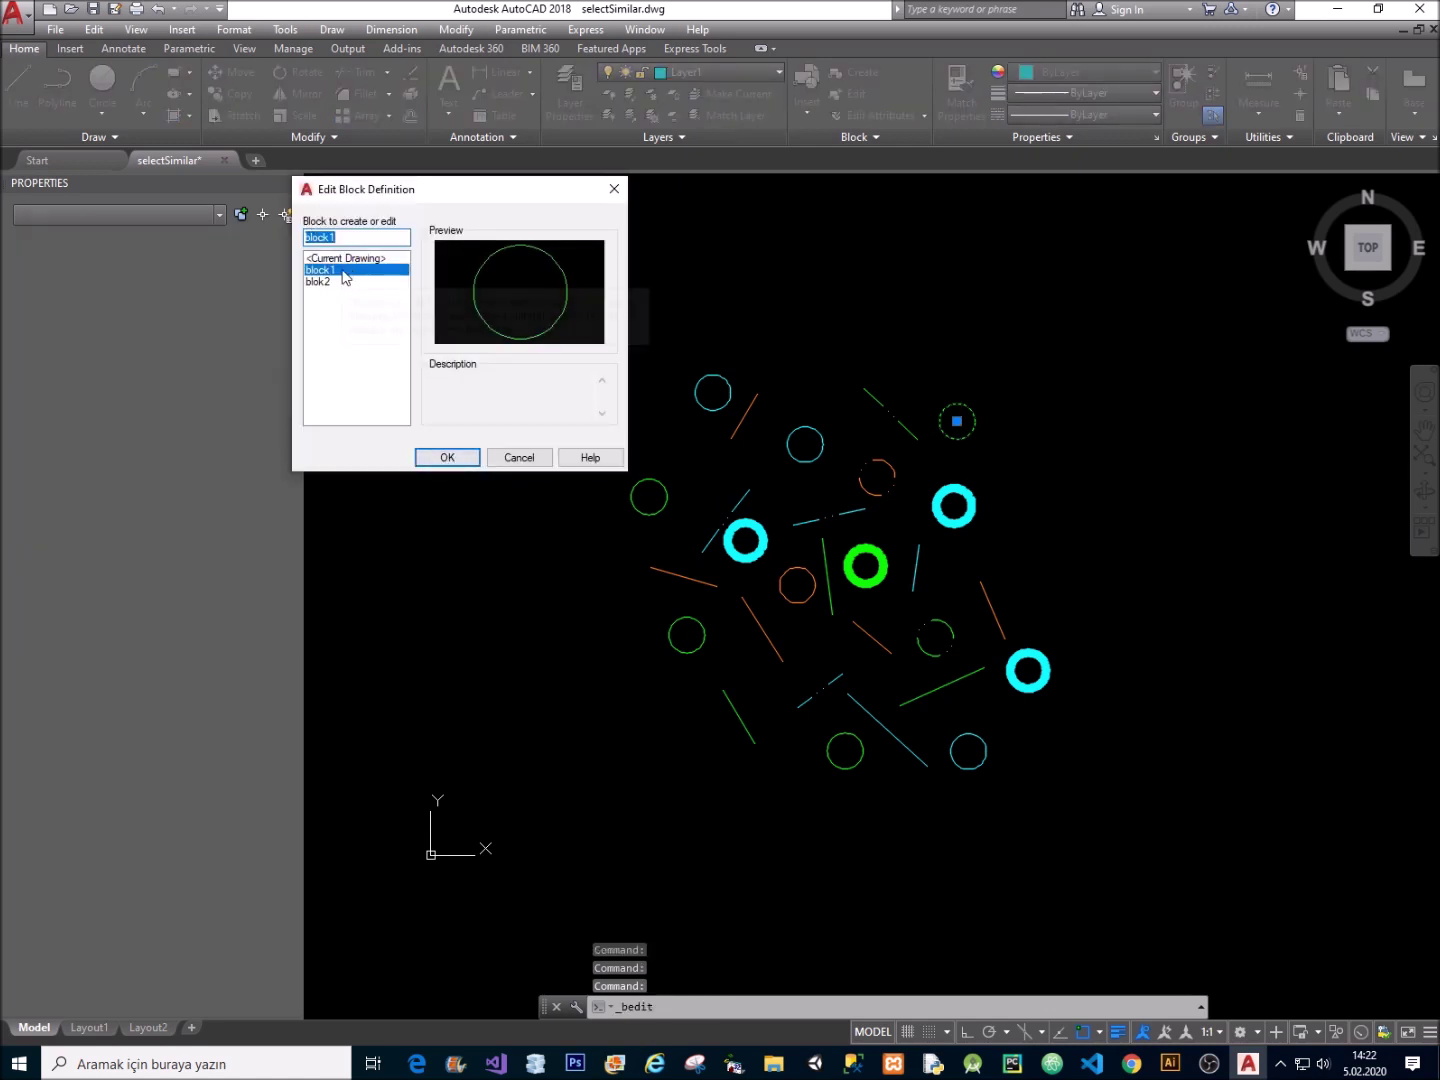
key("Escape")
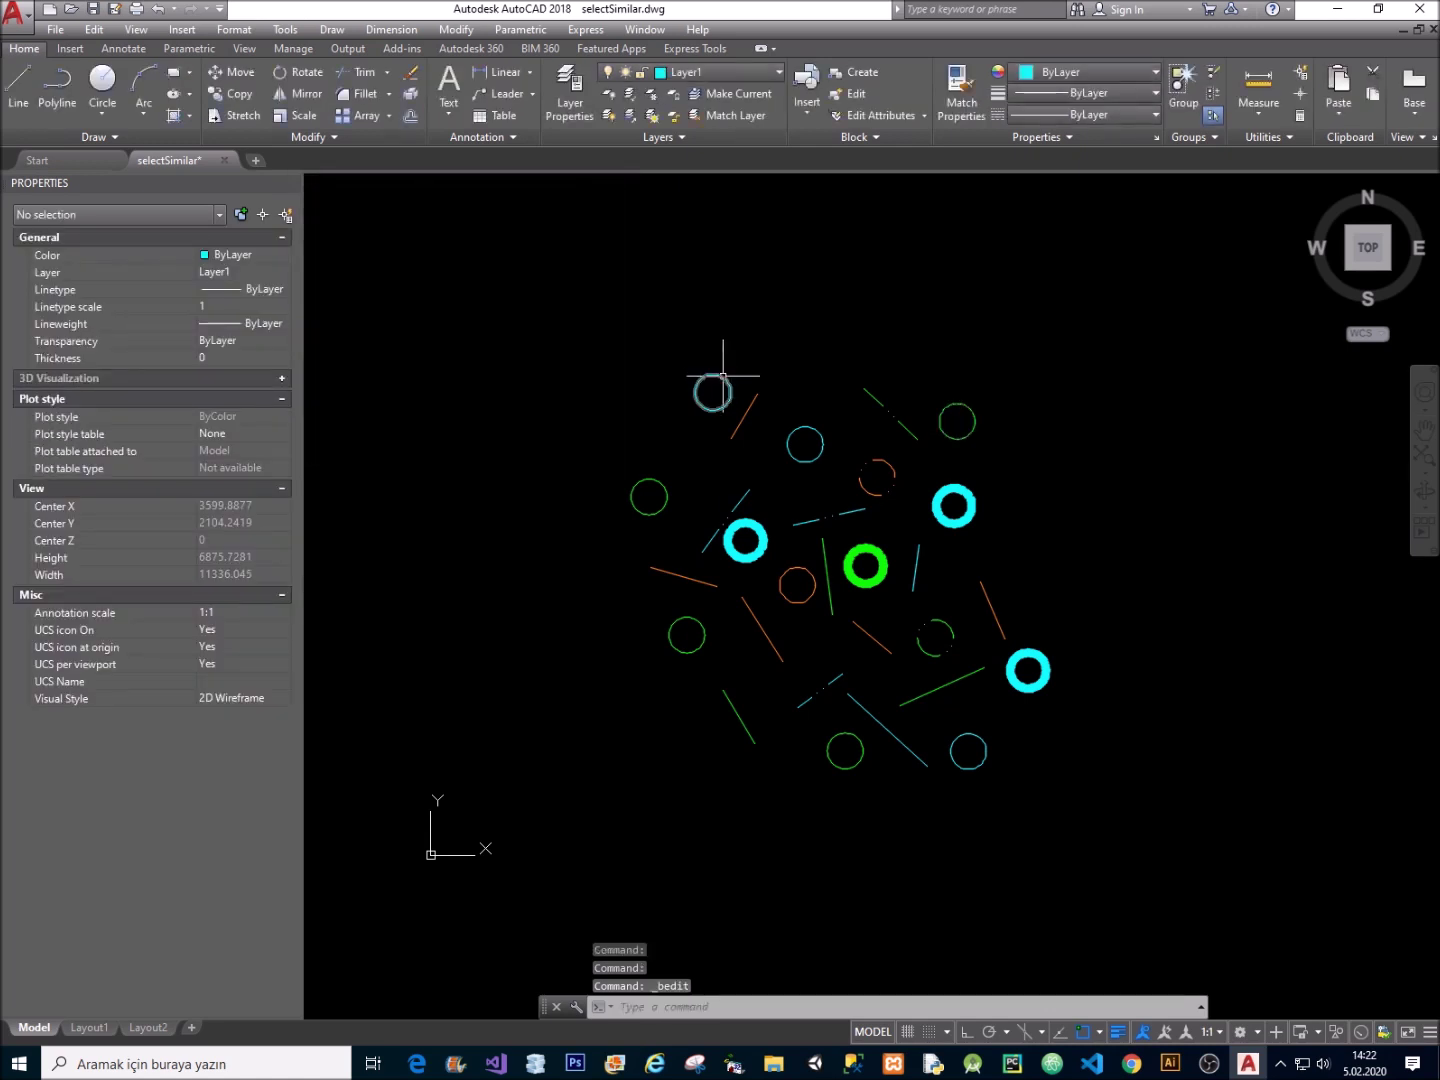
double_click(722, 377)
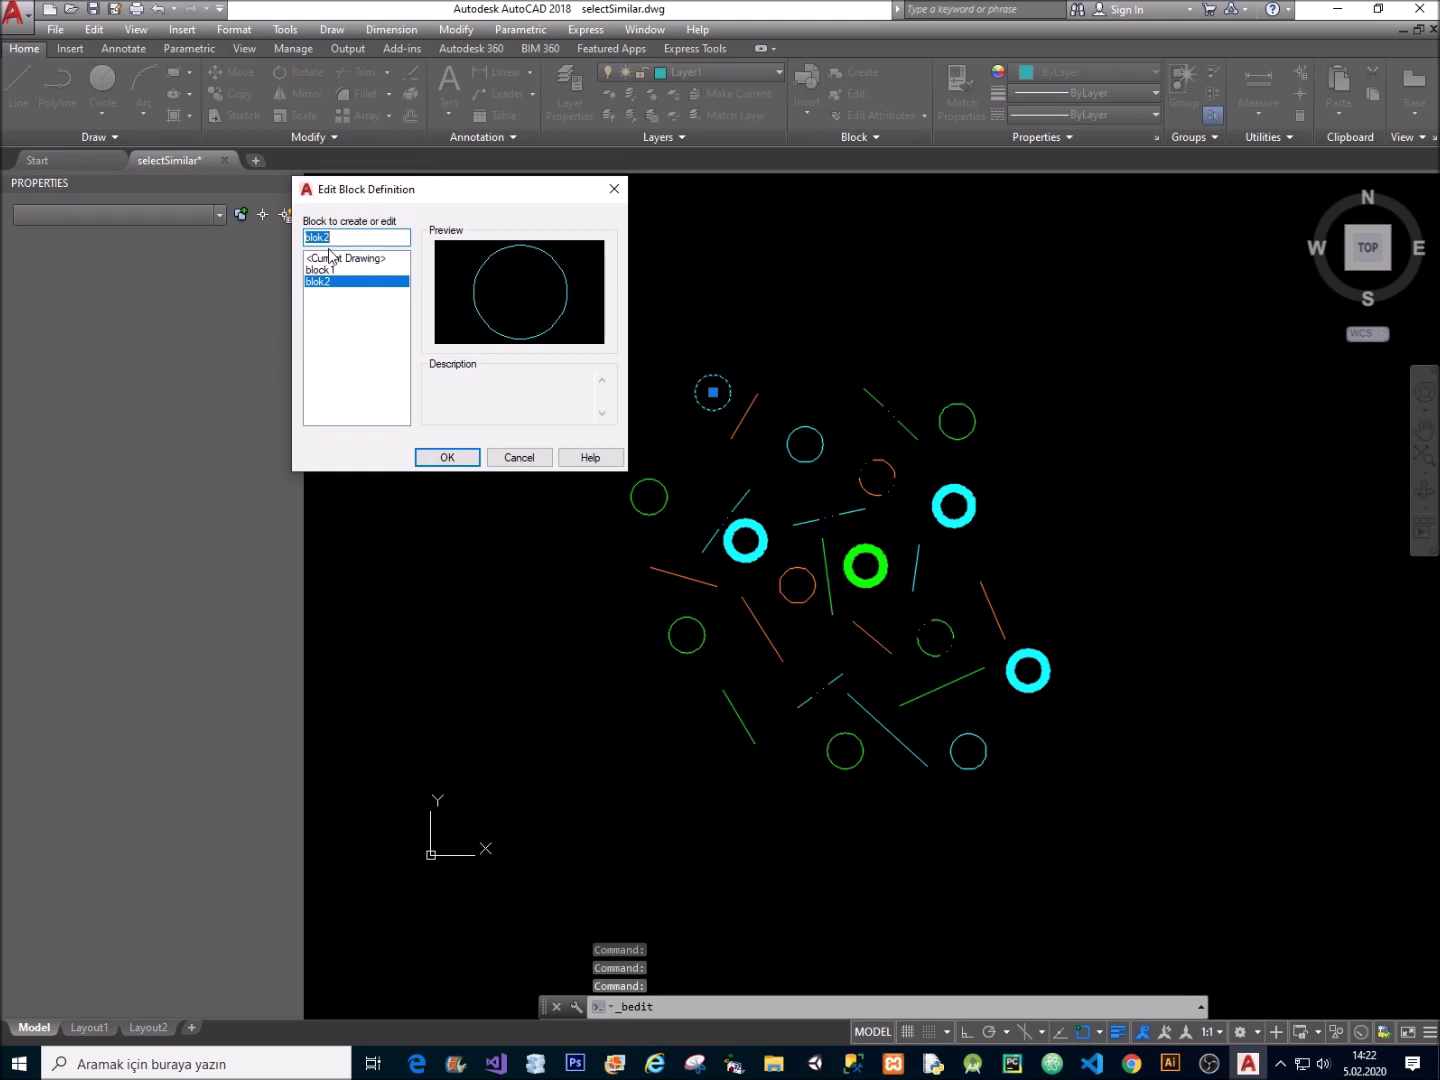
key("Escape")
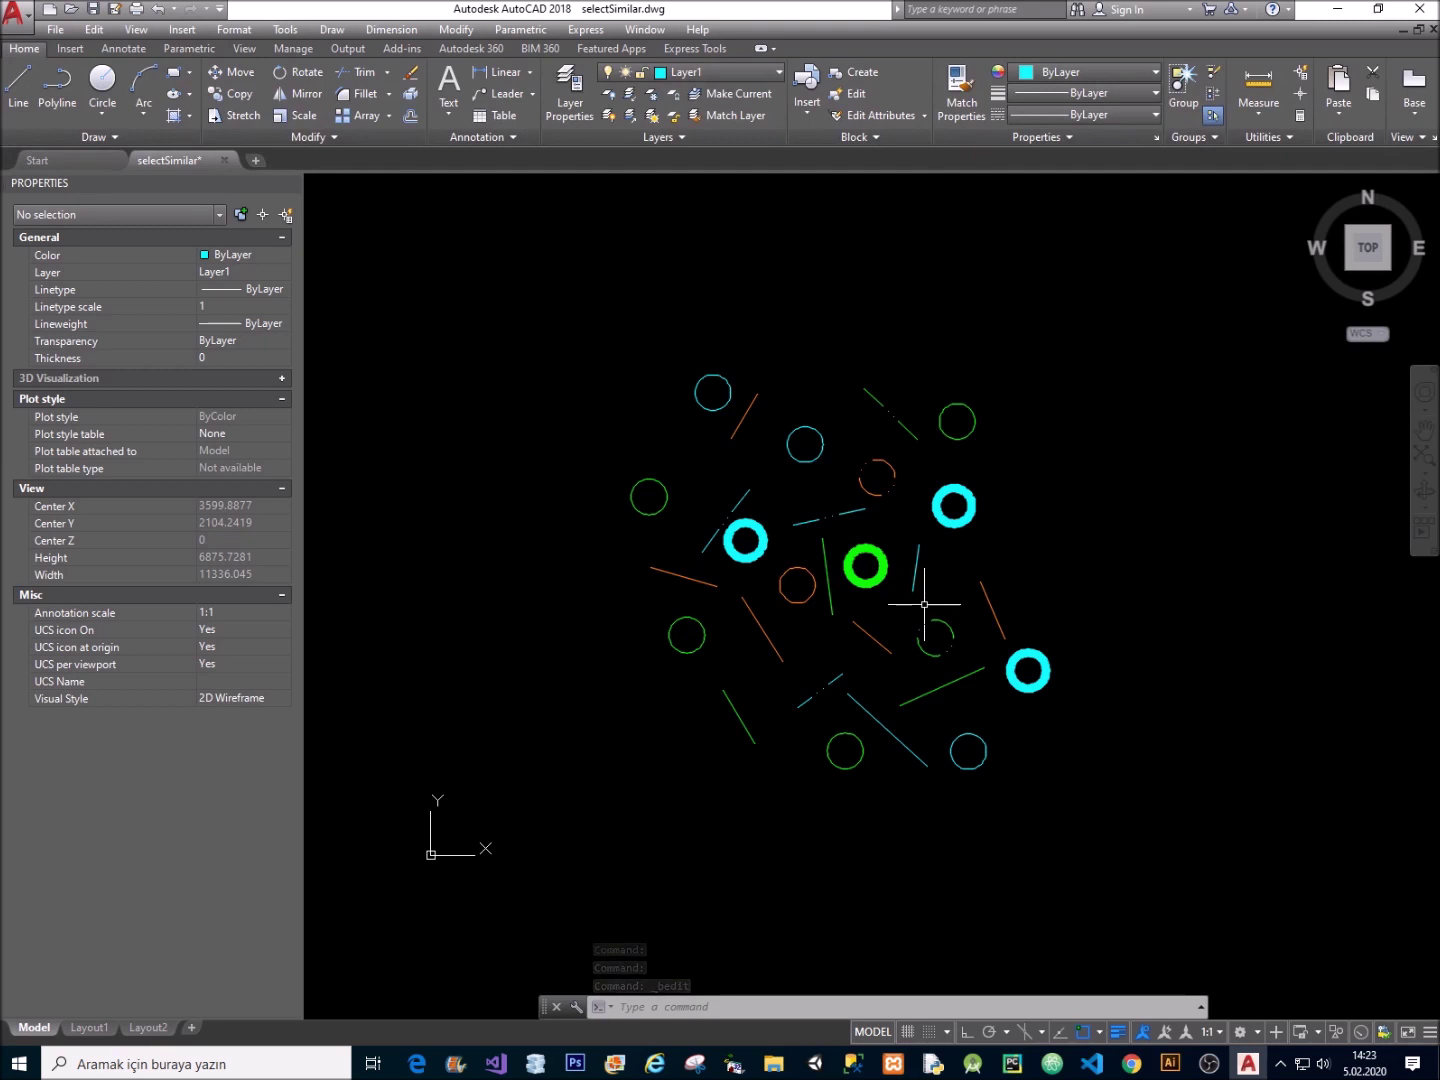
Select the three green Layer2 circles similar to a picked dashed green circle, then clear them.
type("se")
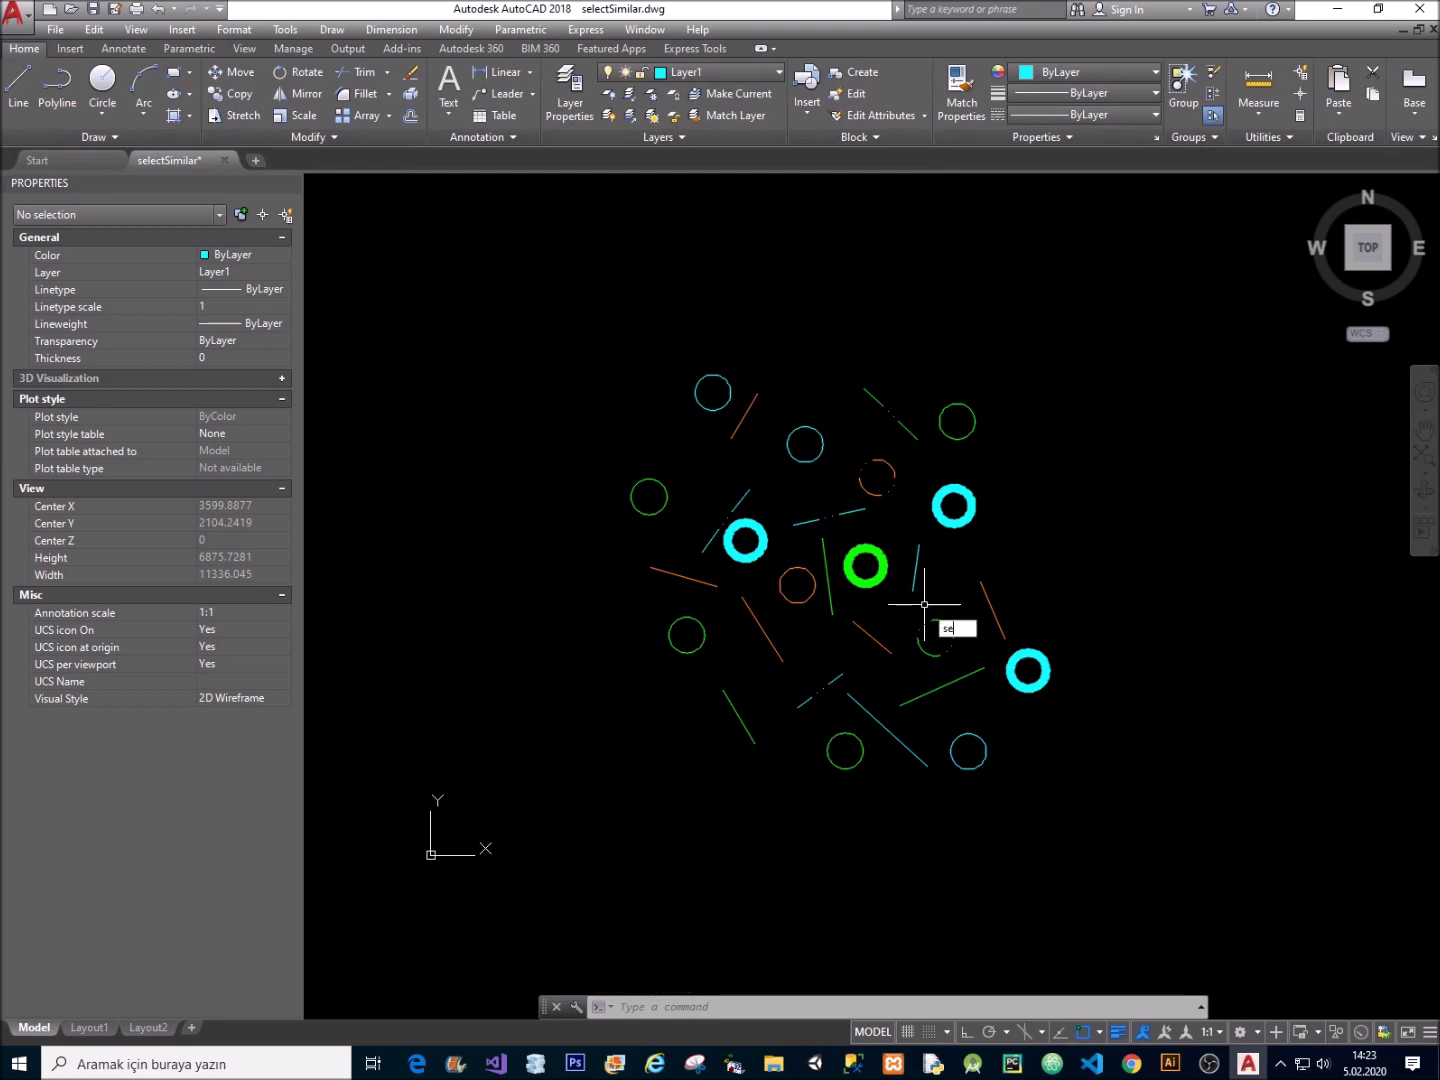
type("ctsimilar")
key("Return")
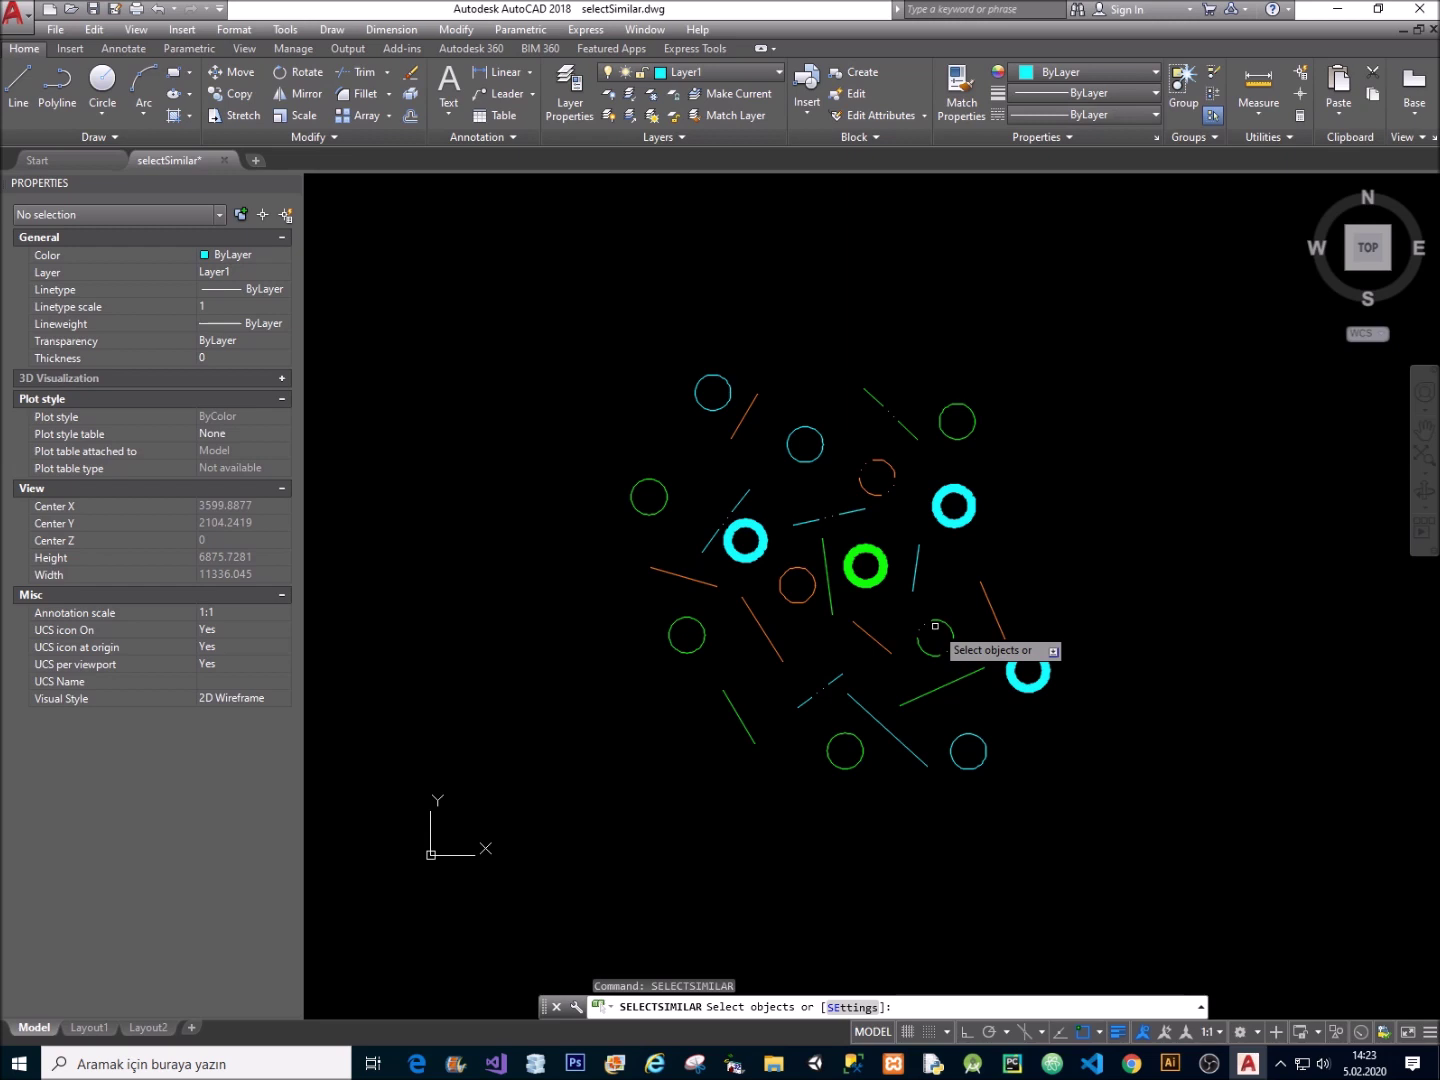
left_click(931, 622)
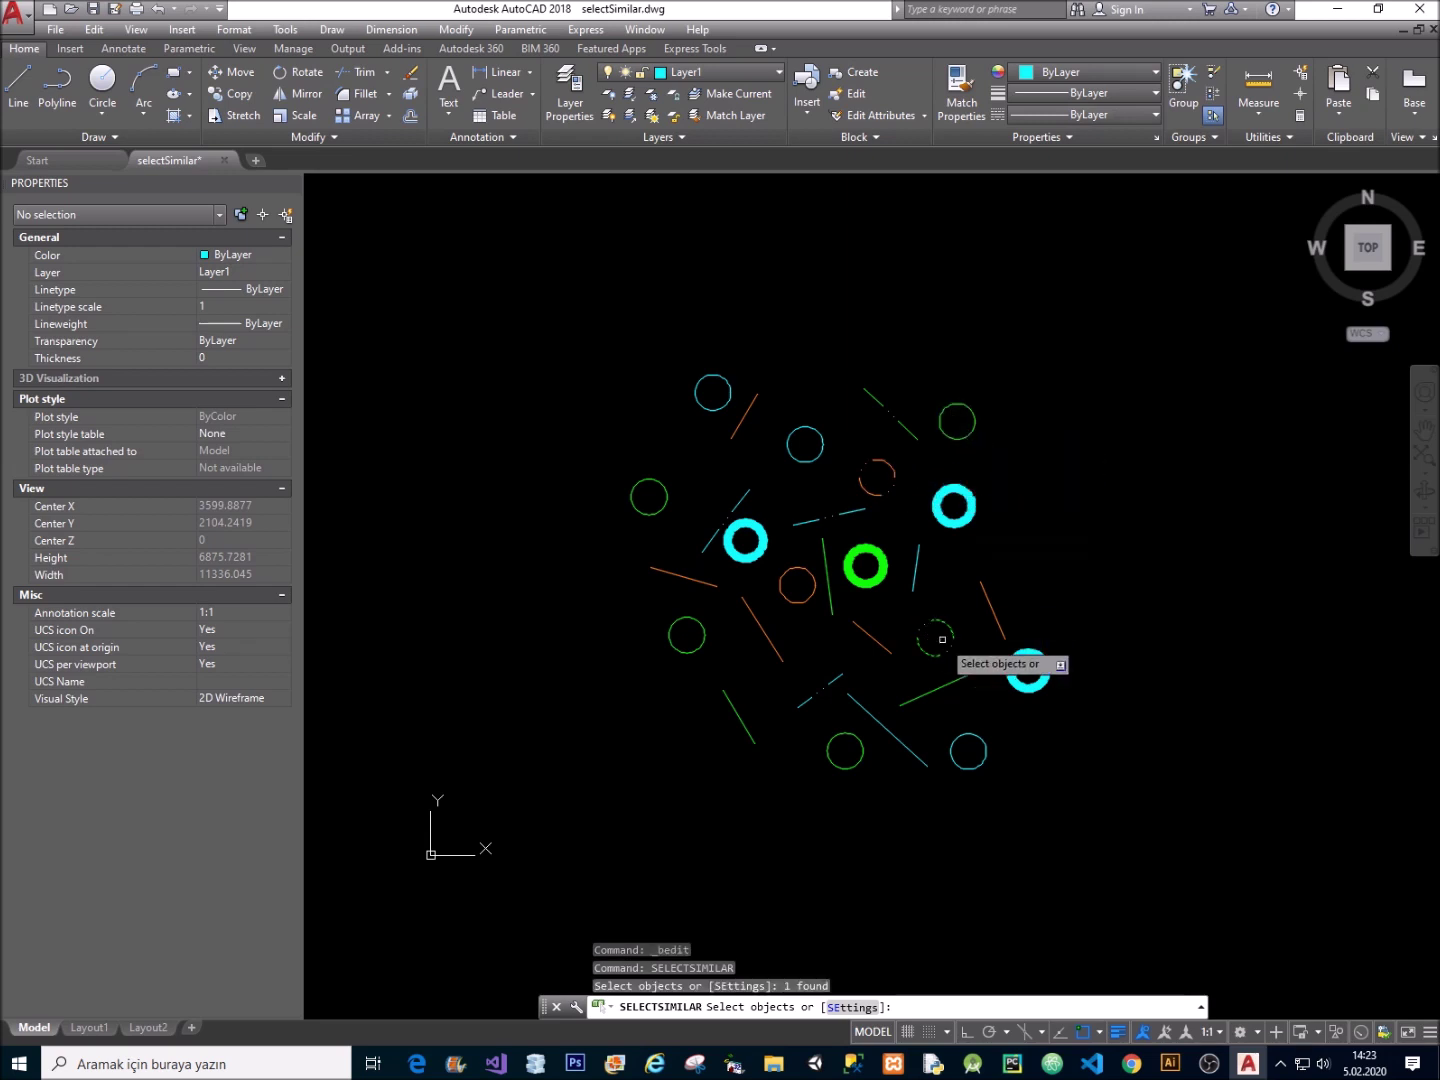
key("Return")
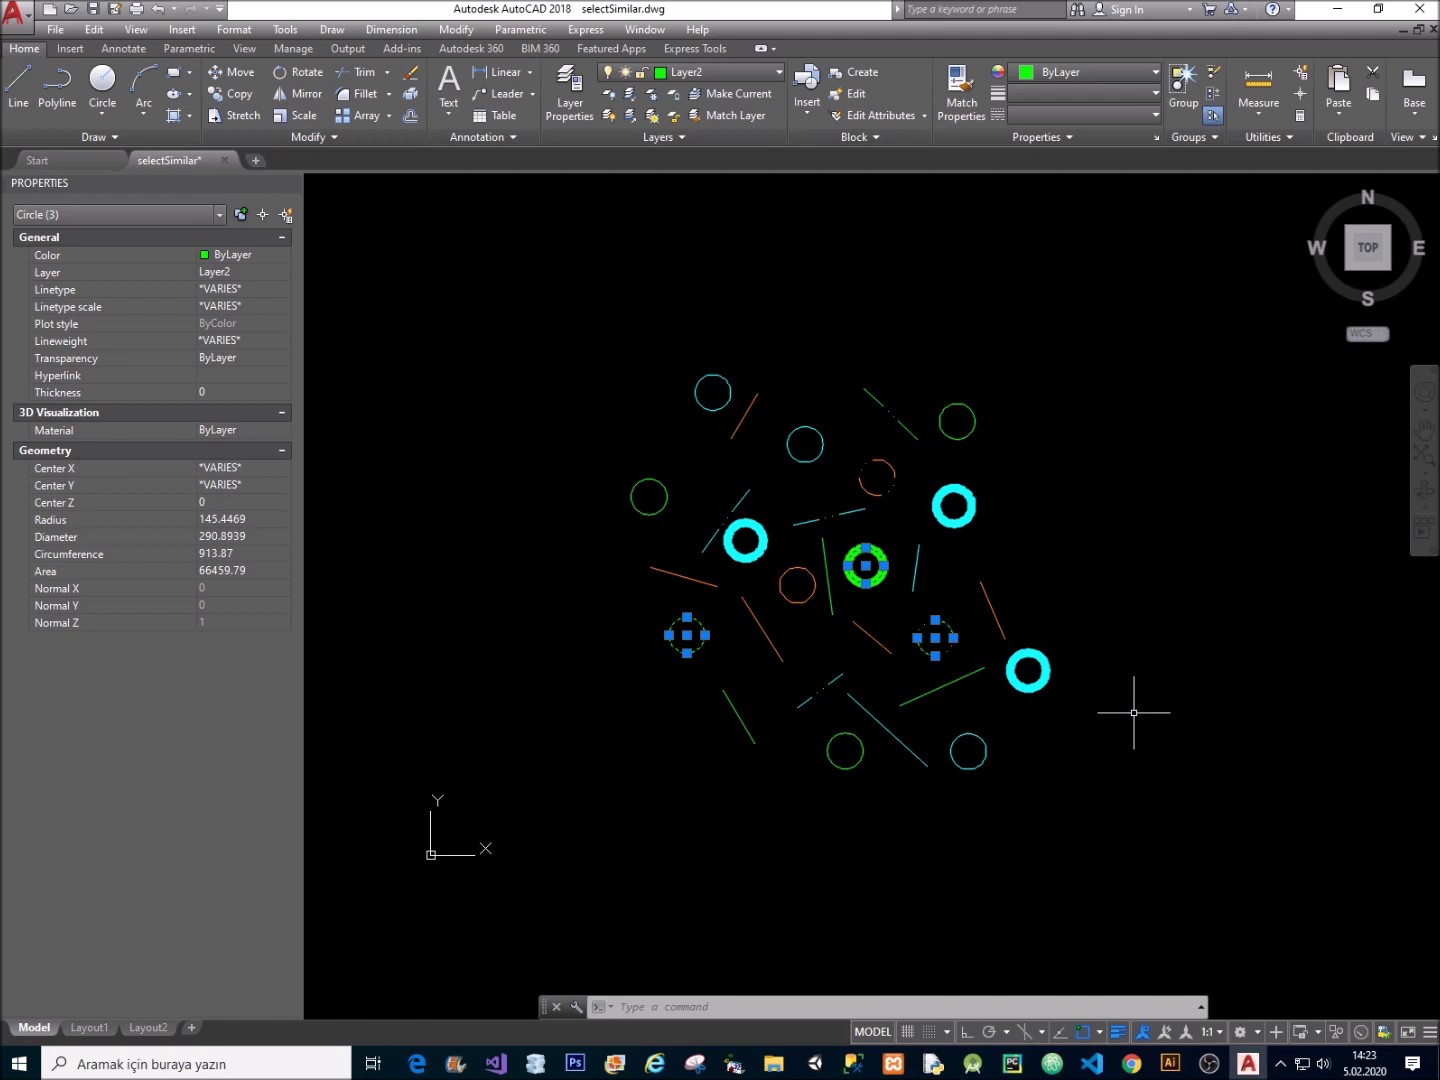
key("Escape")
Restart SELECTSIMILAR and bring up its Settings dialog.
type("sctsimilar")
key("Return")
type("se")
key("Return")
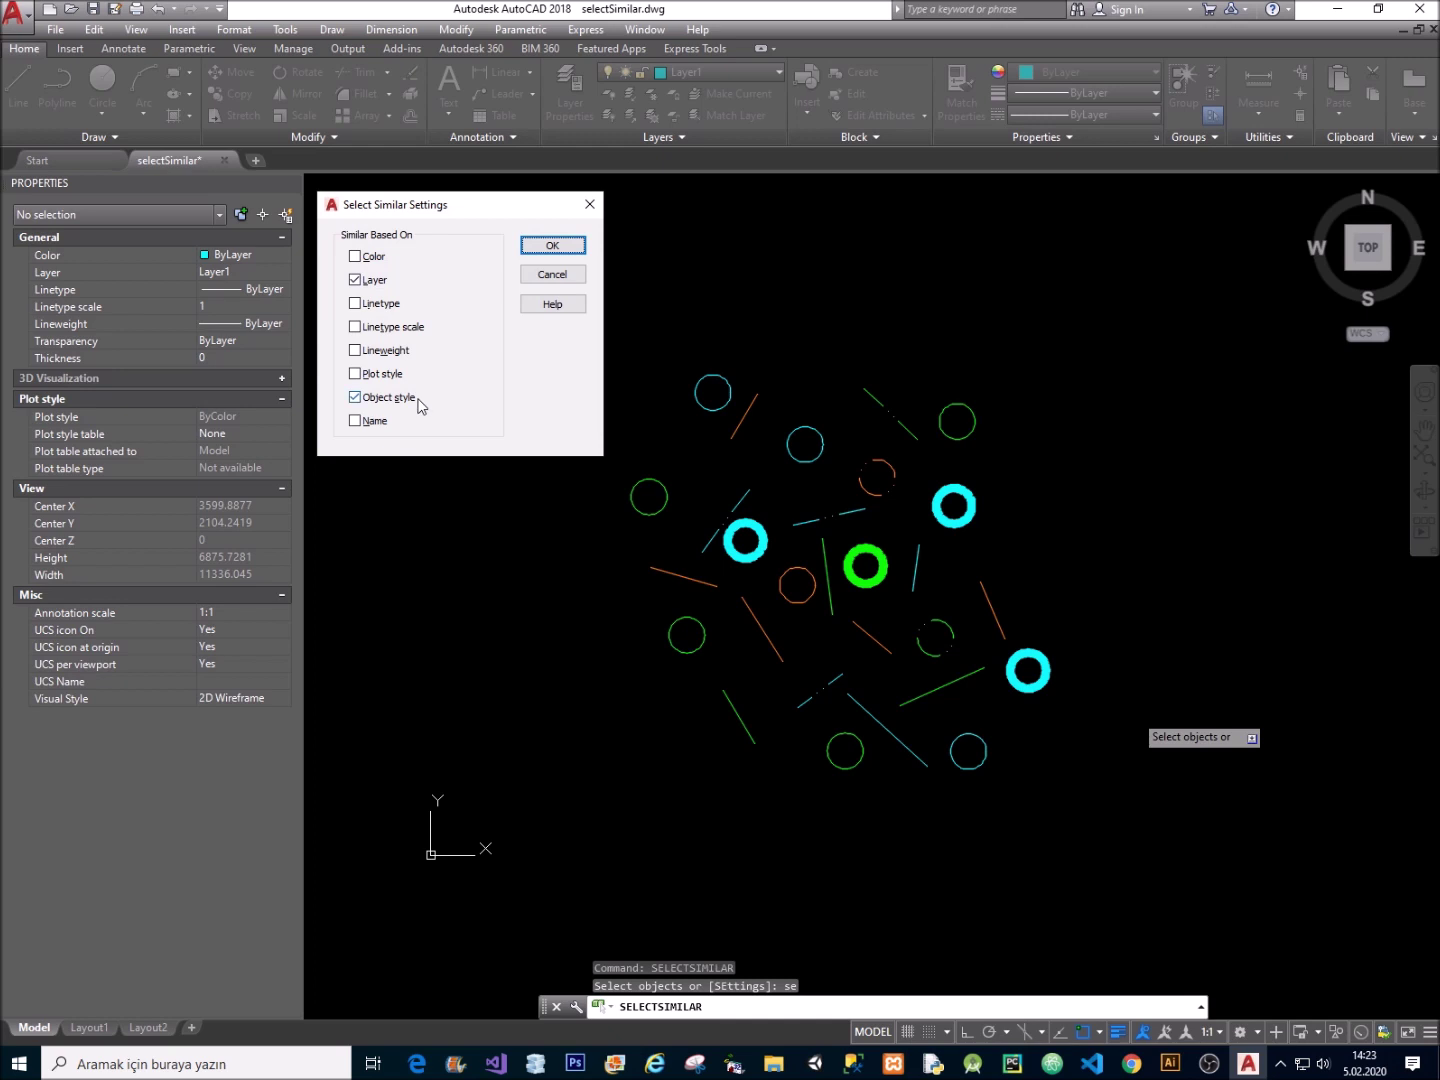
Add Lineweight to the Select Similar criteria and select the circles matching a green circle.
left_click(396, 354)
left_click(560, 247)
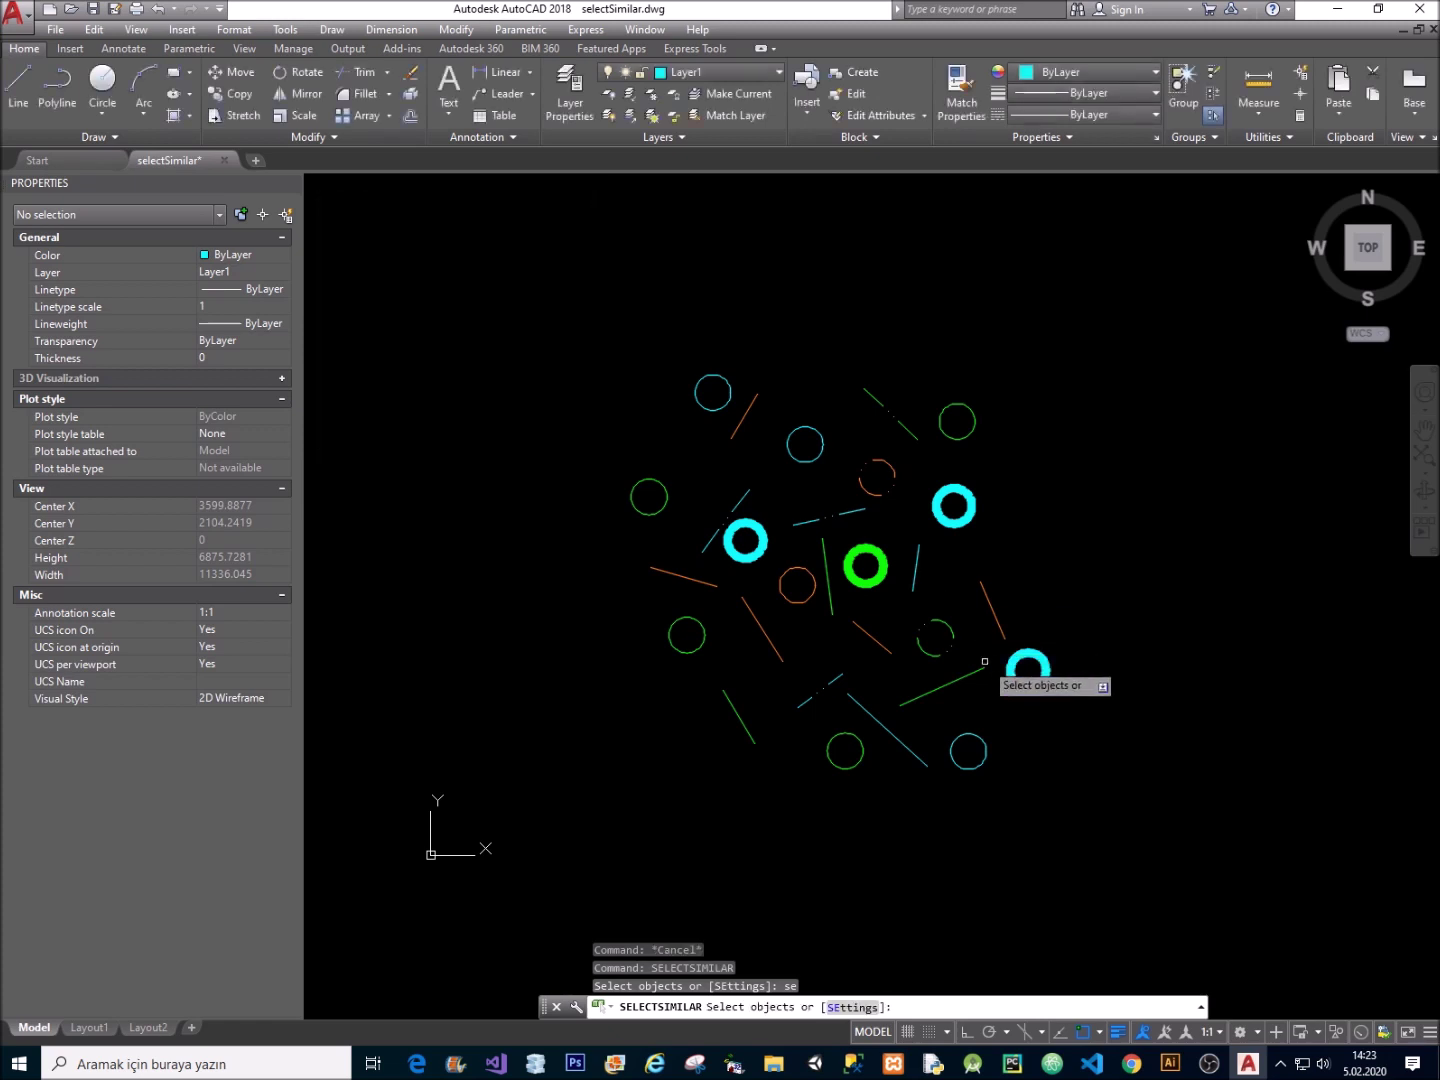
left_click(946, 617)
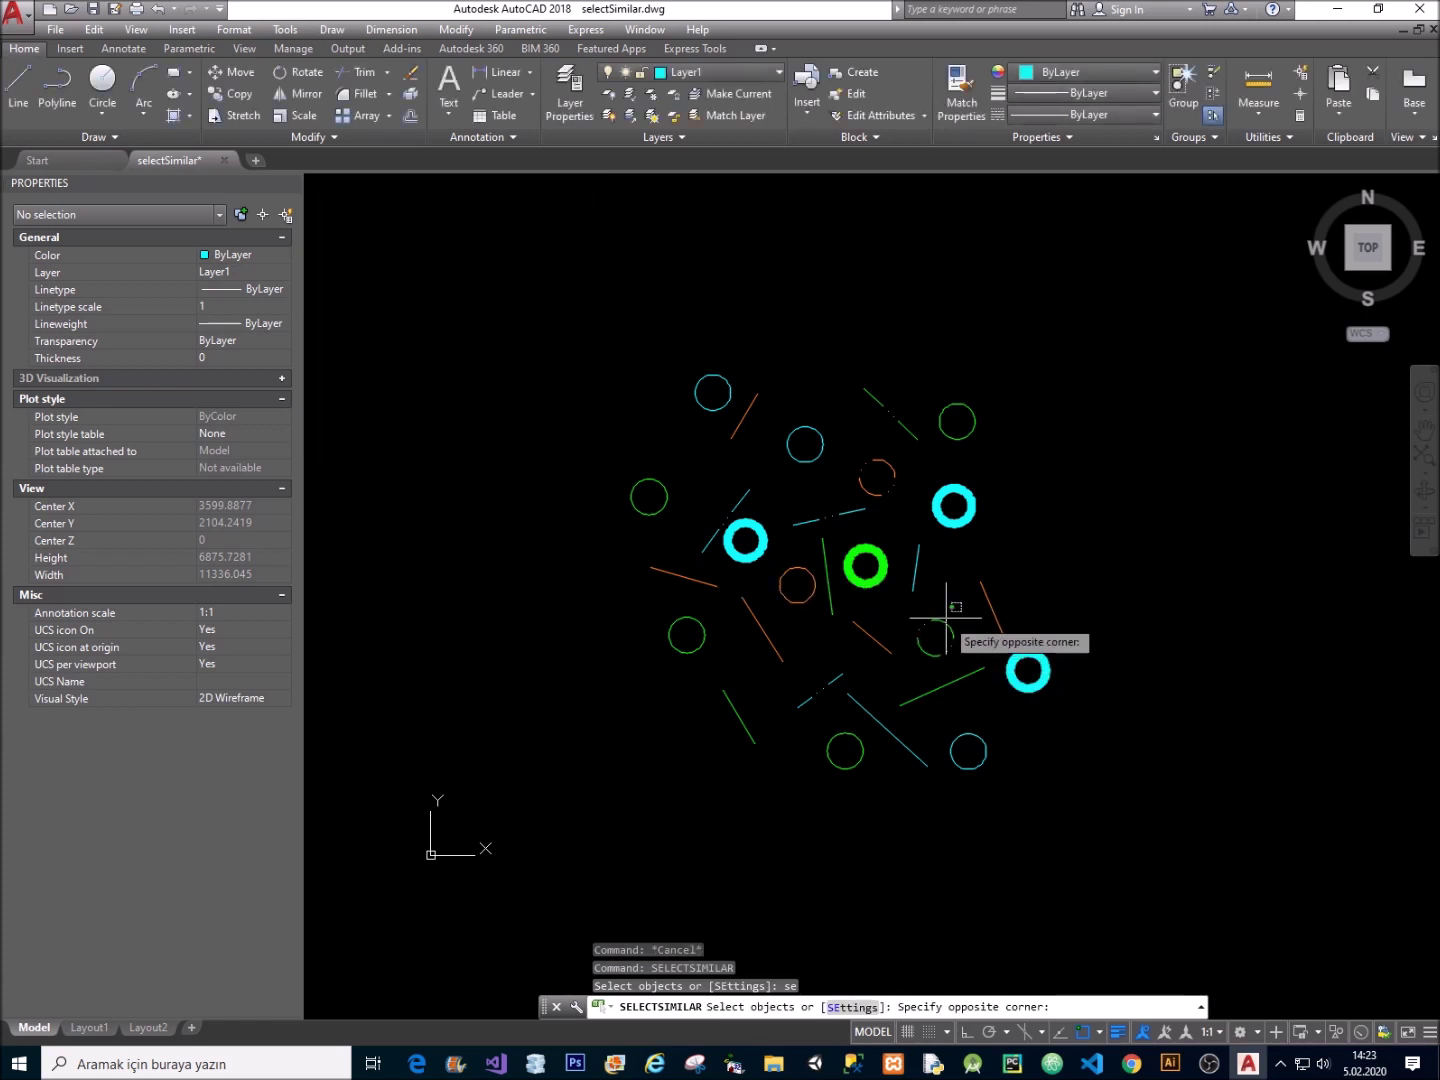
left_click(885, 625)
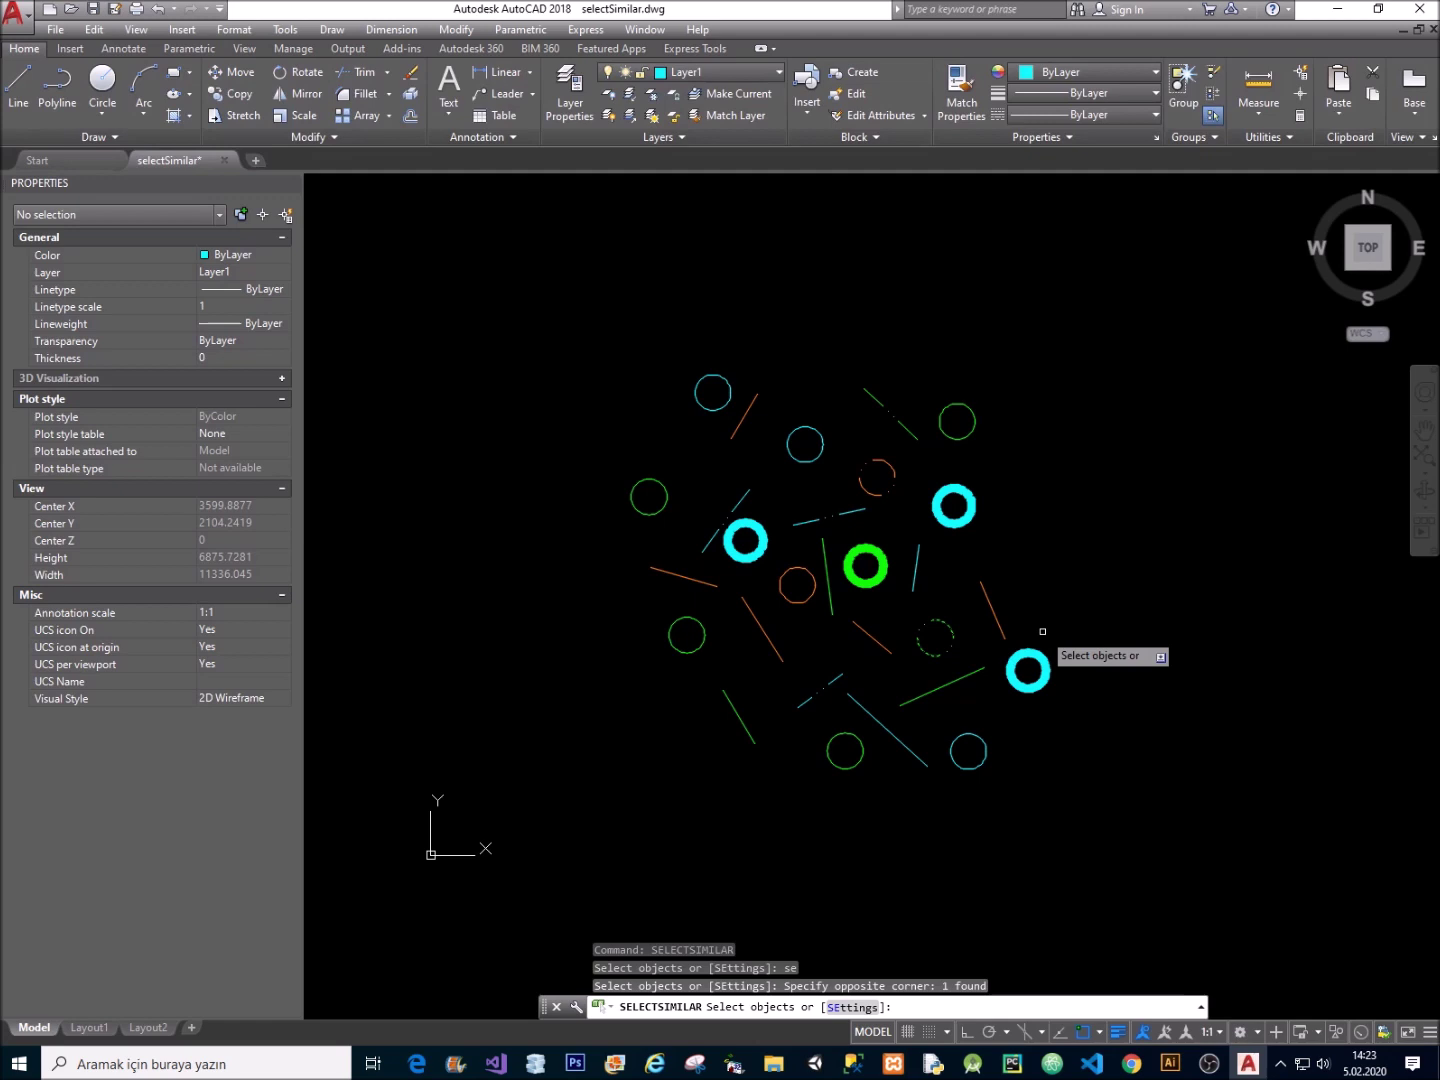
key("Return")
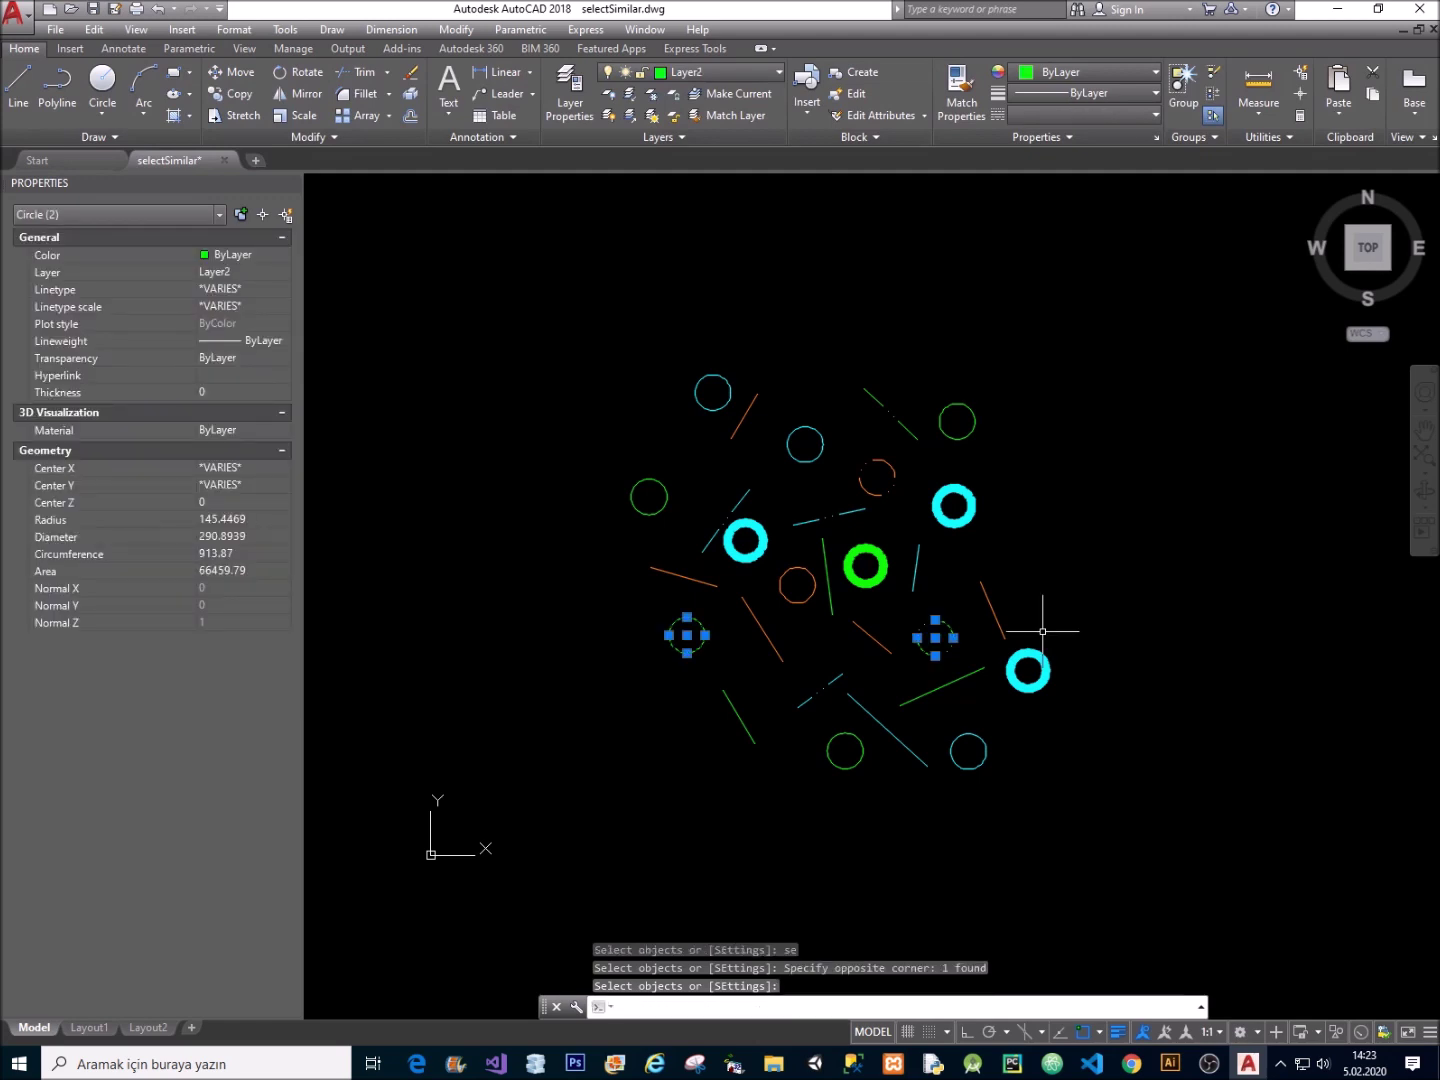
Inspect the Linetype and Lineweight dropdowns for the two thin green circles, then clear the selection.
left_click(1100, 95)
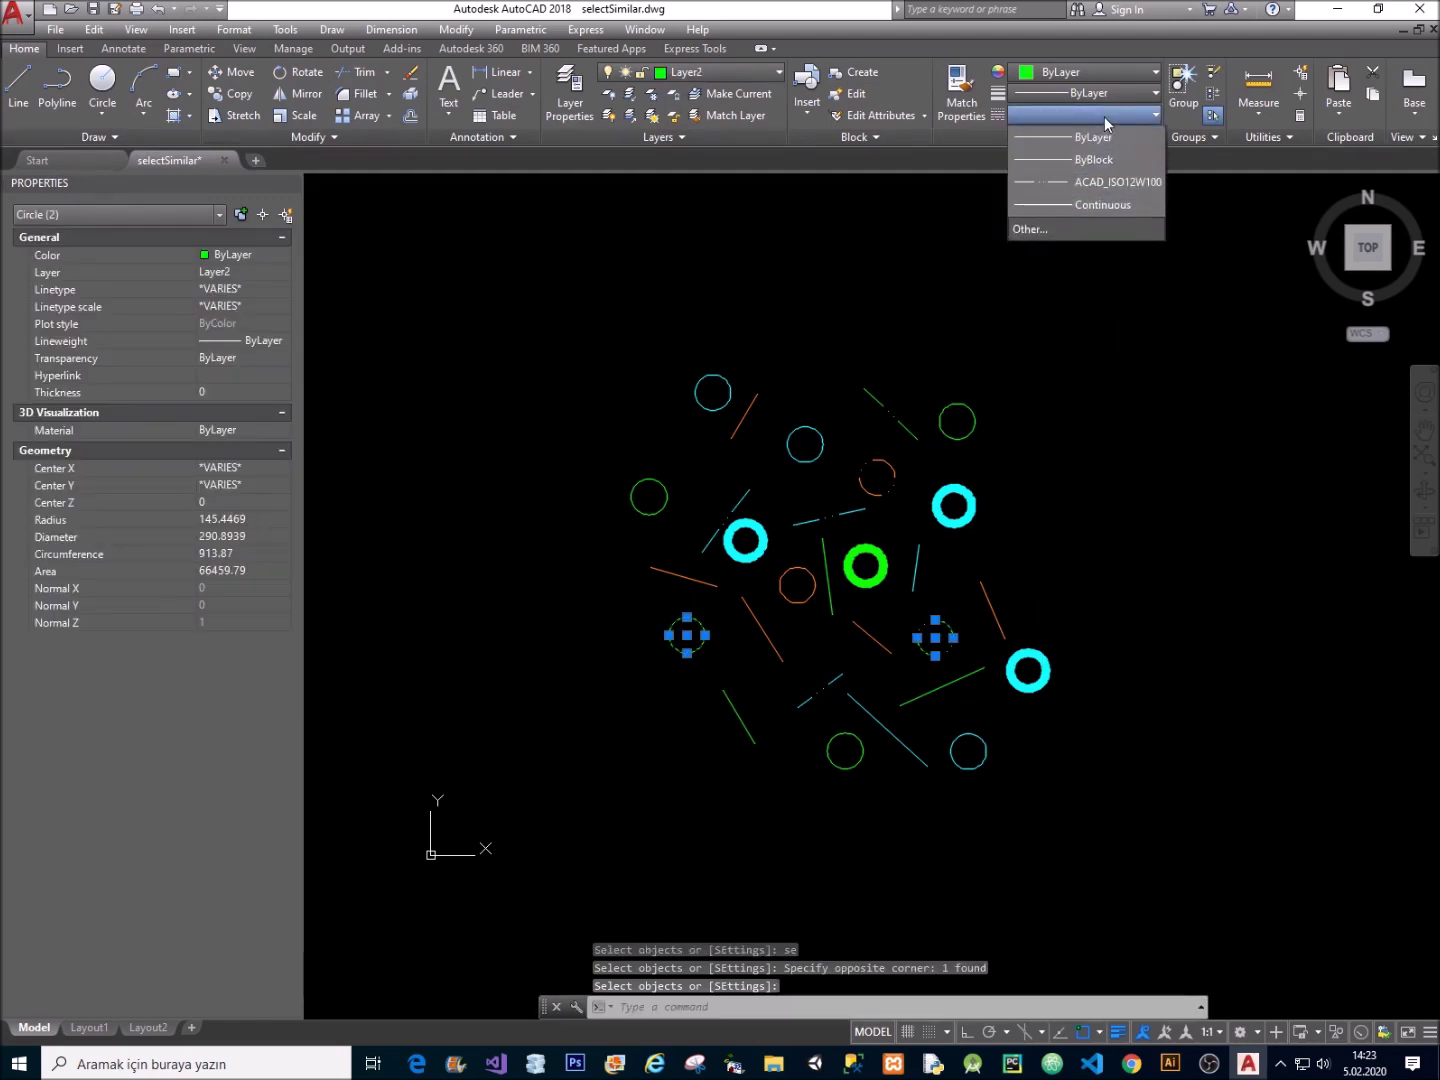
left_click(1096, 95)
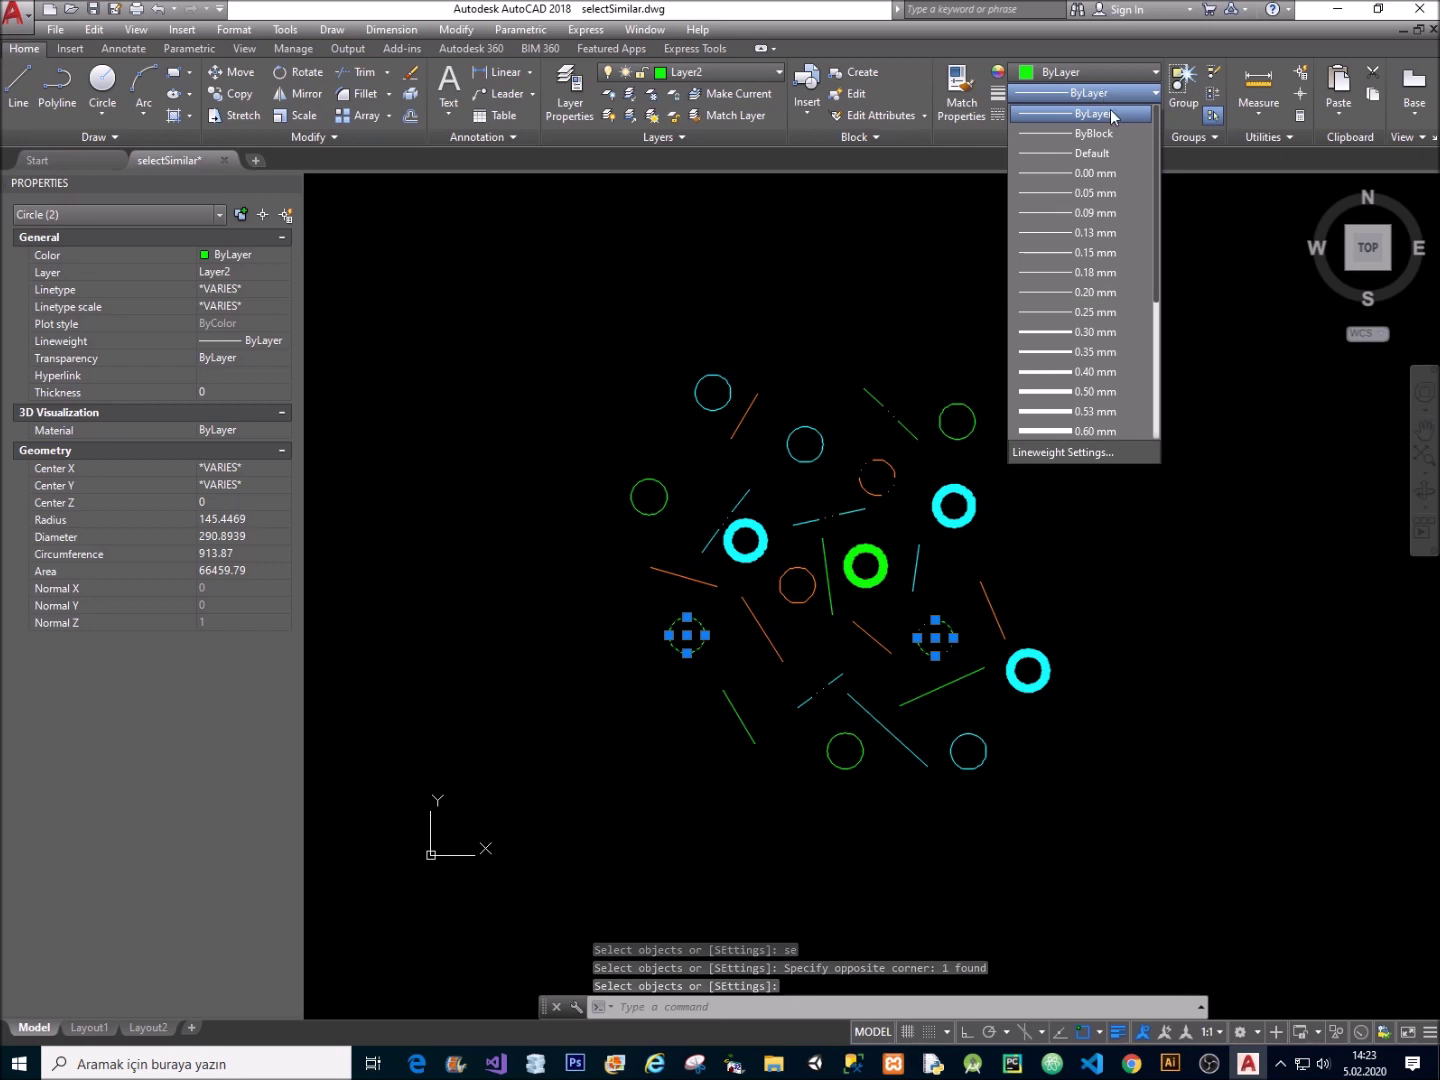
key("Escape")
key("Escape")
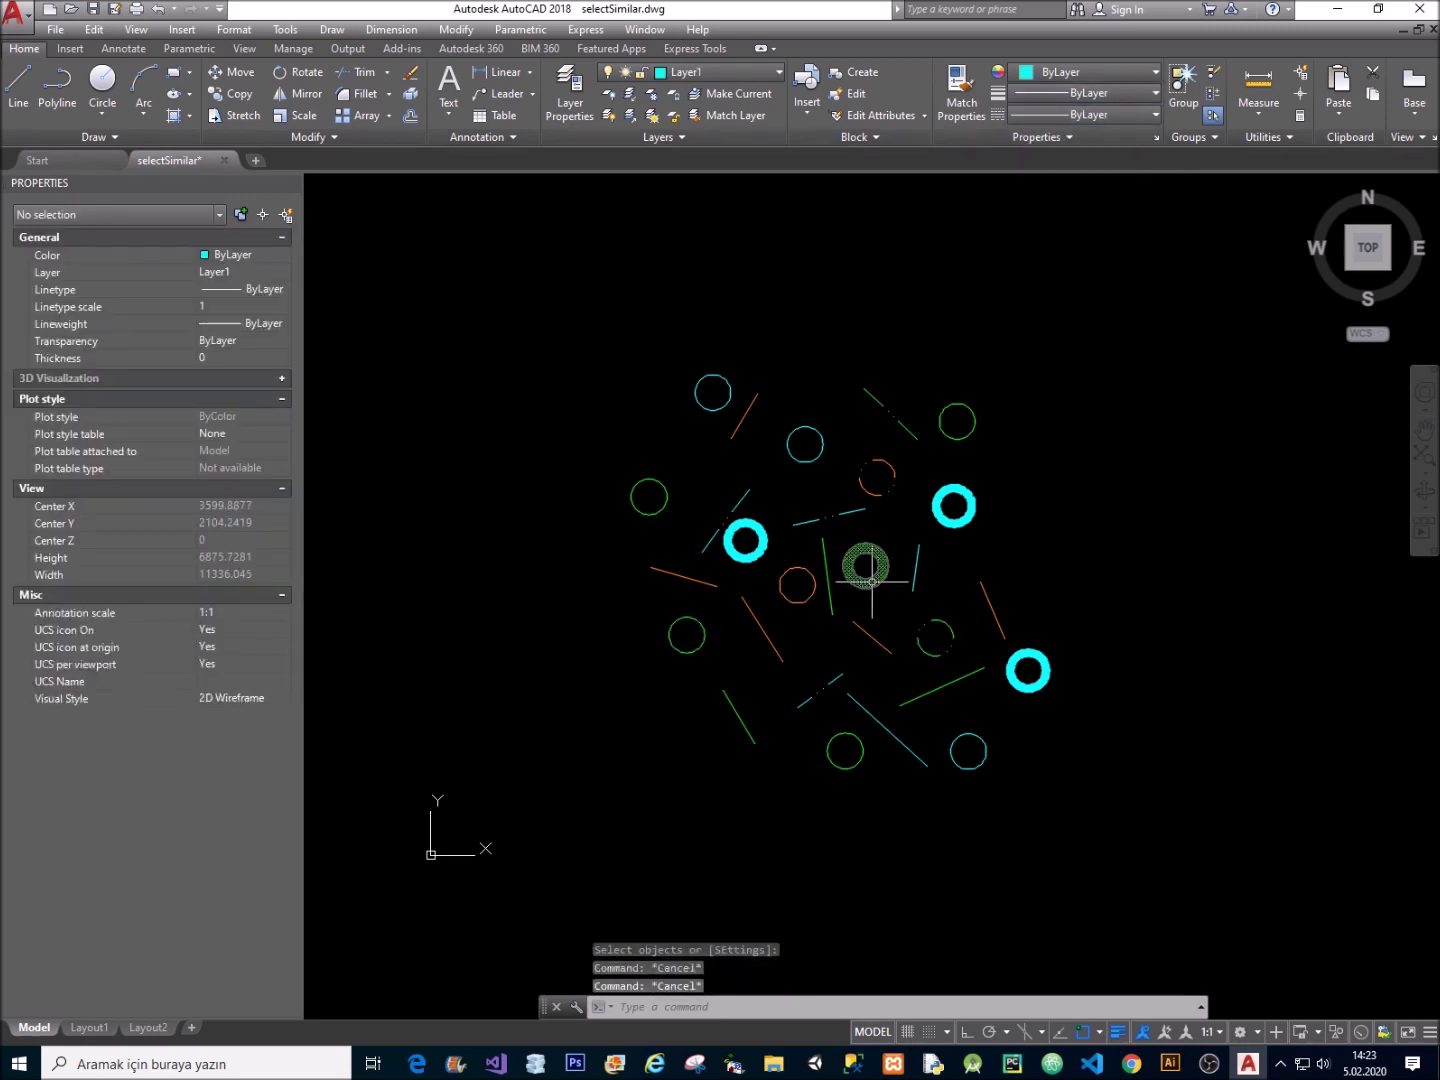
Run SELECTSIMILAR on the thick 0.90 mm green circle, selecting only that circle.
type("se")
key("Down")
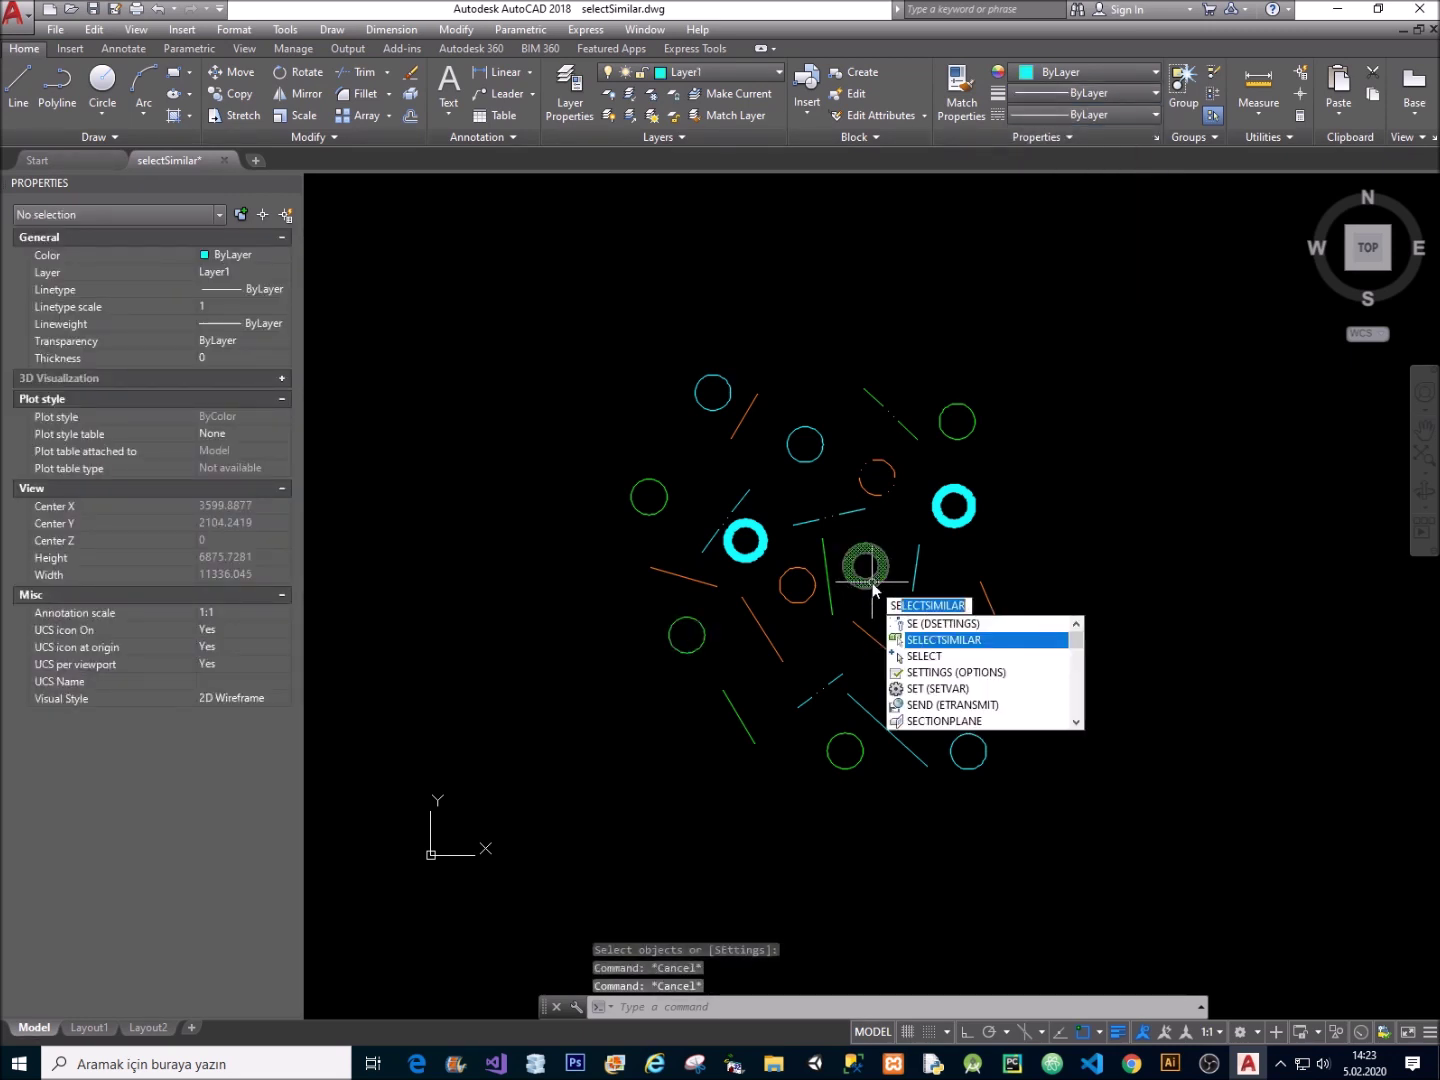
key("Return")
left_click(872, 580)
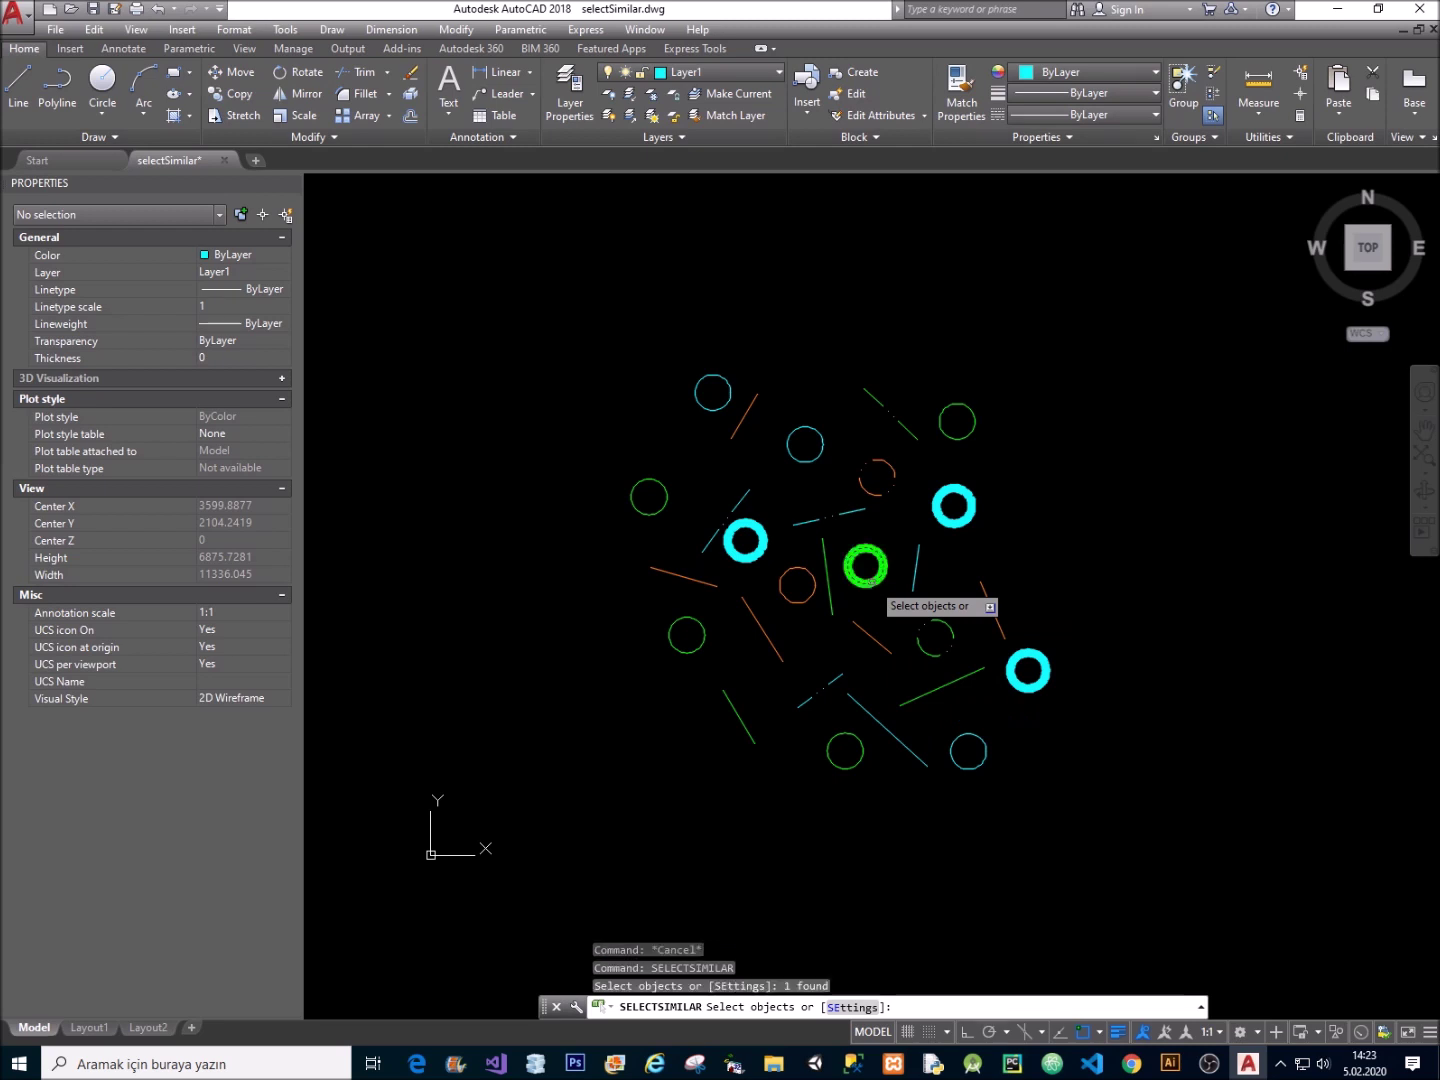
key("Return")
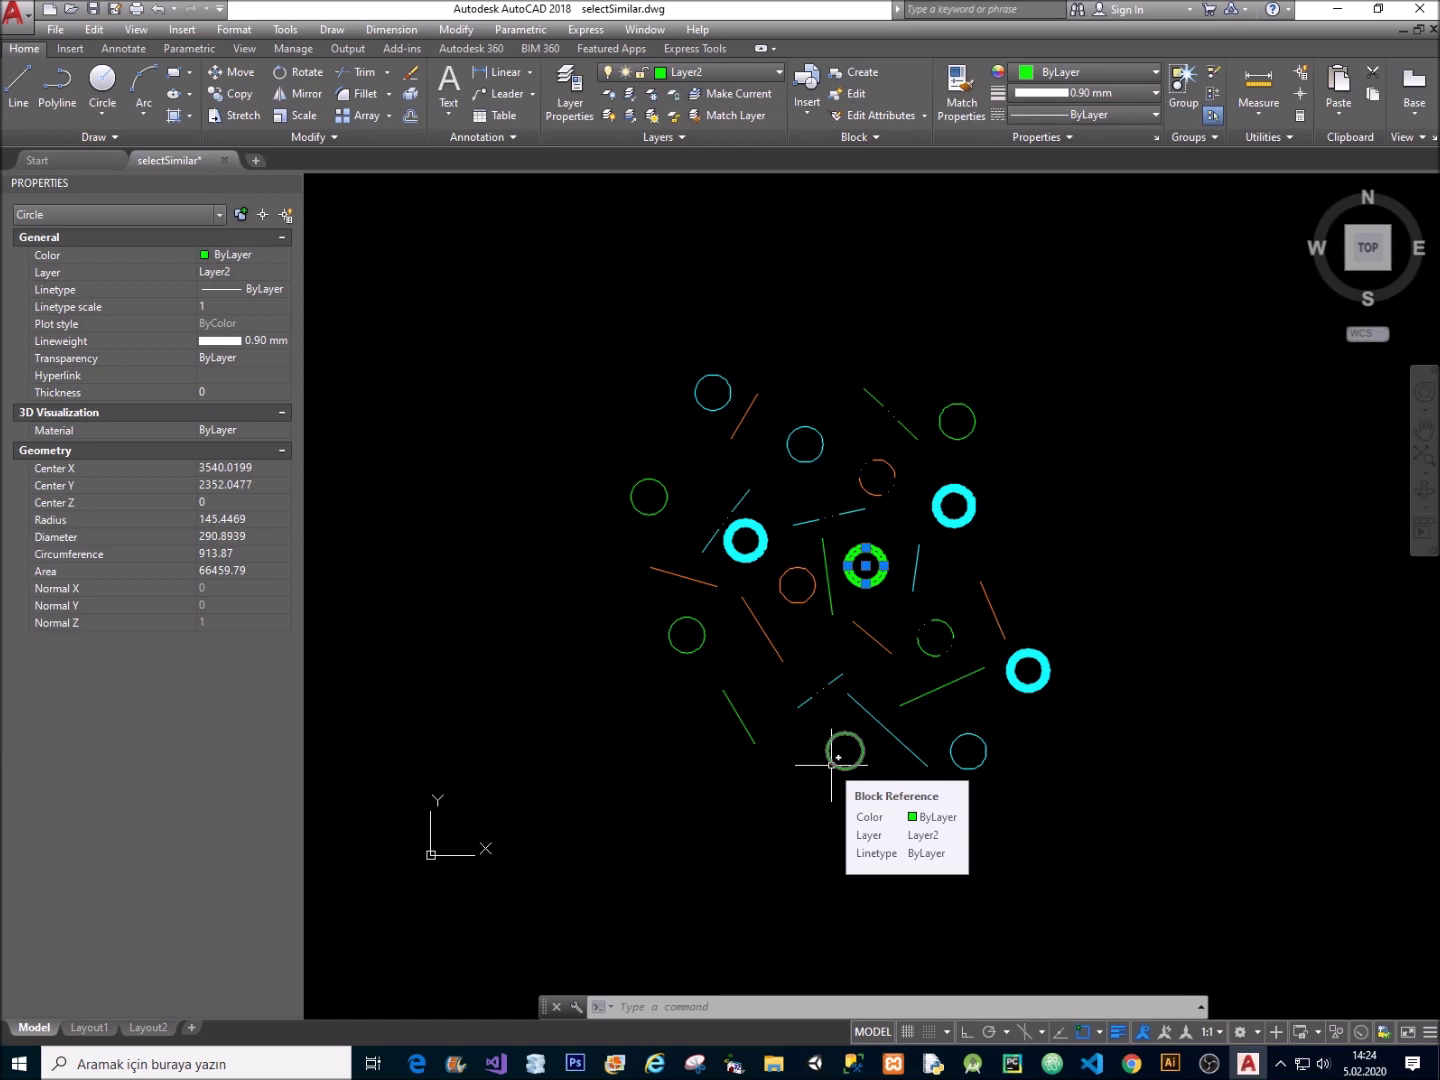
Clear the thick circle selection and start SELECTSIMILAR again.
key("Escape")
type("sct")
key("Return")
In Select Similar settings, drop Lineweight and Object style and add Name, leaving Layer and Name.
type("se")
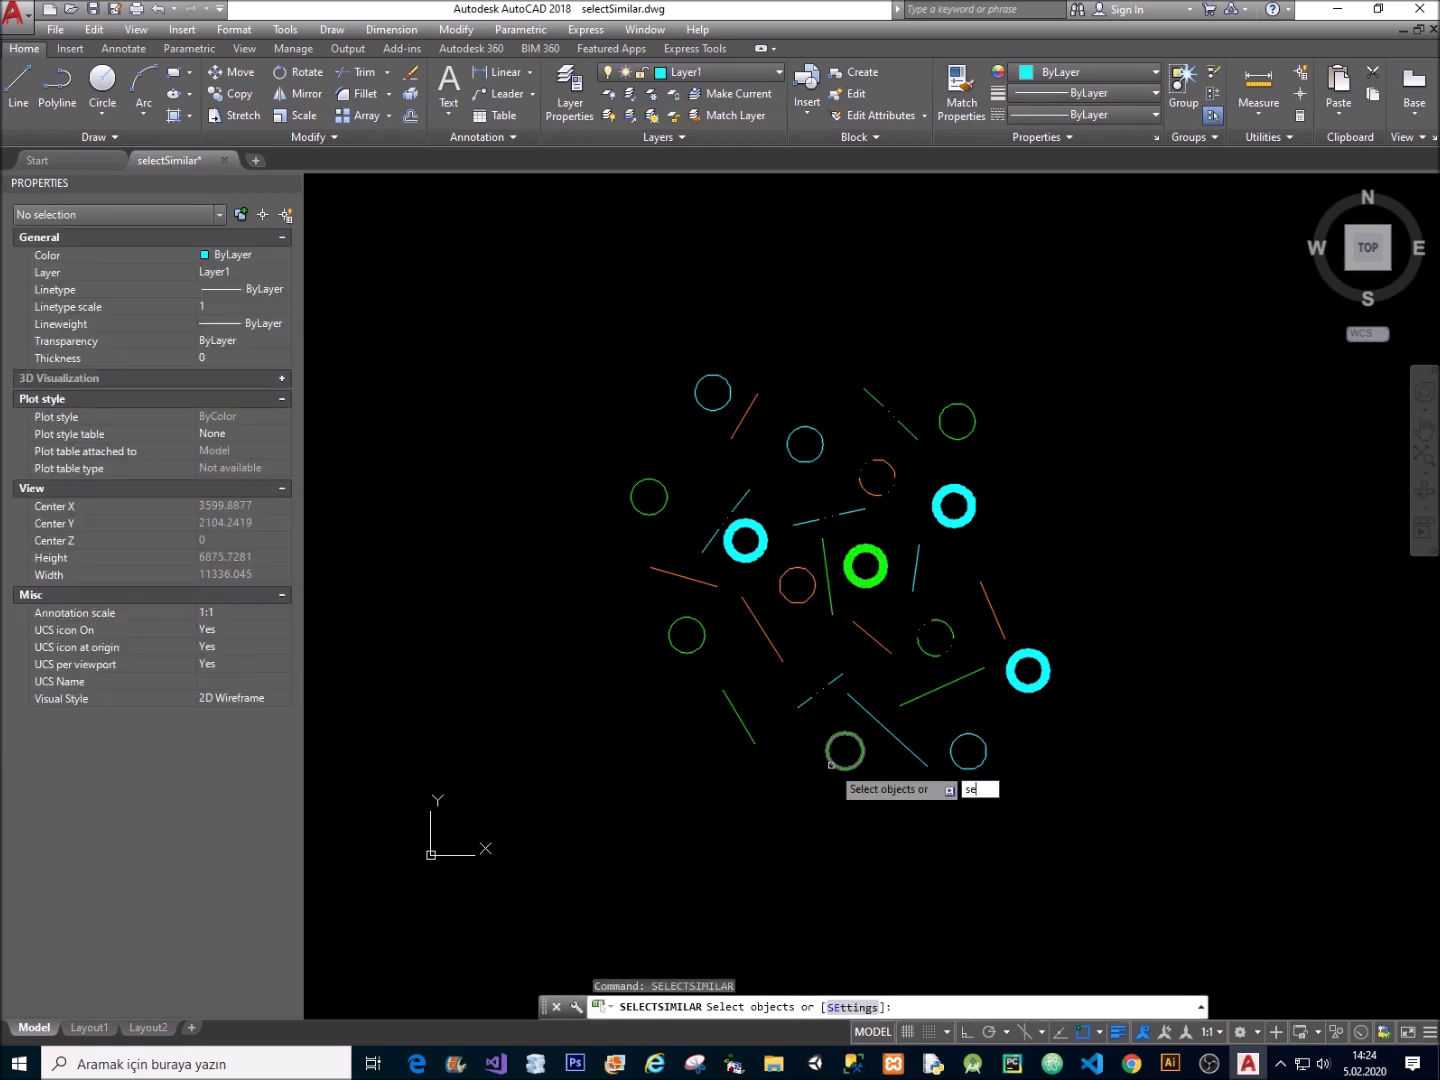
key("Return")
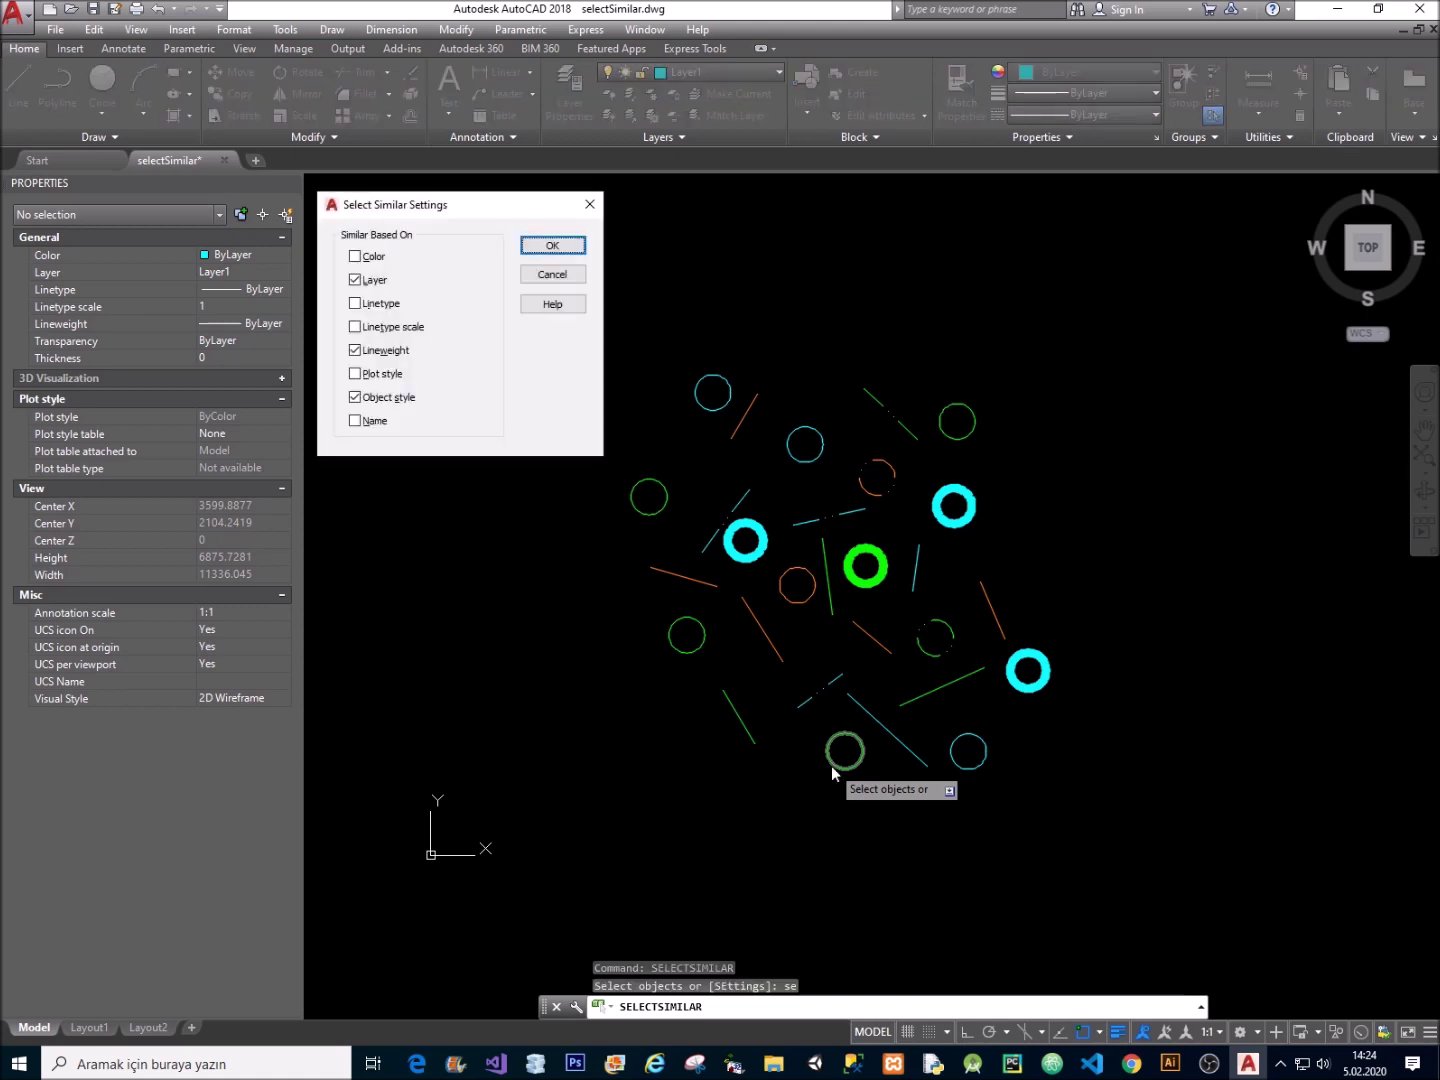
left_click(415, 351)
left_click(370, 422)
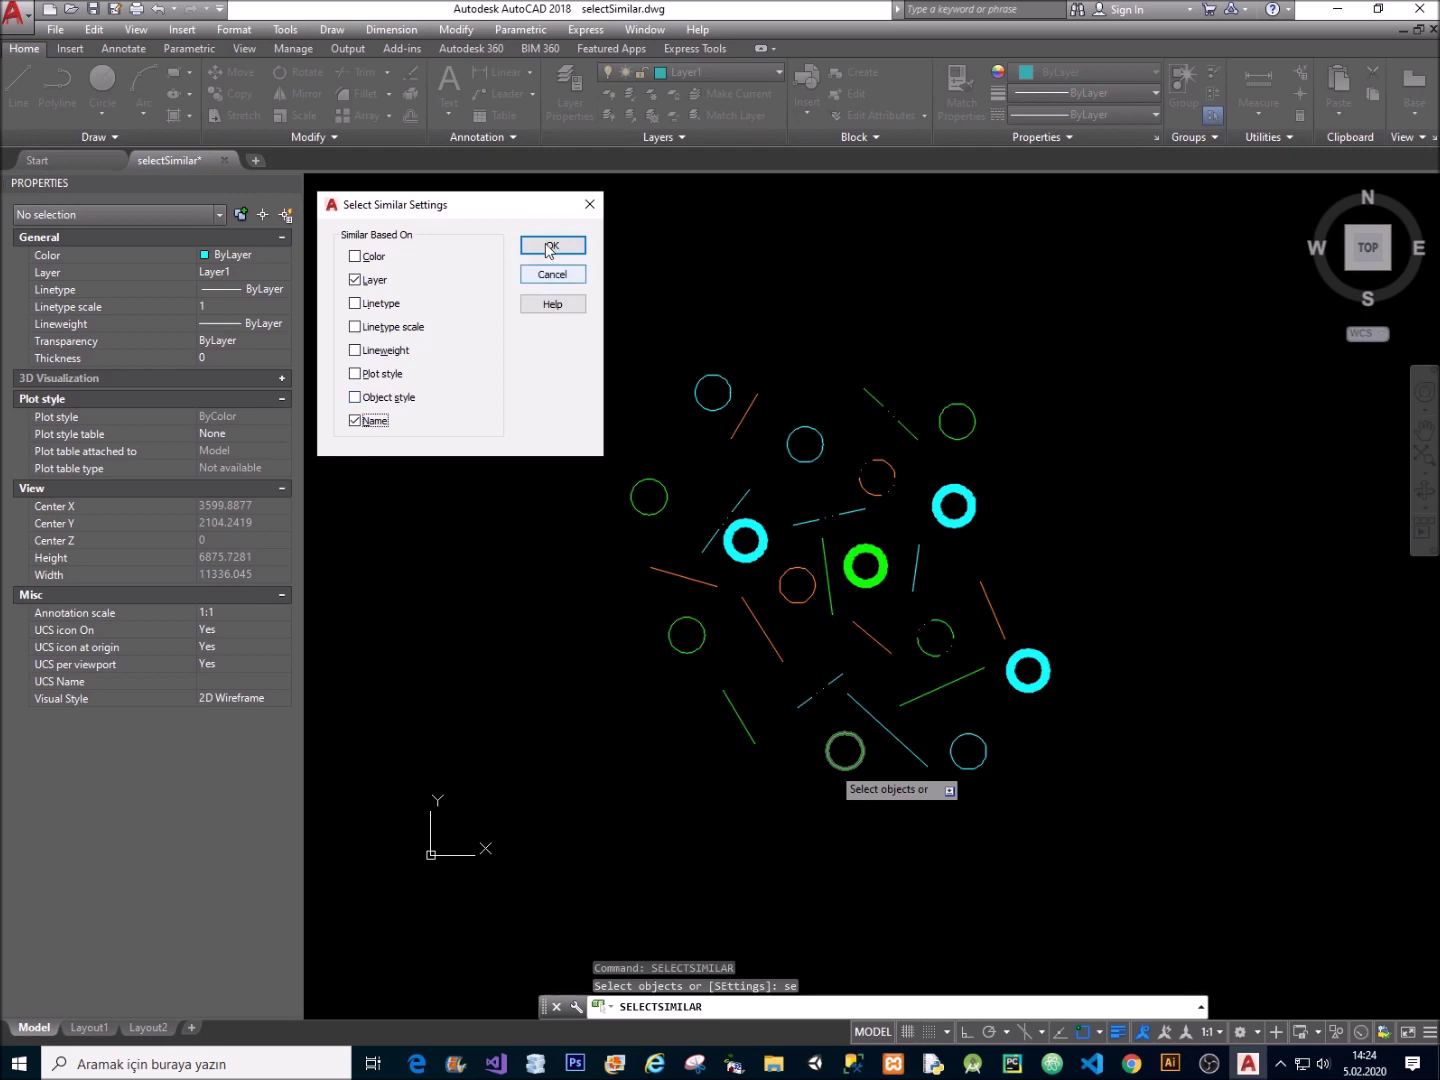
left_click(548, 249)
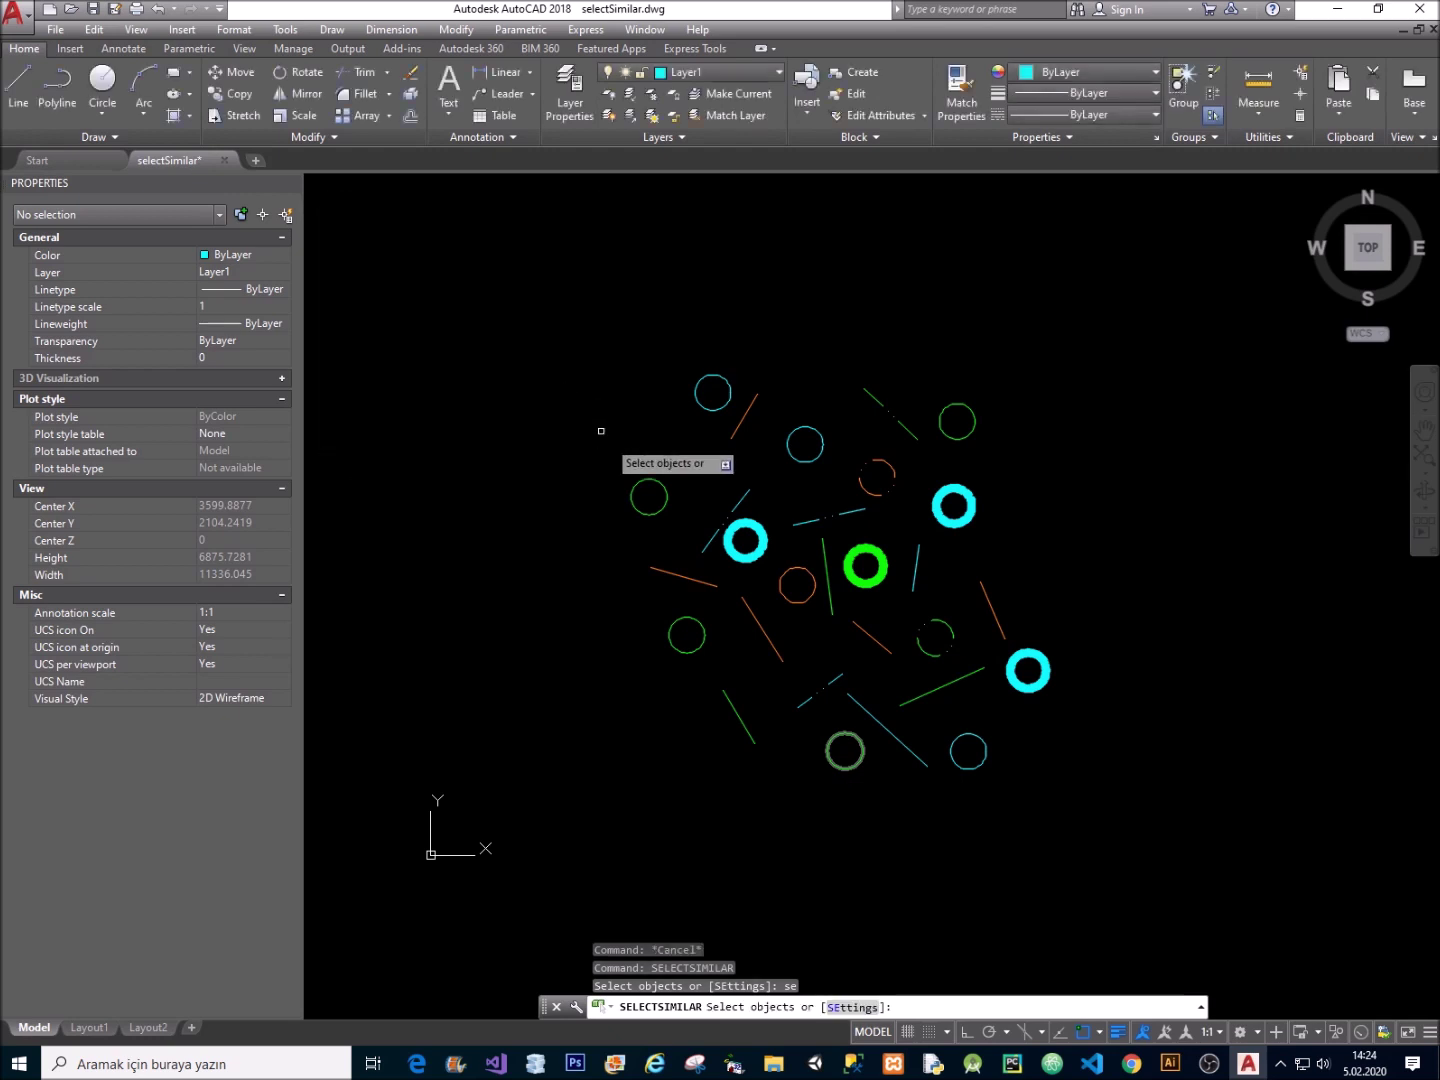
Select the three block1 references matching a picked block1, add the top-left block, then clear the selection.
left_click(636, 484)
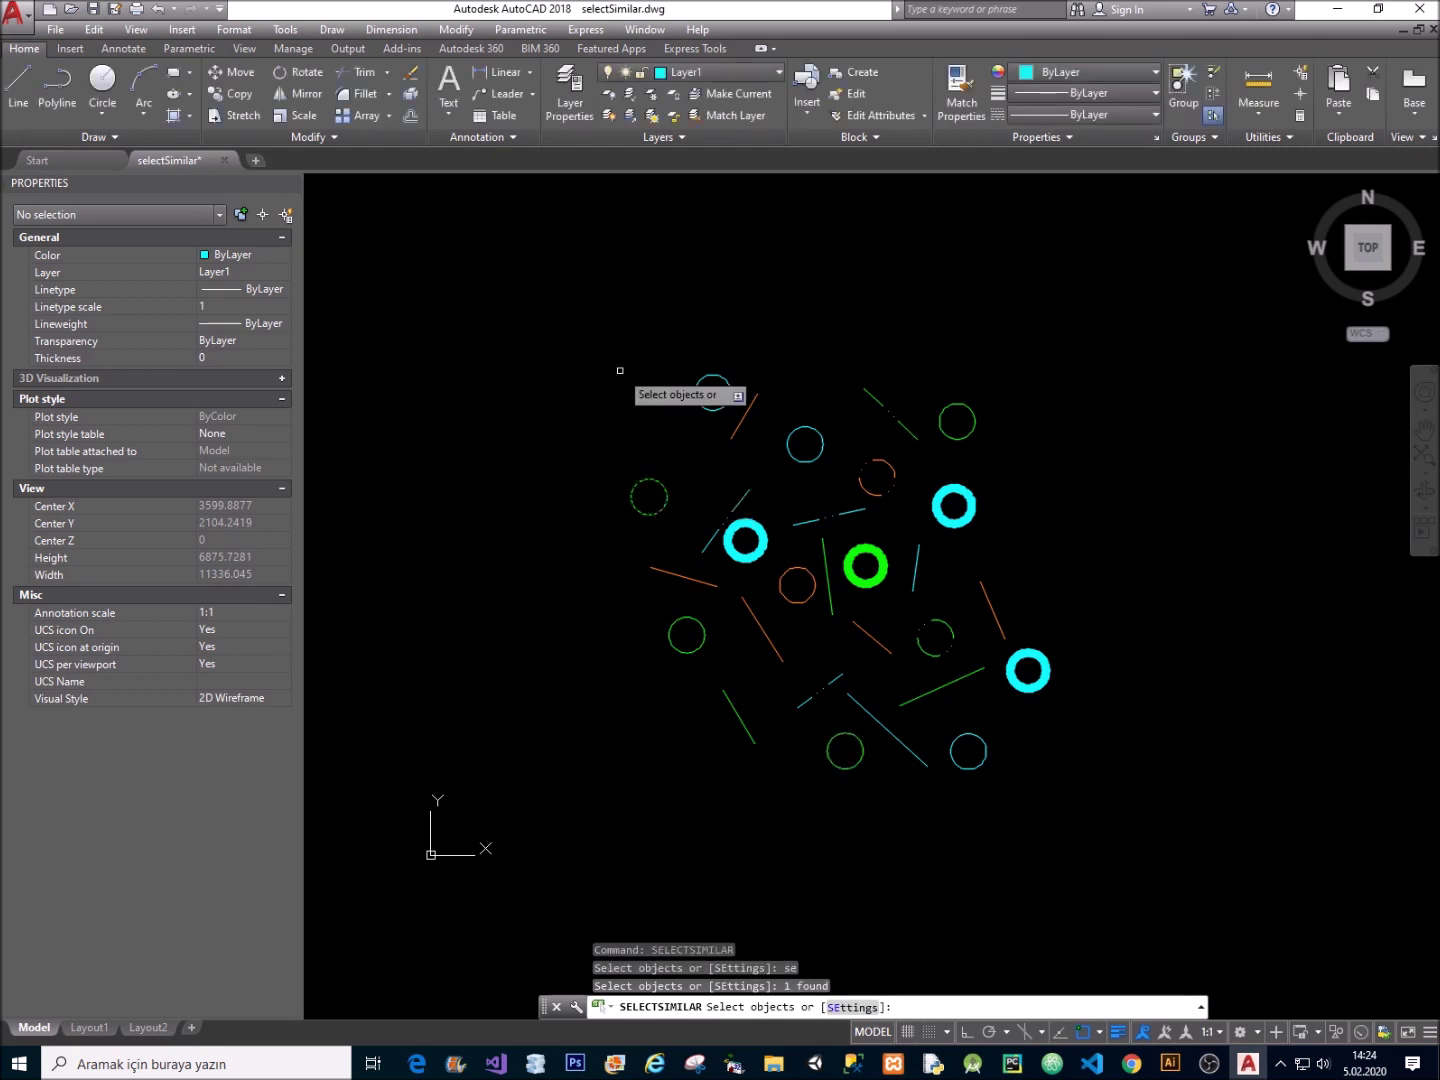
key("Return")
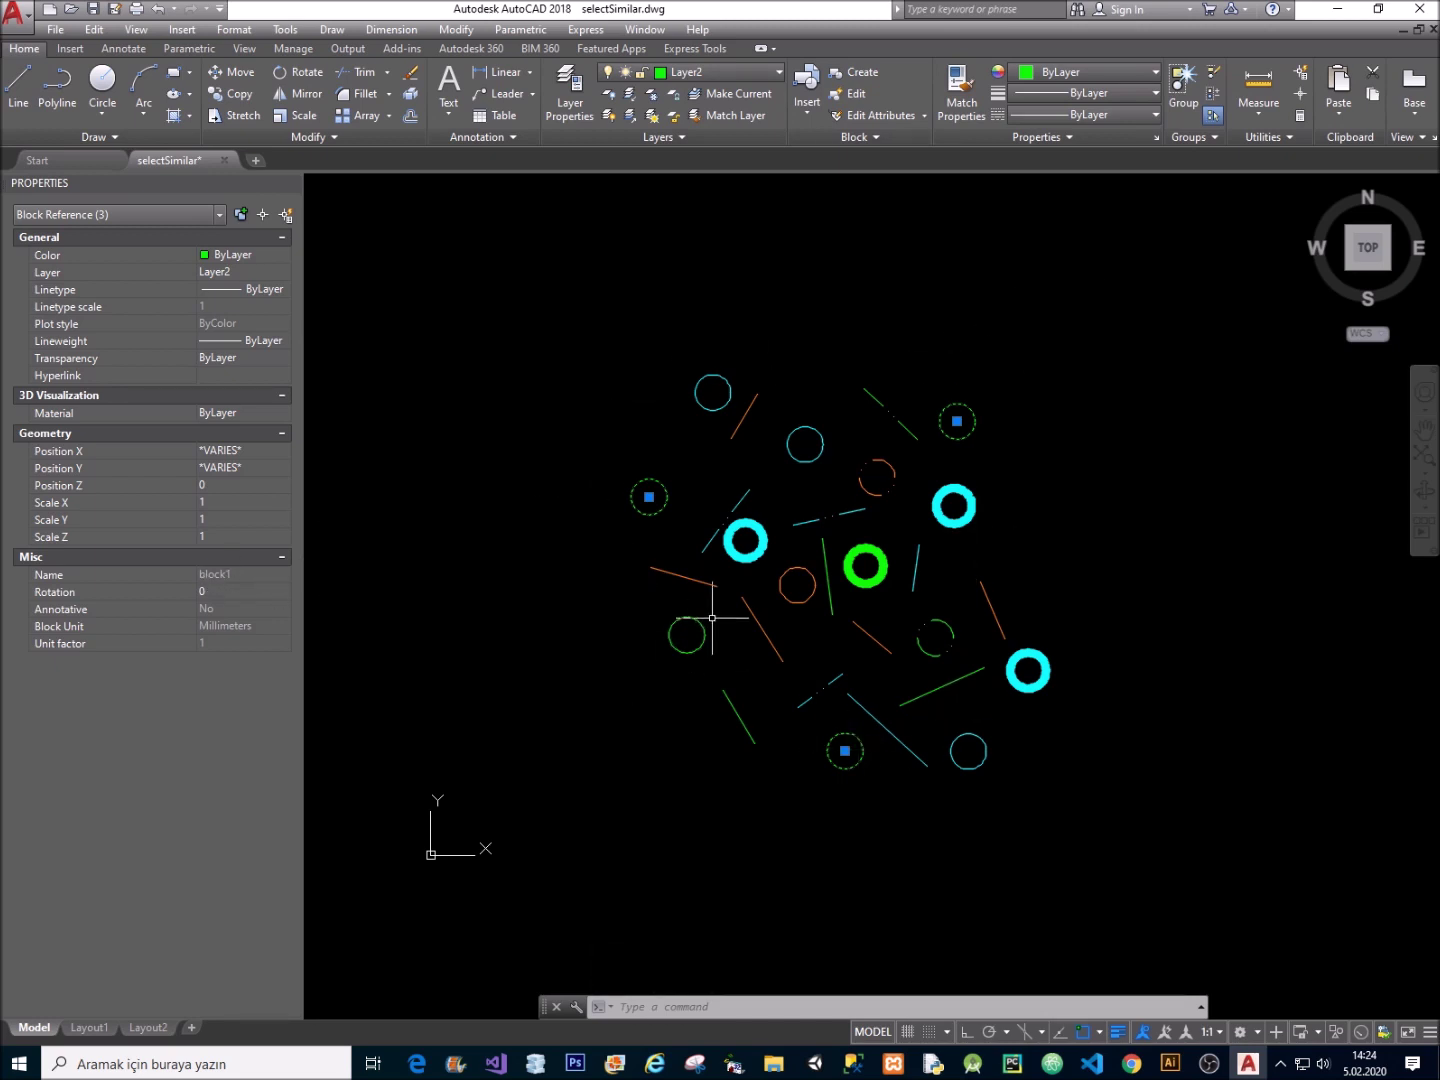
left_click(720, 438)
left_click(712, 393)
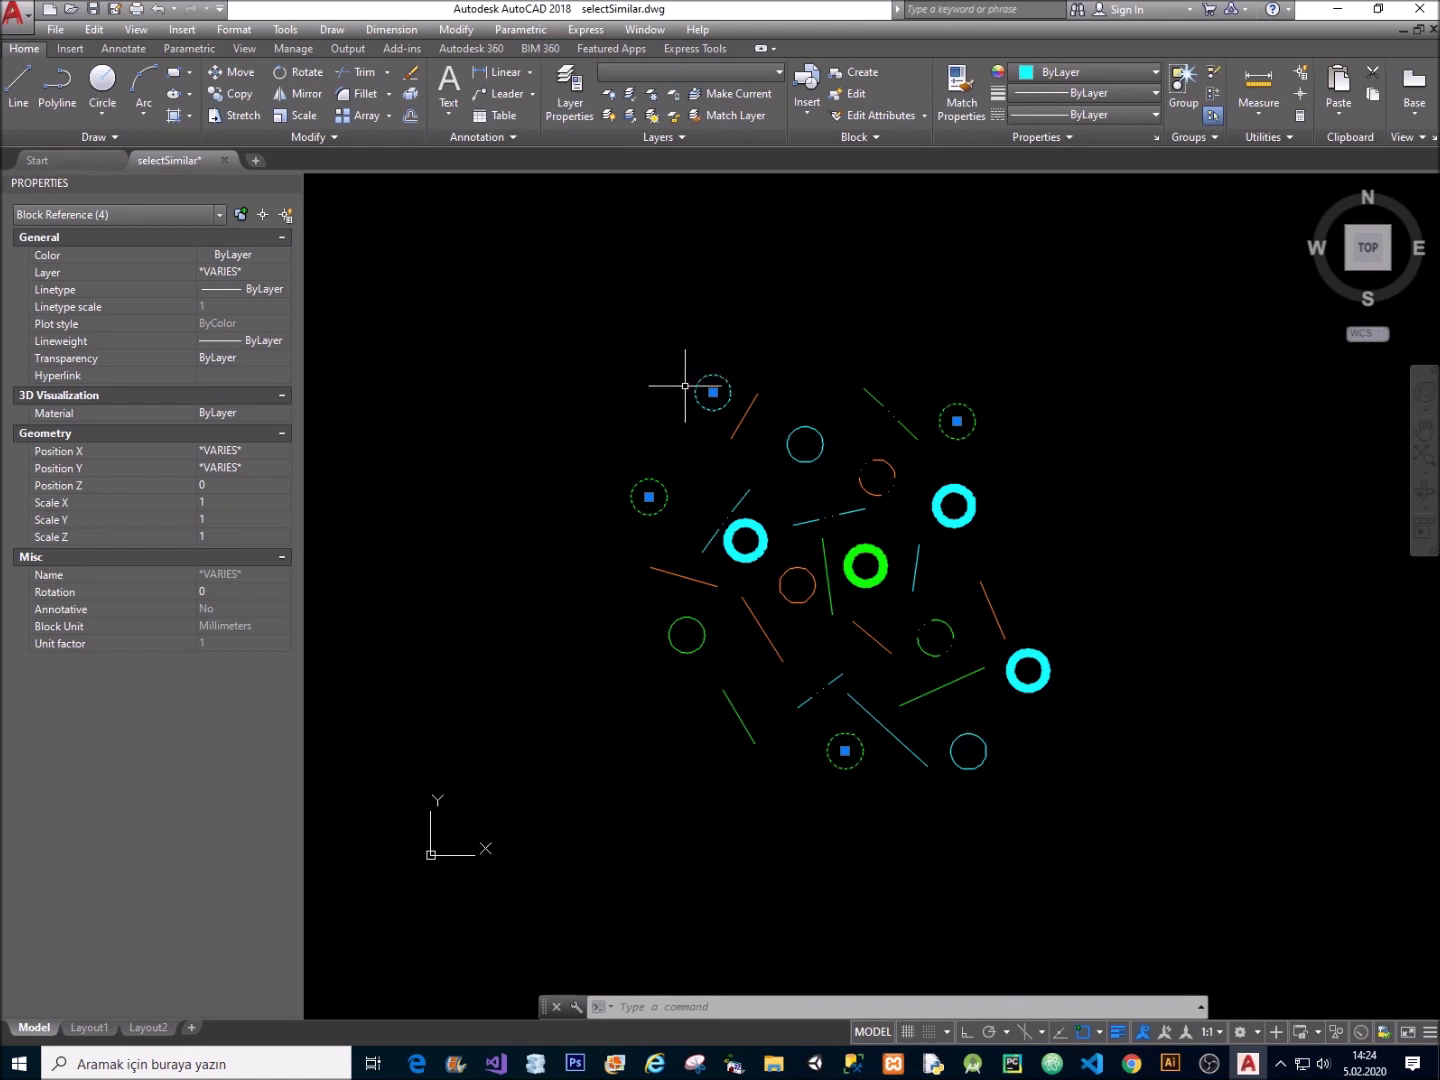
key("Escape")
type("SELECTSIMILAR")
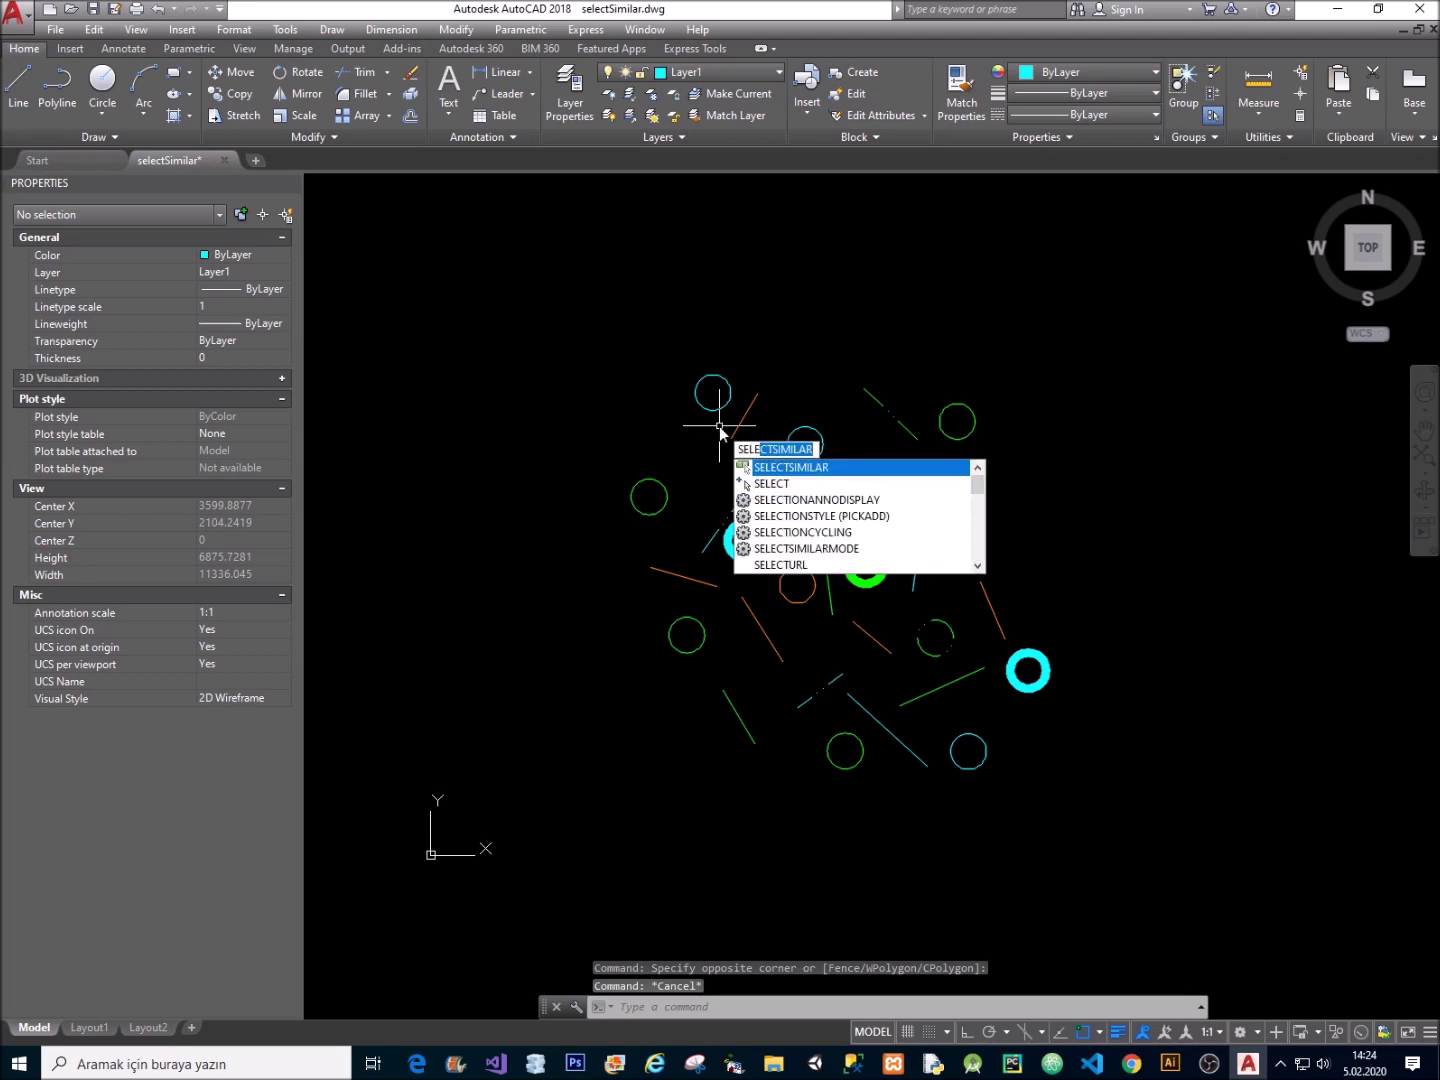
Select the two blok2 references similar to the top-left block, clear them, and rerun SELECTSIMILAR.
key("Return")
left_click(739, 407)
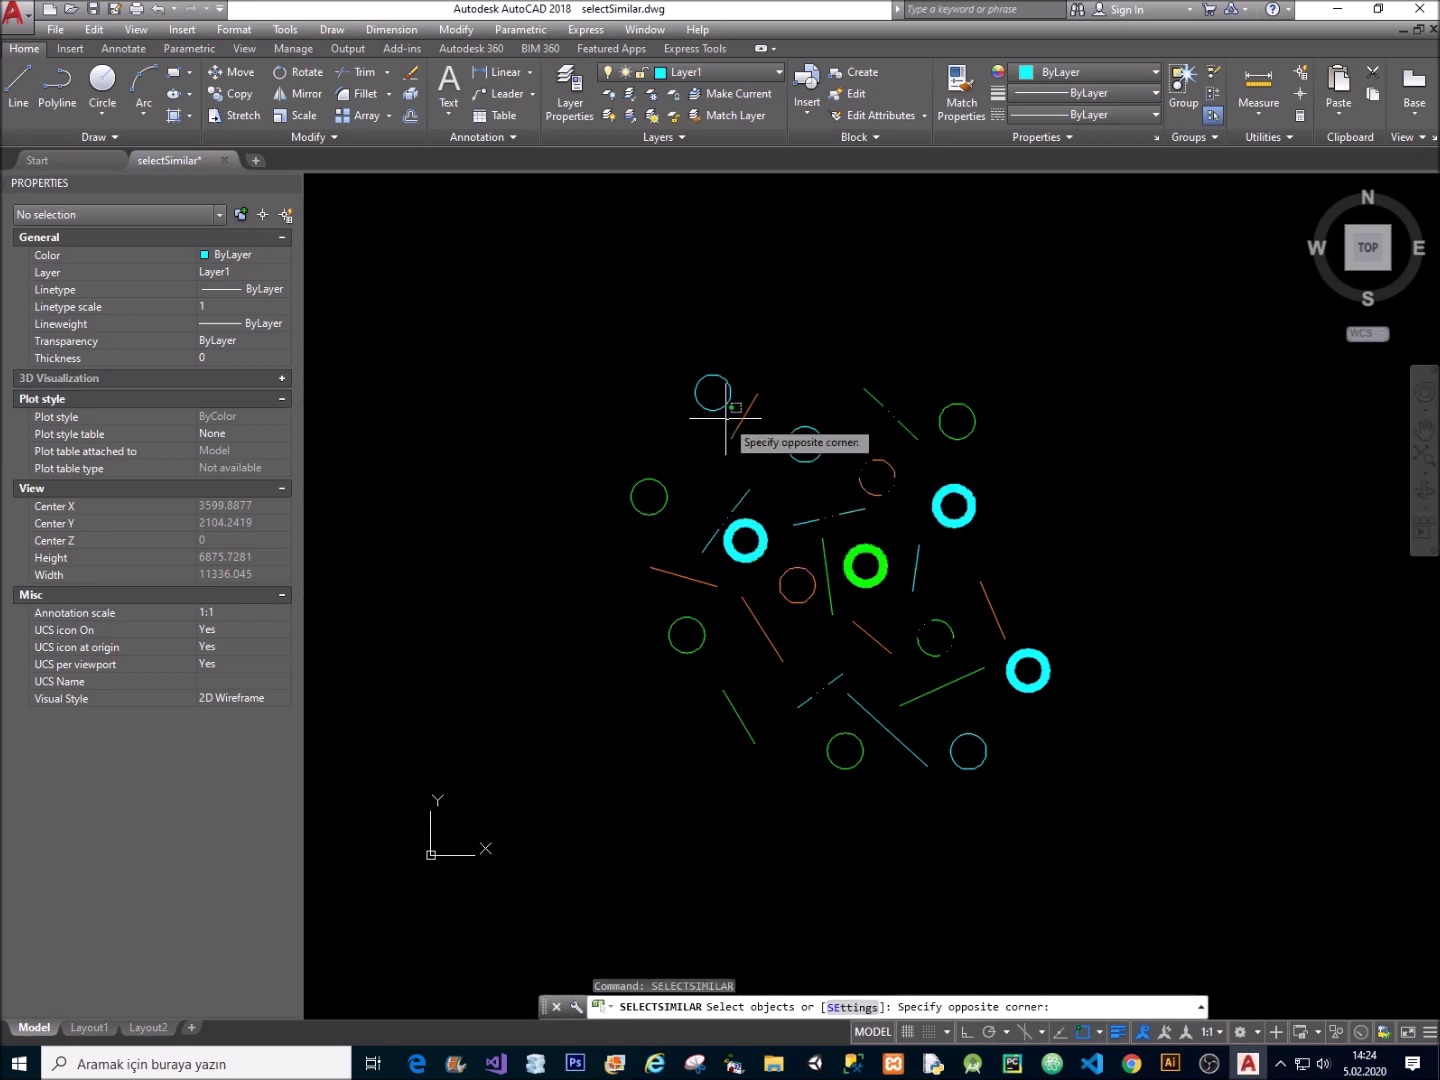
key("Return")
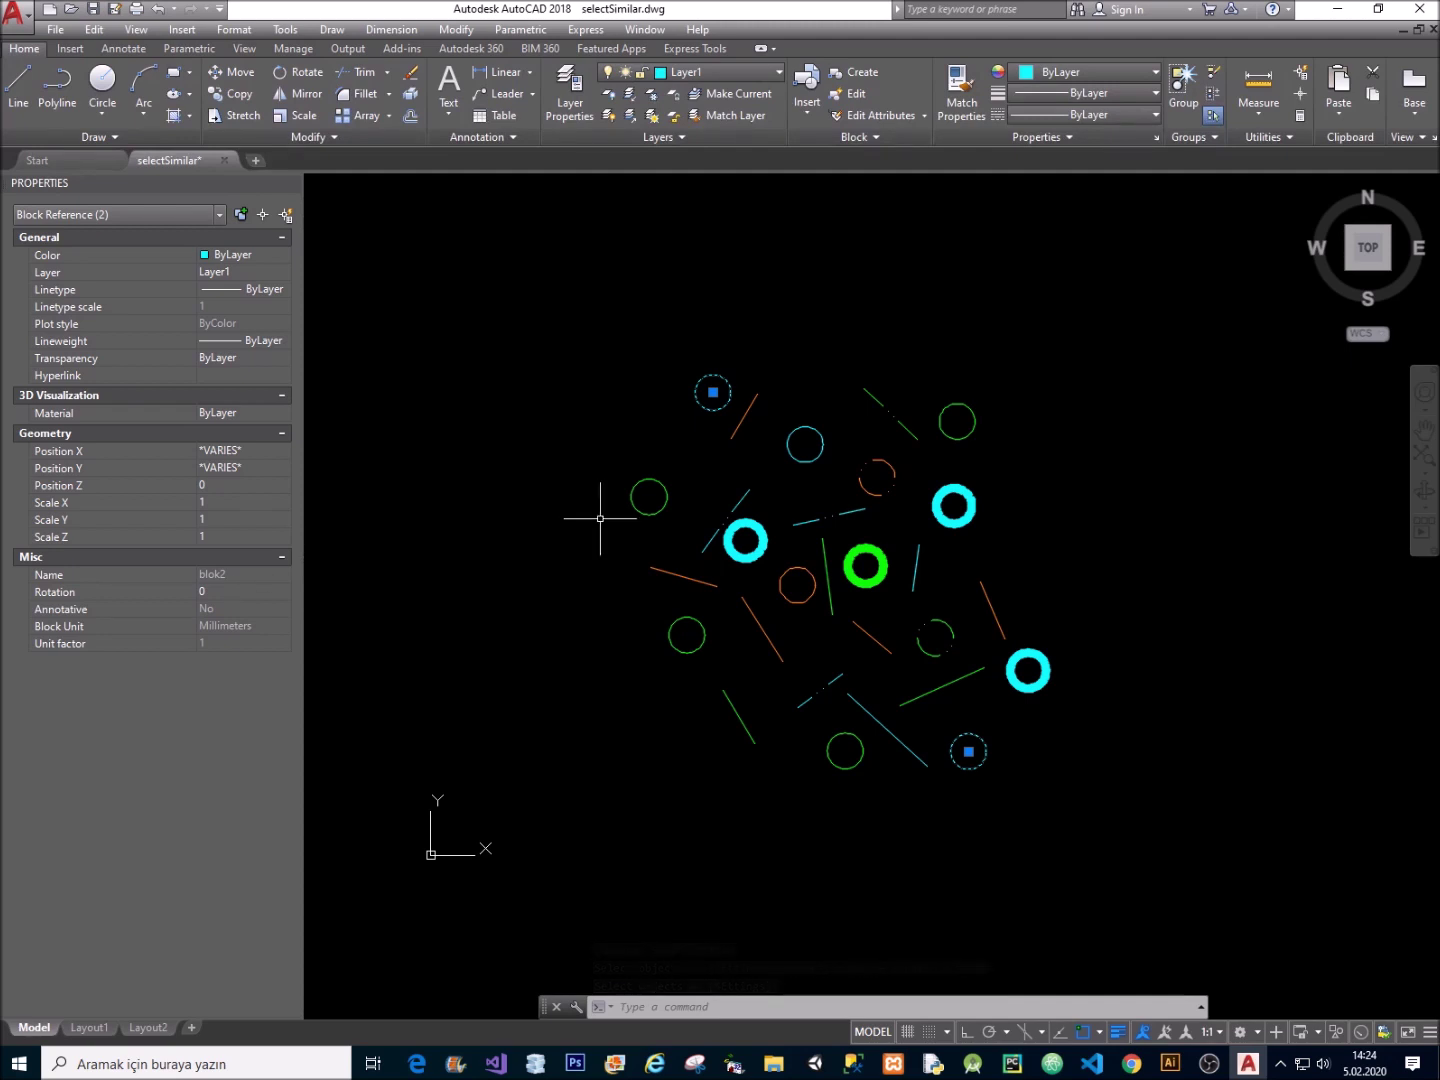
key("Escape")
type("s")
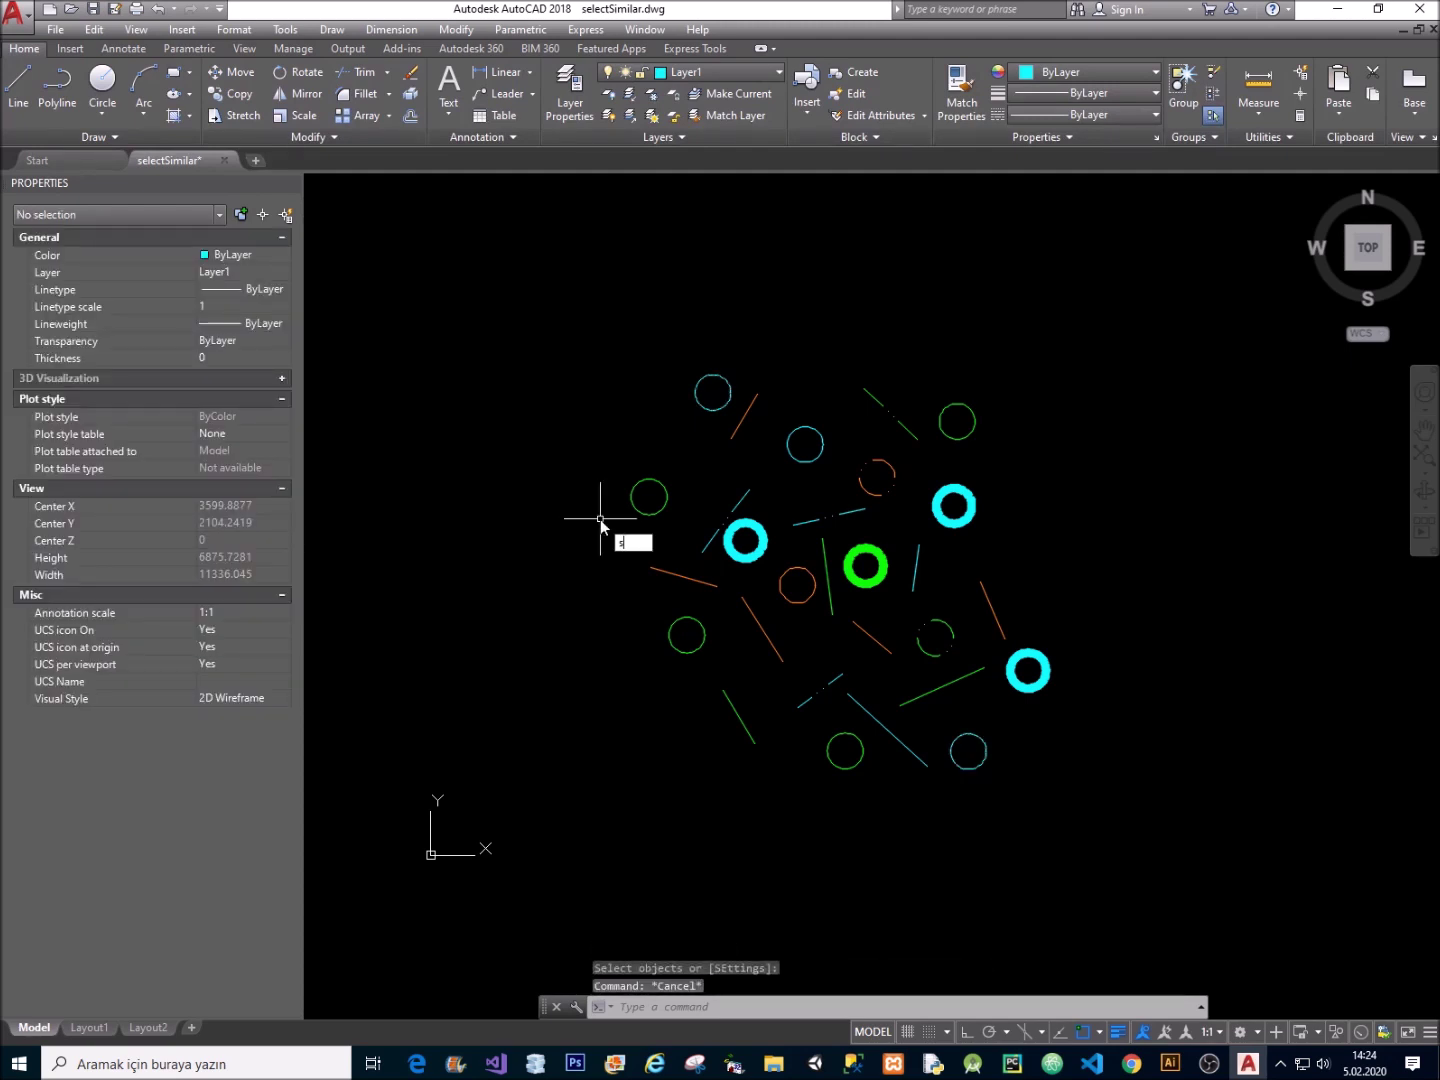
type("ctsimilar")
key("Return")
Set the Select Similar criteria to Color and Layer only.
type("se")
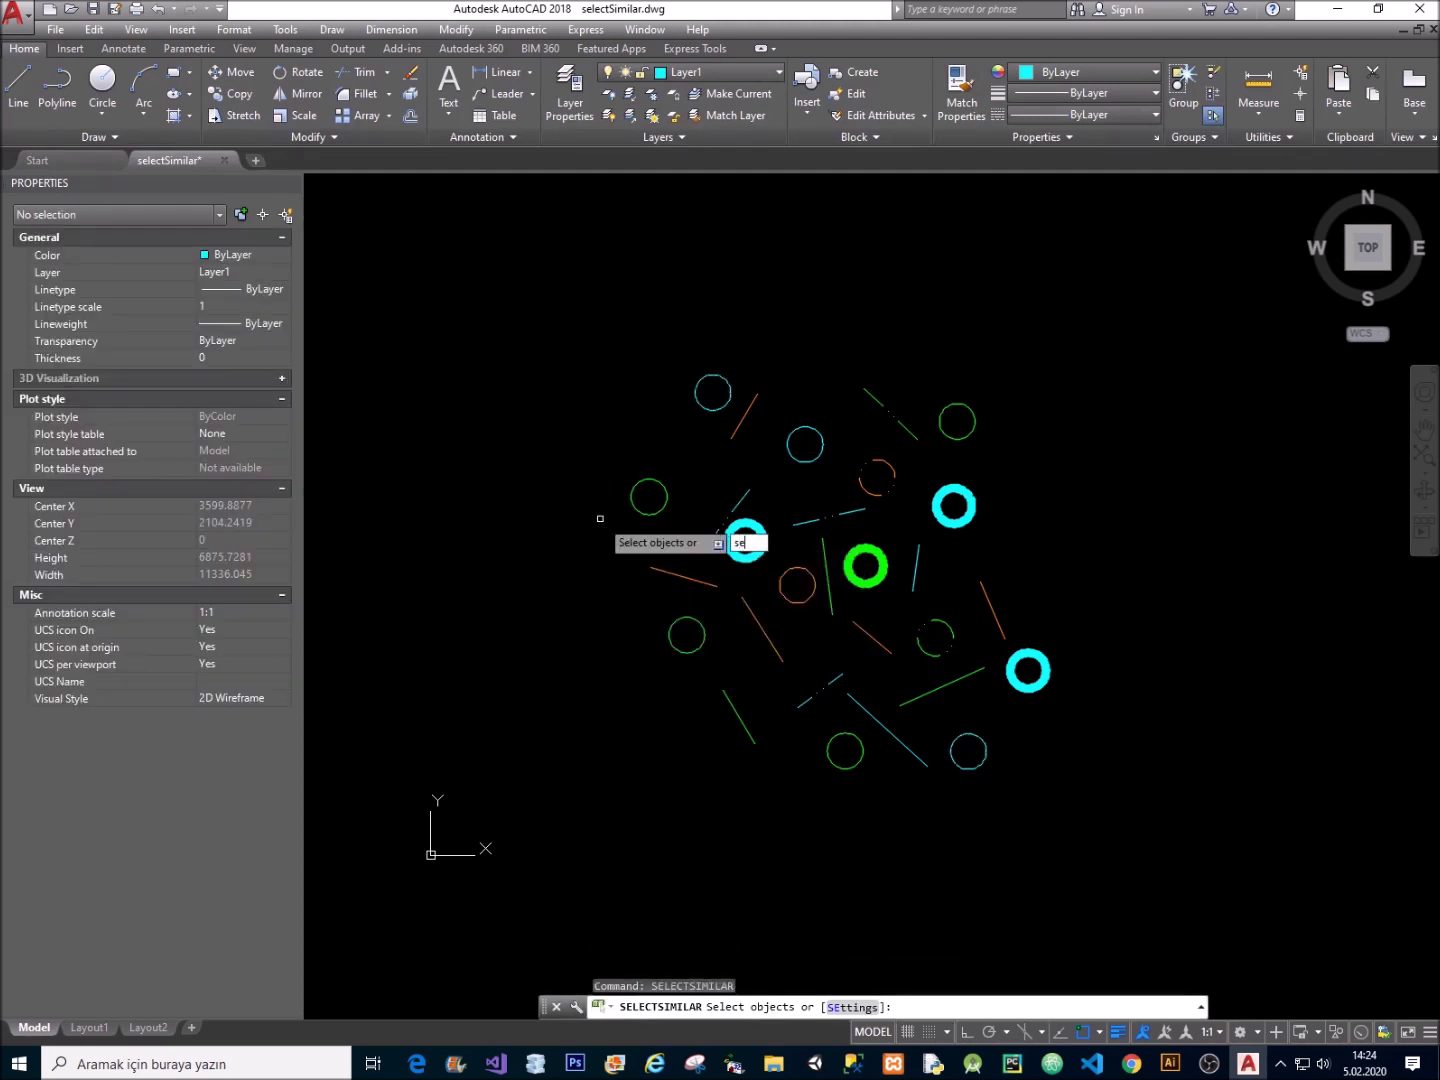
key("Return")
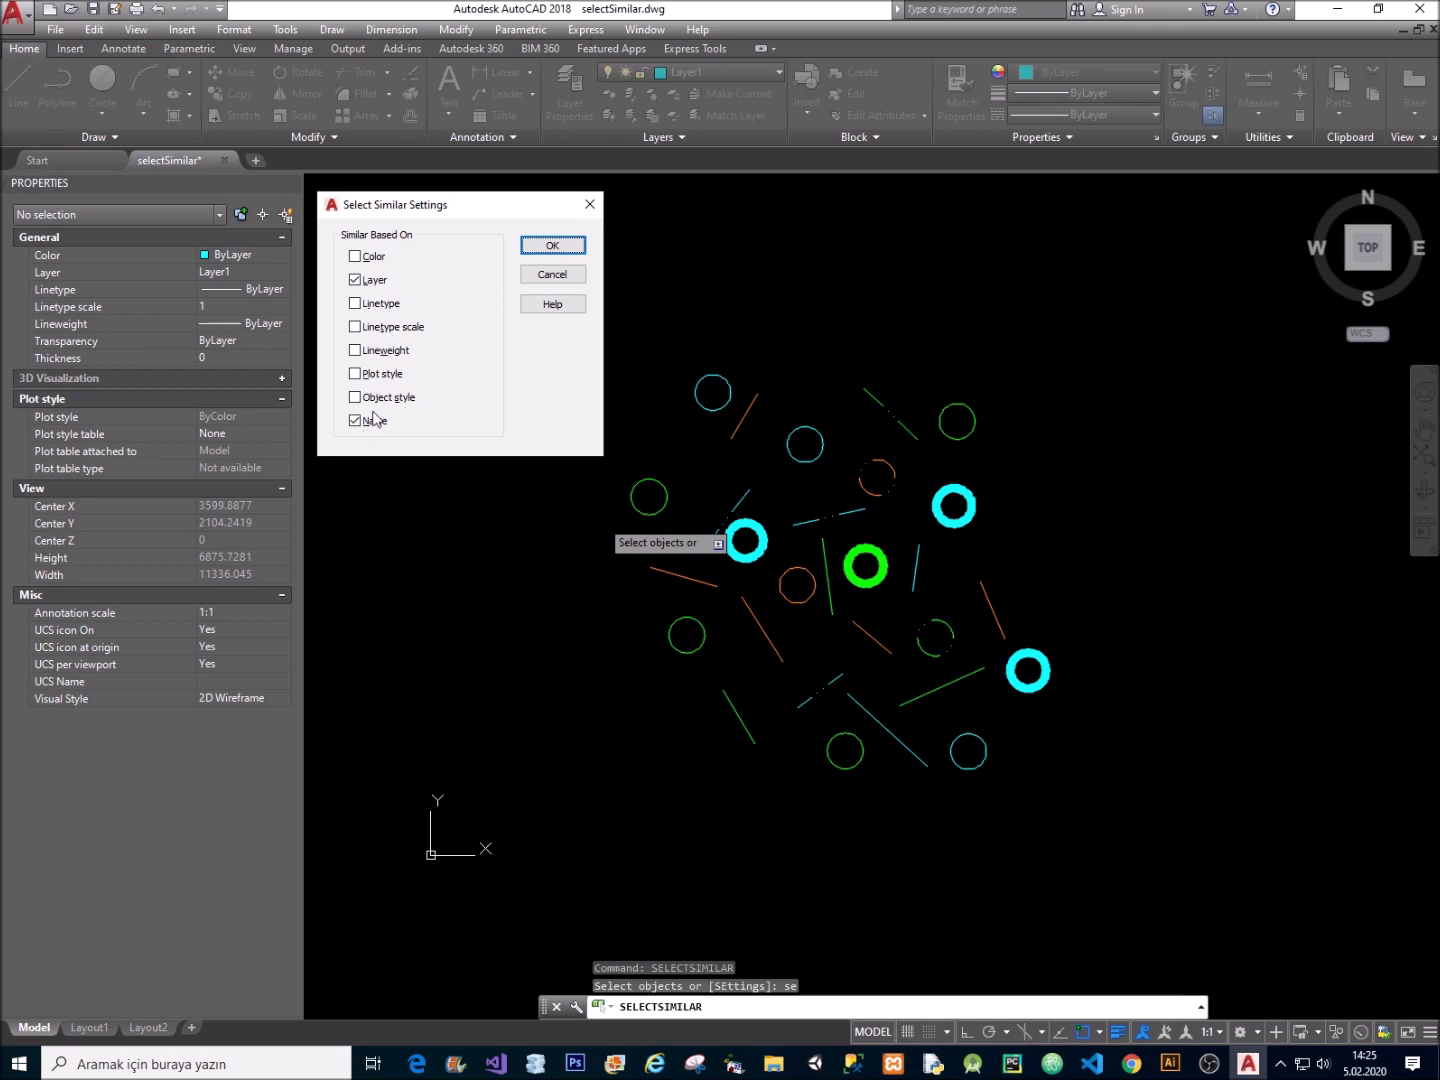
left_click(355, 281)
left_click(399, 351)
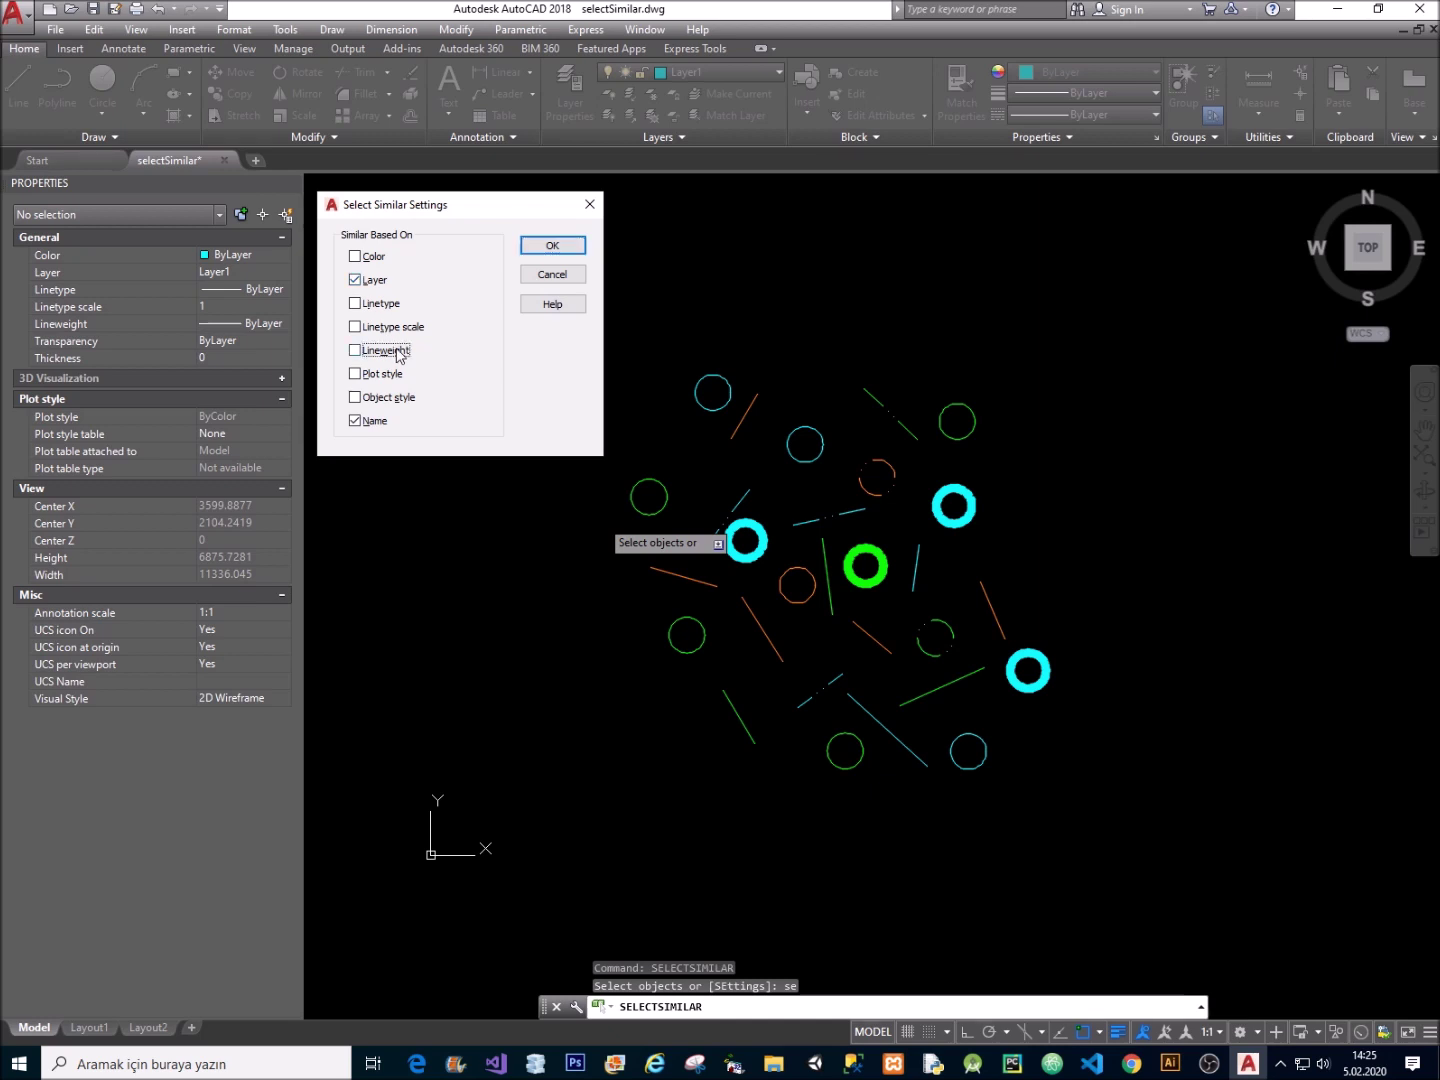
left_click(406, 400)
left_click(355, 327)
left_click(355, 257)
left_click(386, 398)
left_click(376, 351)
left_click(370, 330)
left_click(372, 351)
left_click(553, 245)
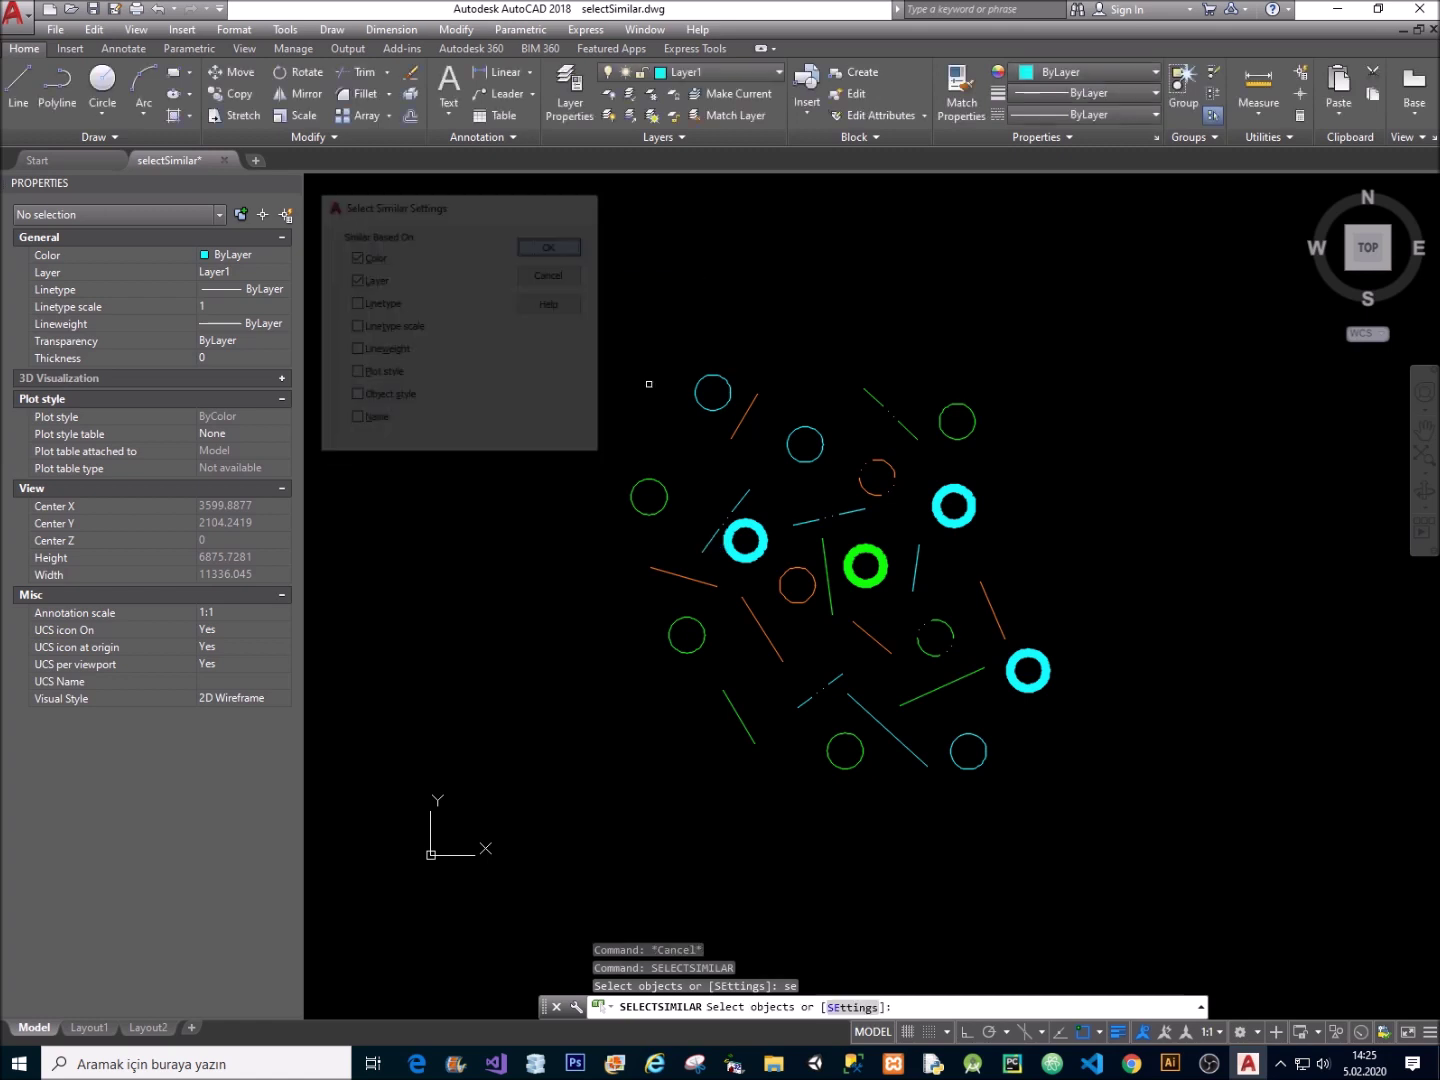
Pick a blok2 block and finish to select both blok2 references on Layer1.
left_click(733, 436)
left_click(649, 357)
right_click(685, 391)
left_click(712, 401)
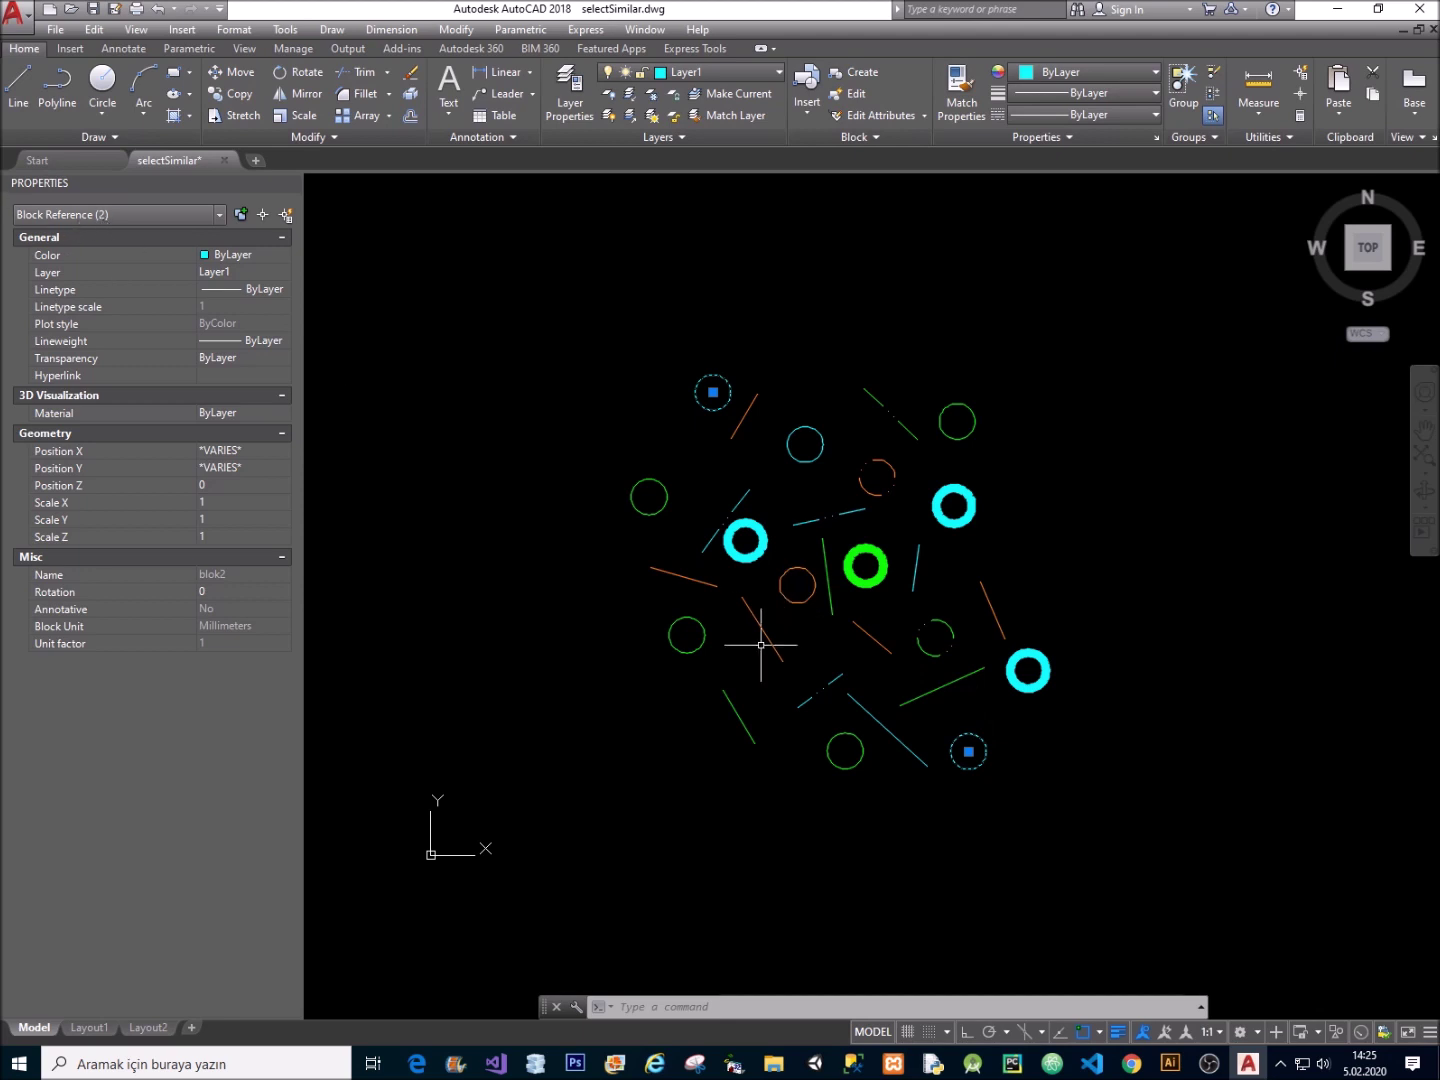
Select the three green Layer2 circles matching a picked circle, clear them, and restart Select Similar.
key("Escape")
key("Return")
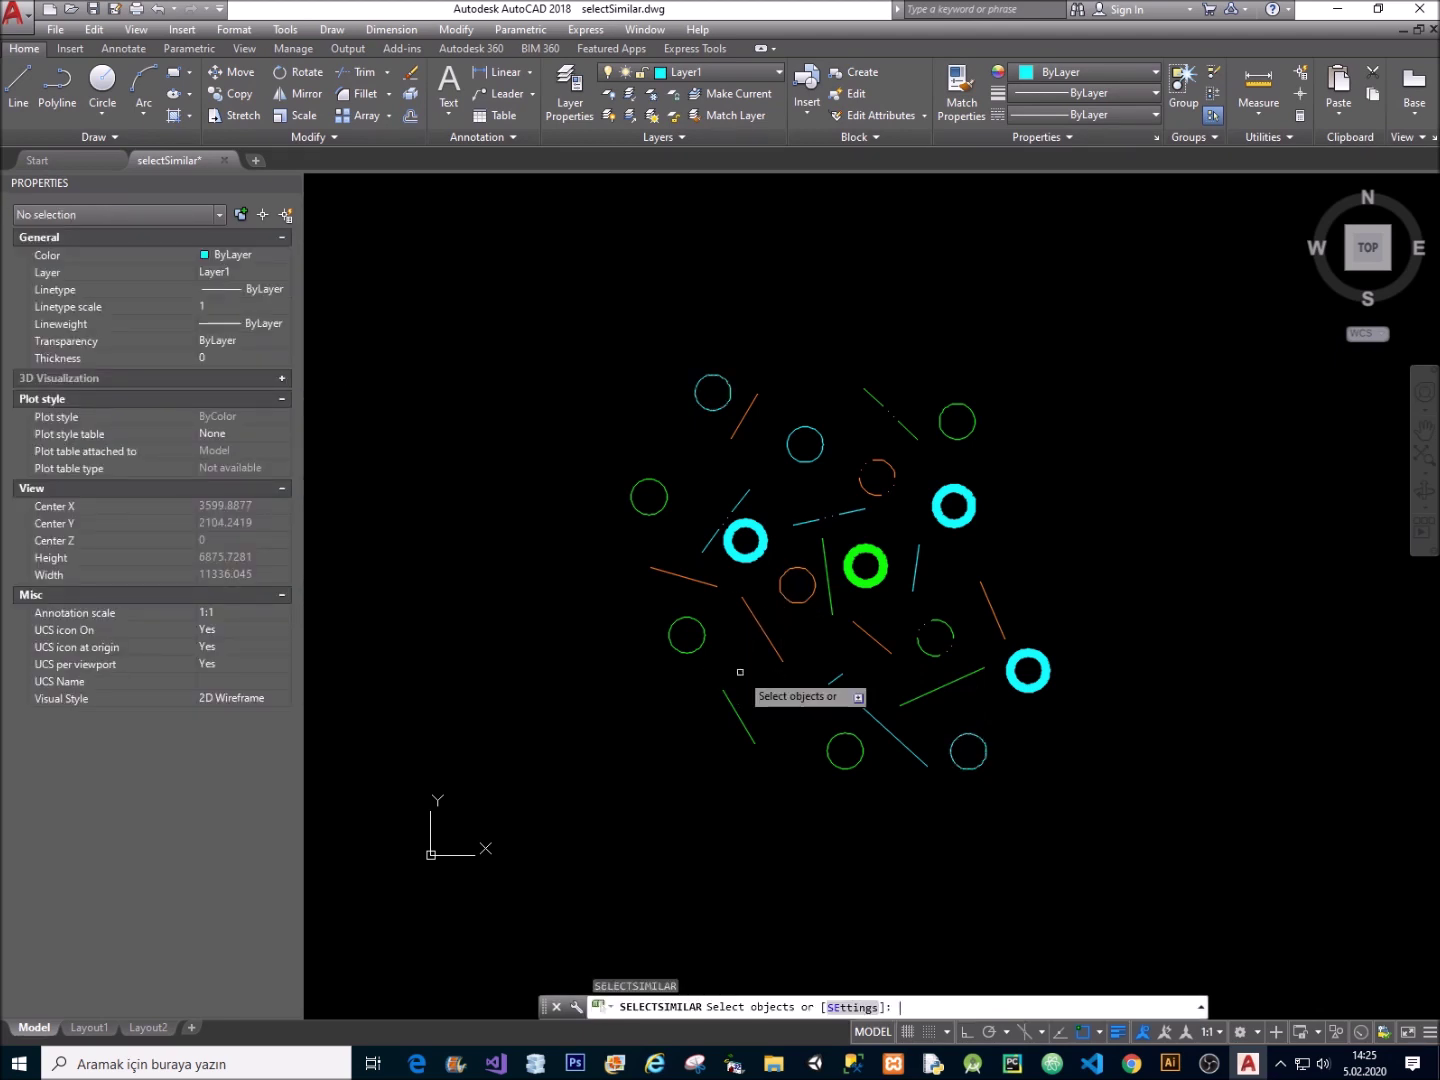
left_click(736, 666)
left_click(690, 632)
right_click(693, 634)
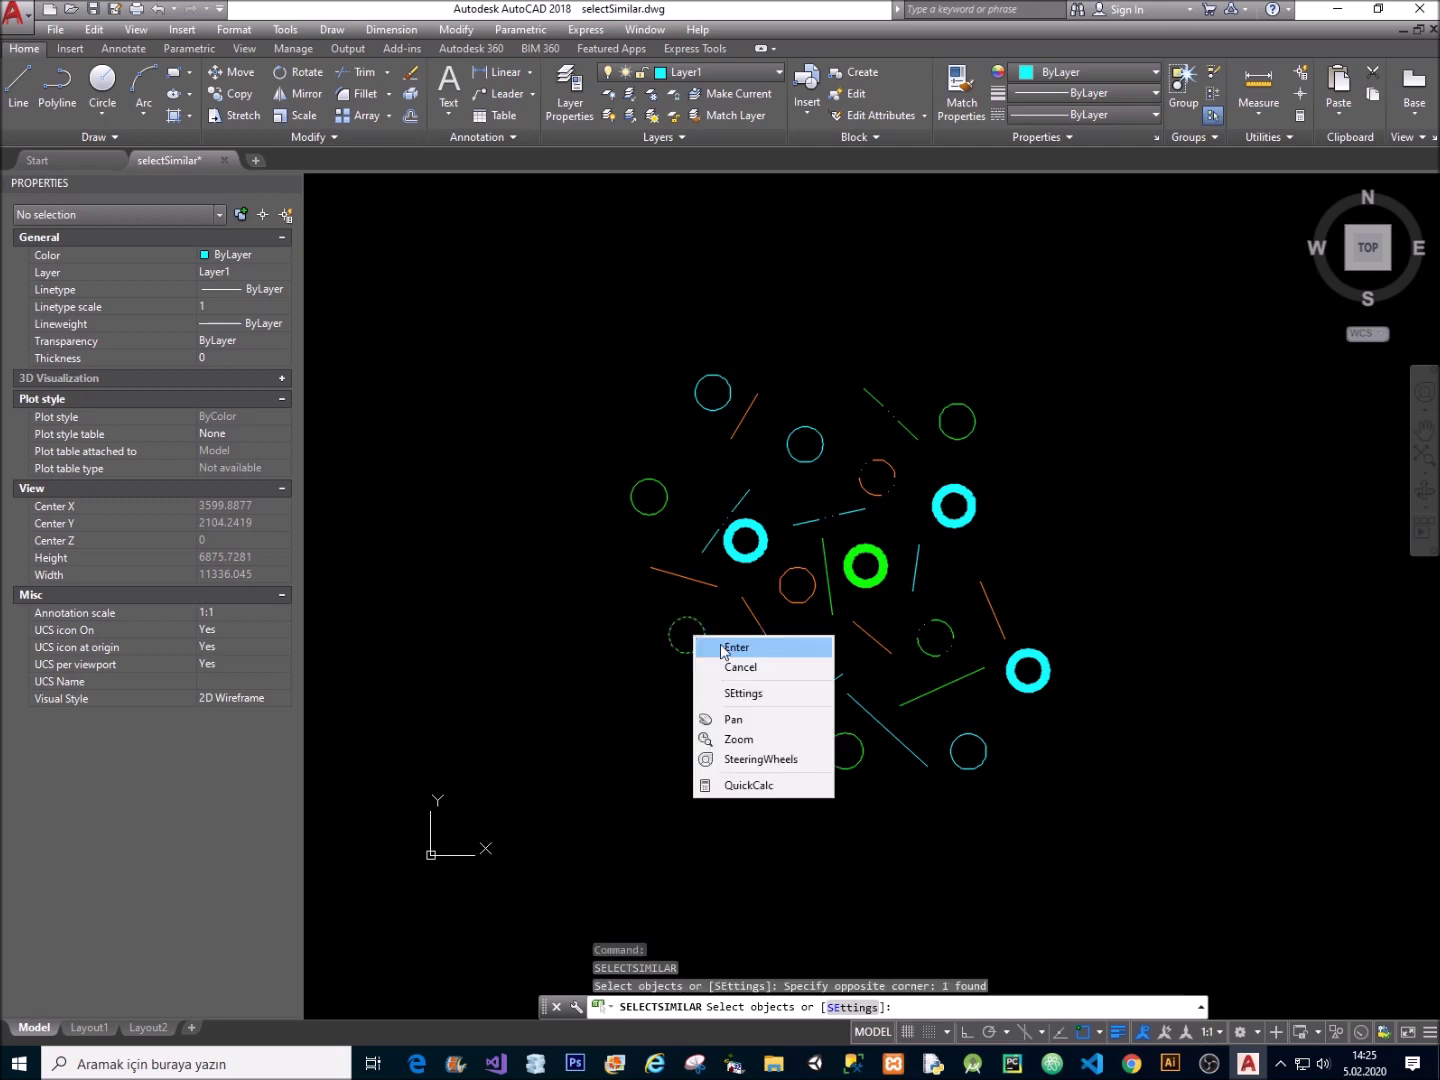
left_click(715, 646)
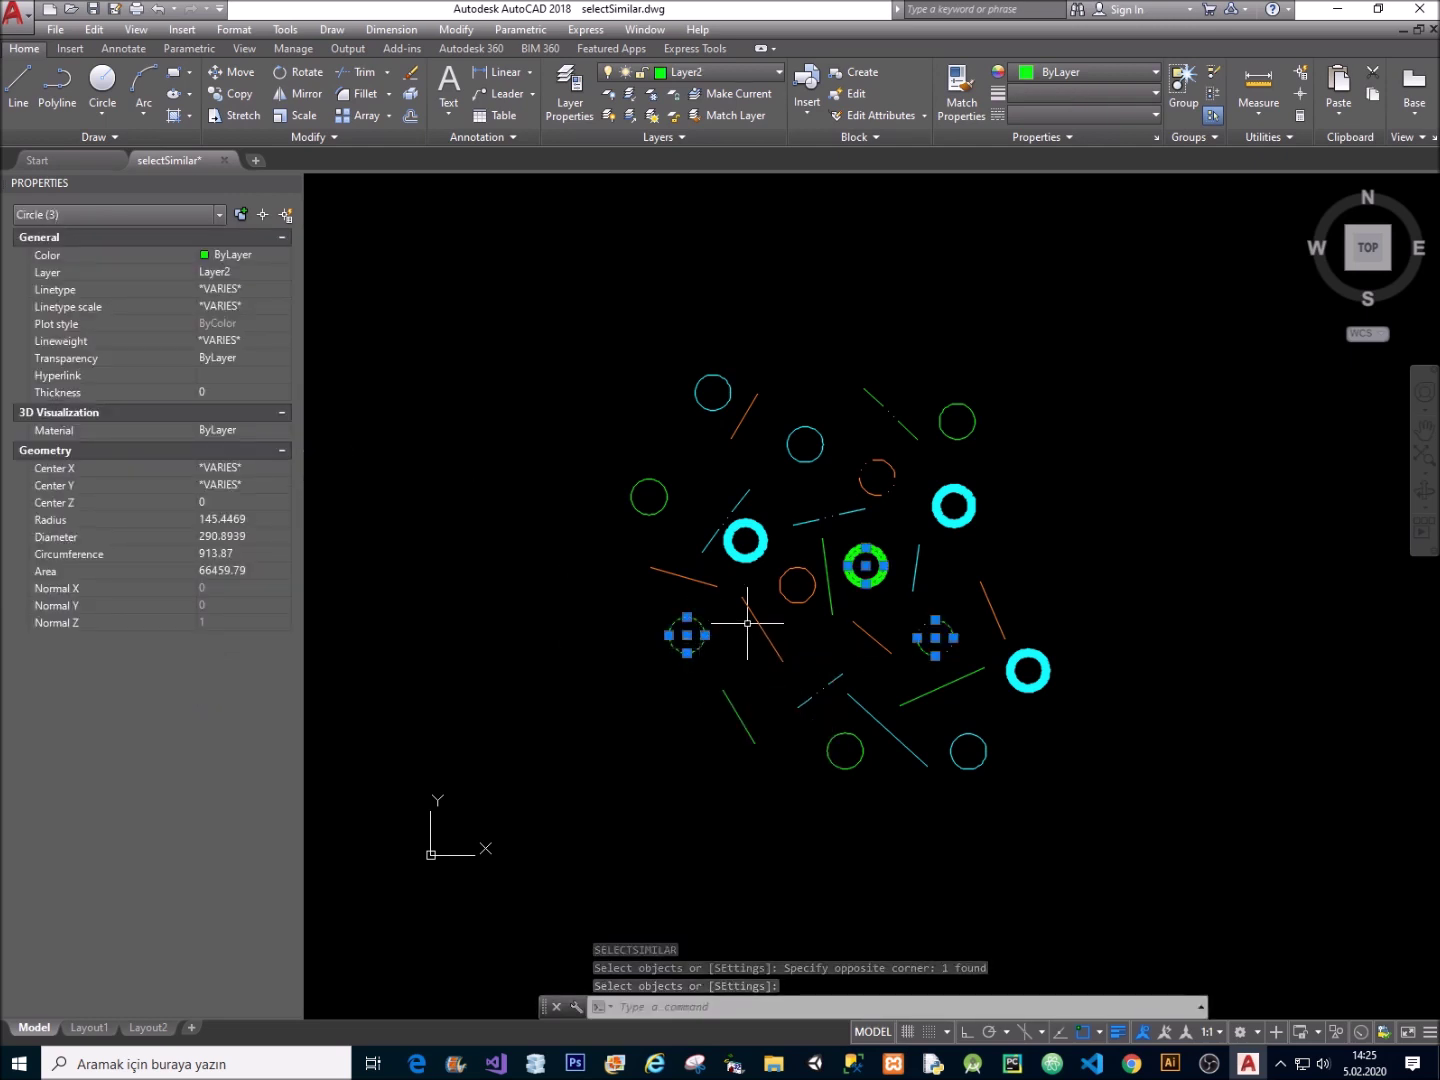
key("Escape")
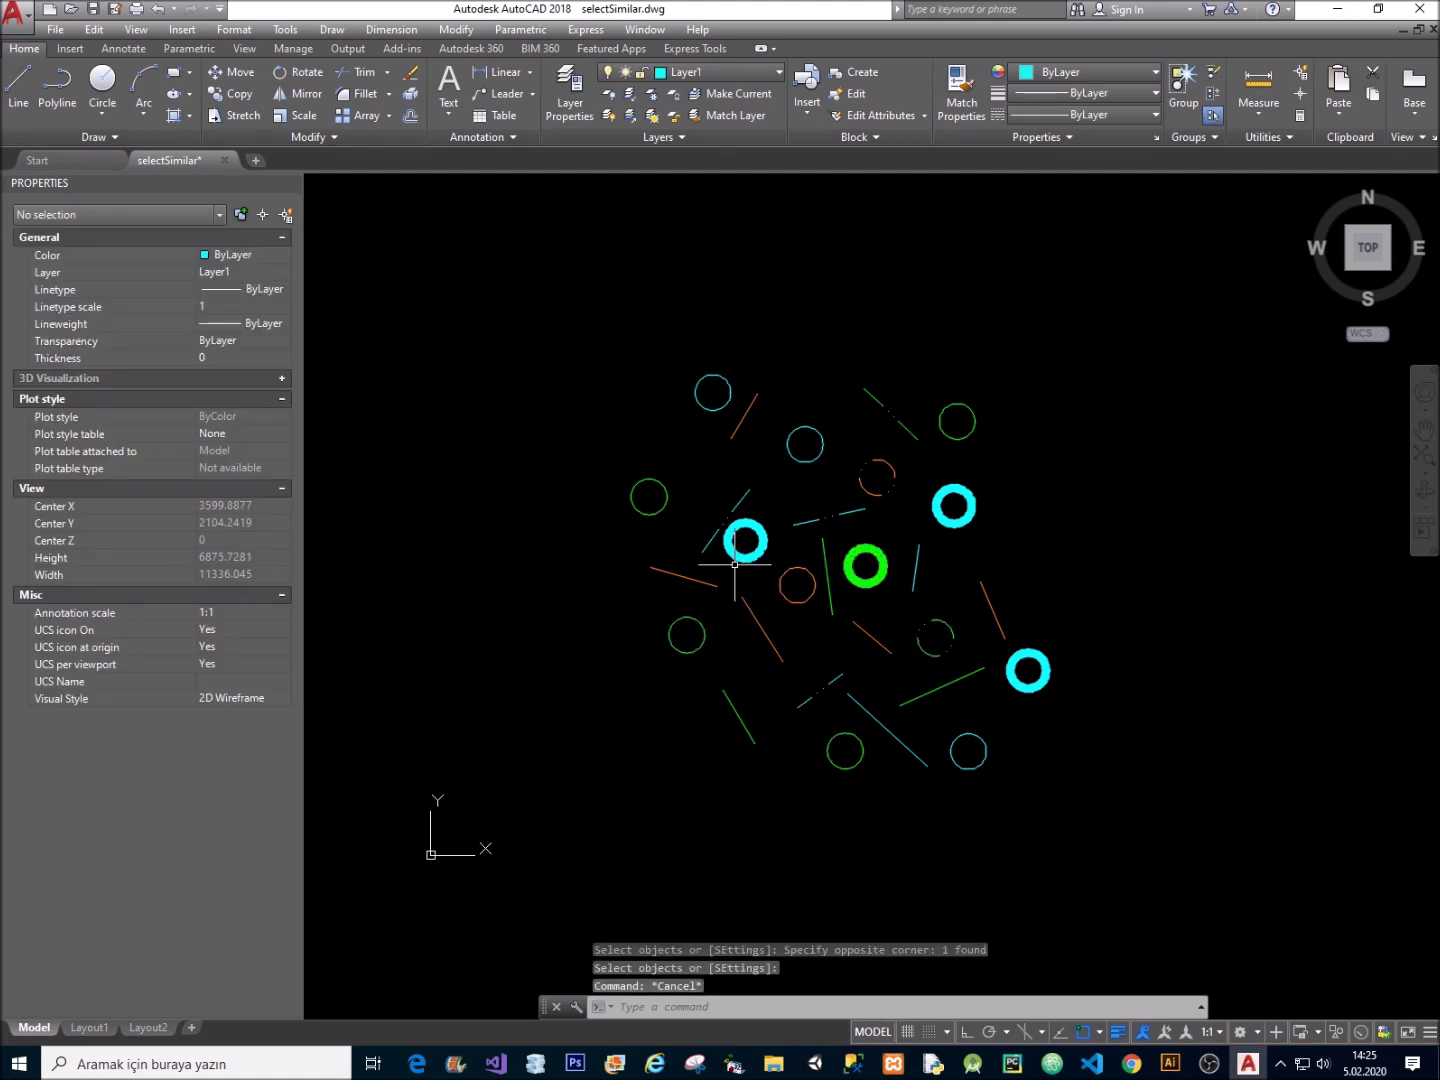
key("Return")
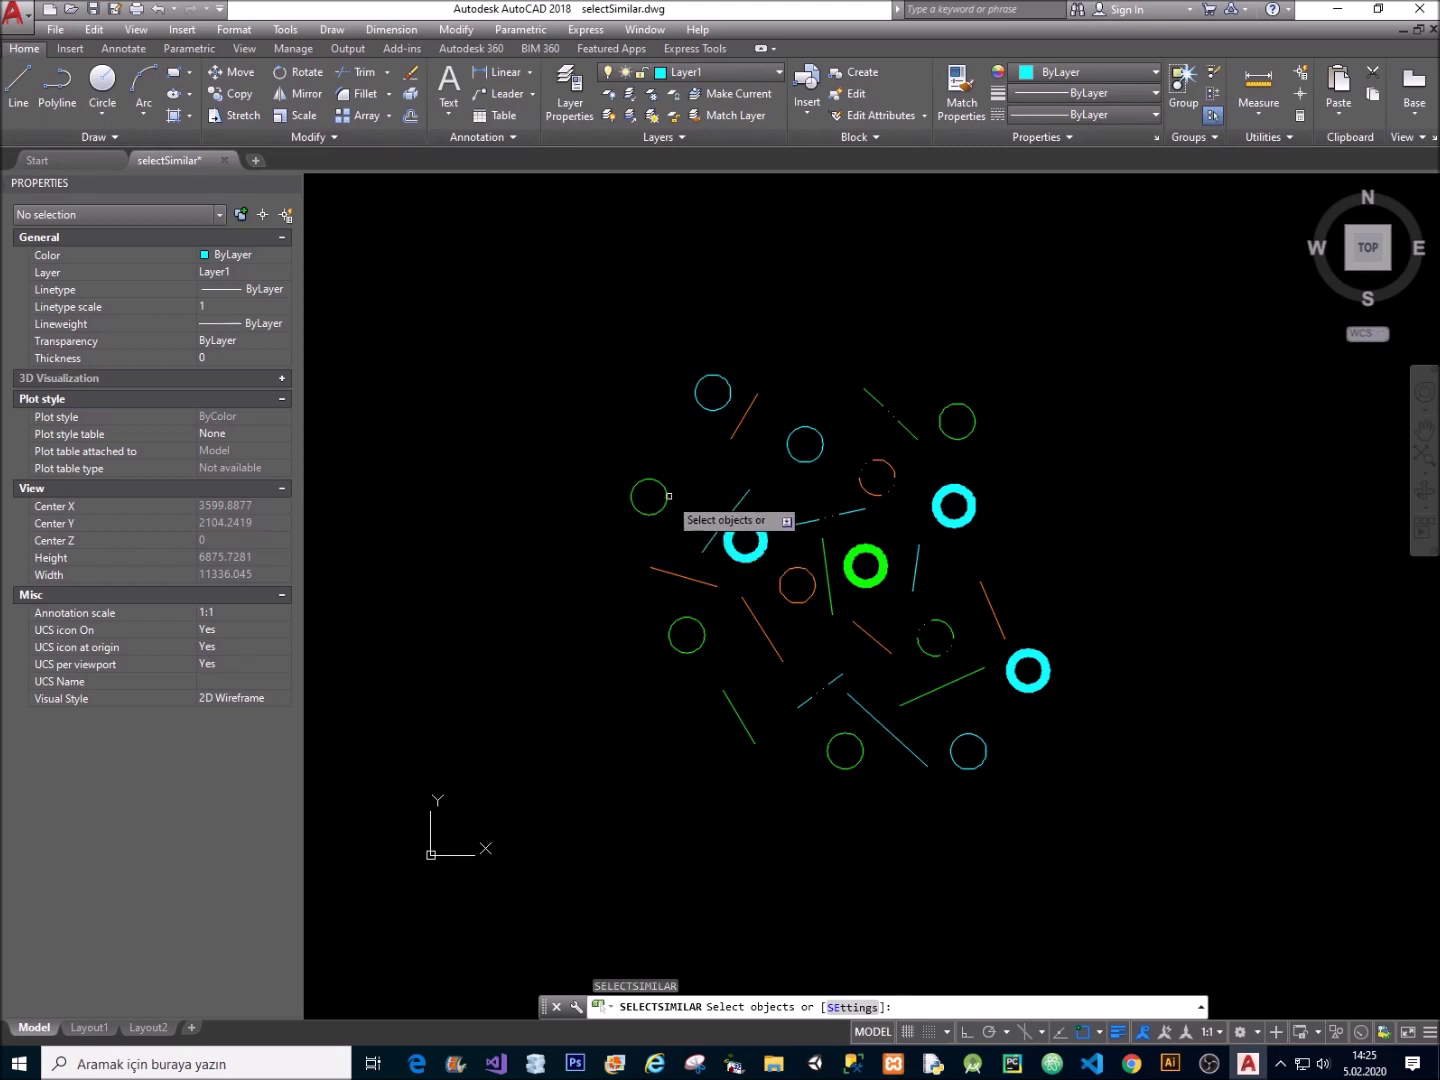
Select the three block1 references similar to a picked one, clear them, and type BCOUNT.
left_click(667, 498)
key("Return")
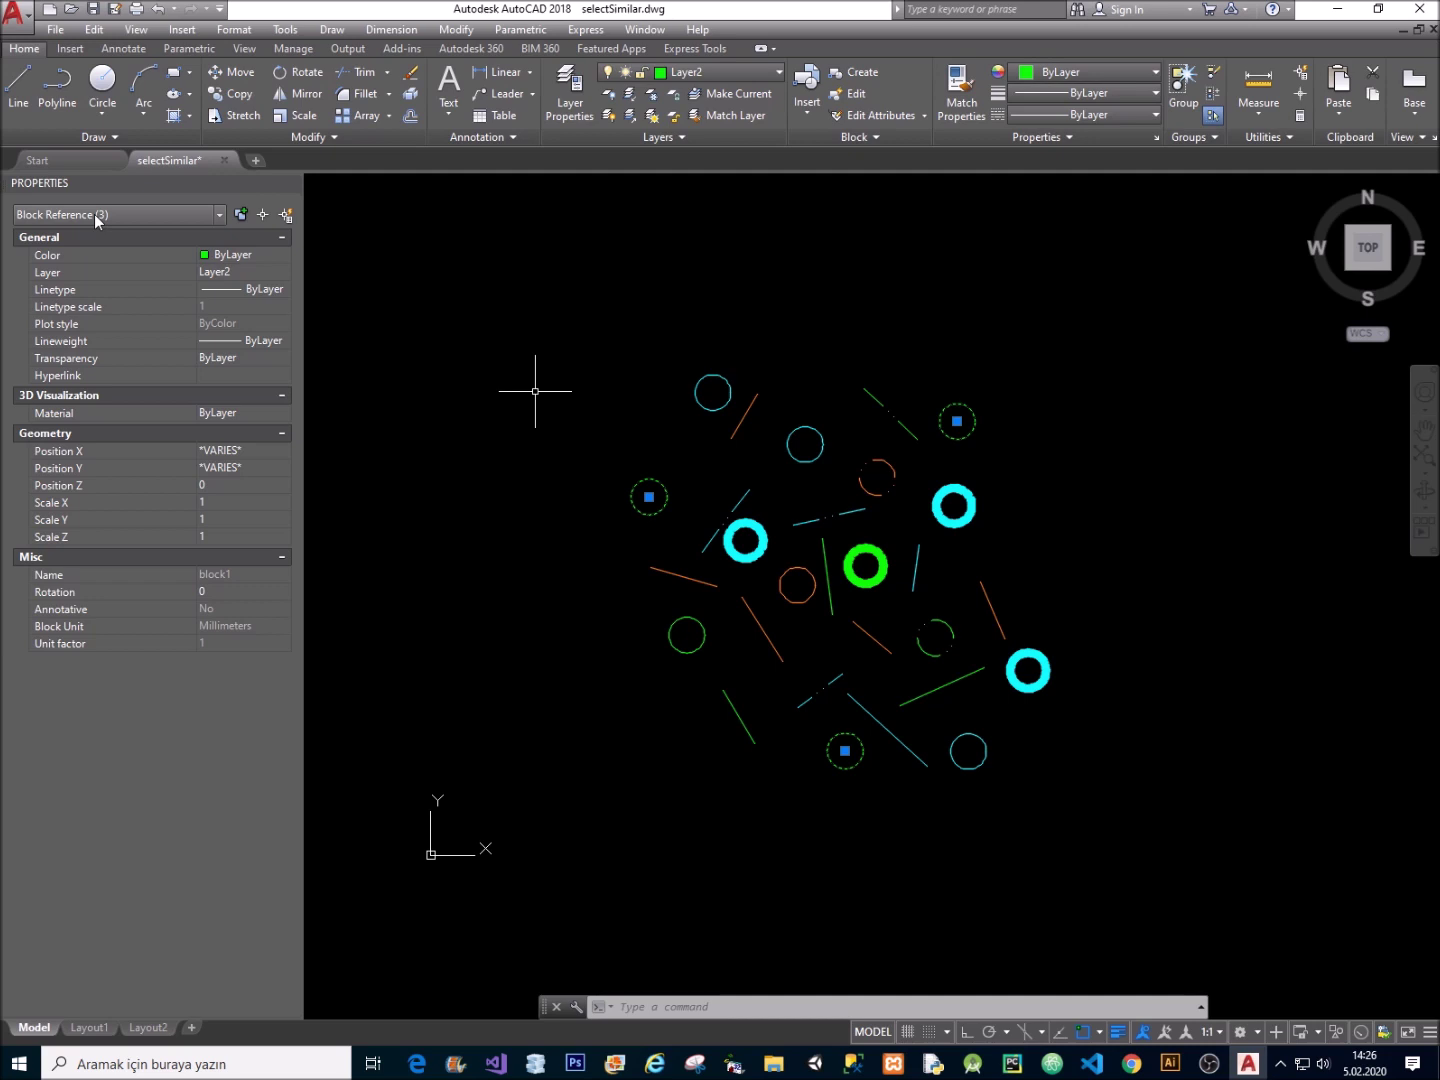
key("Escape")
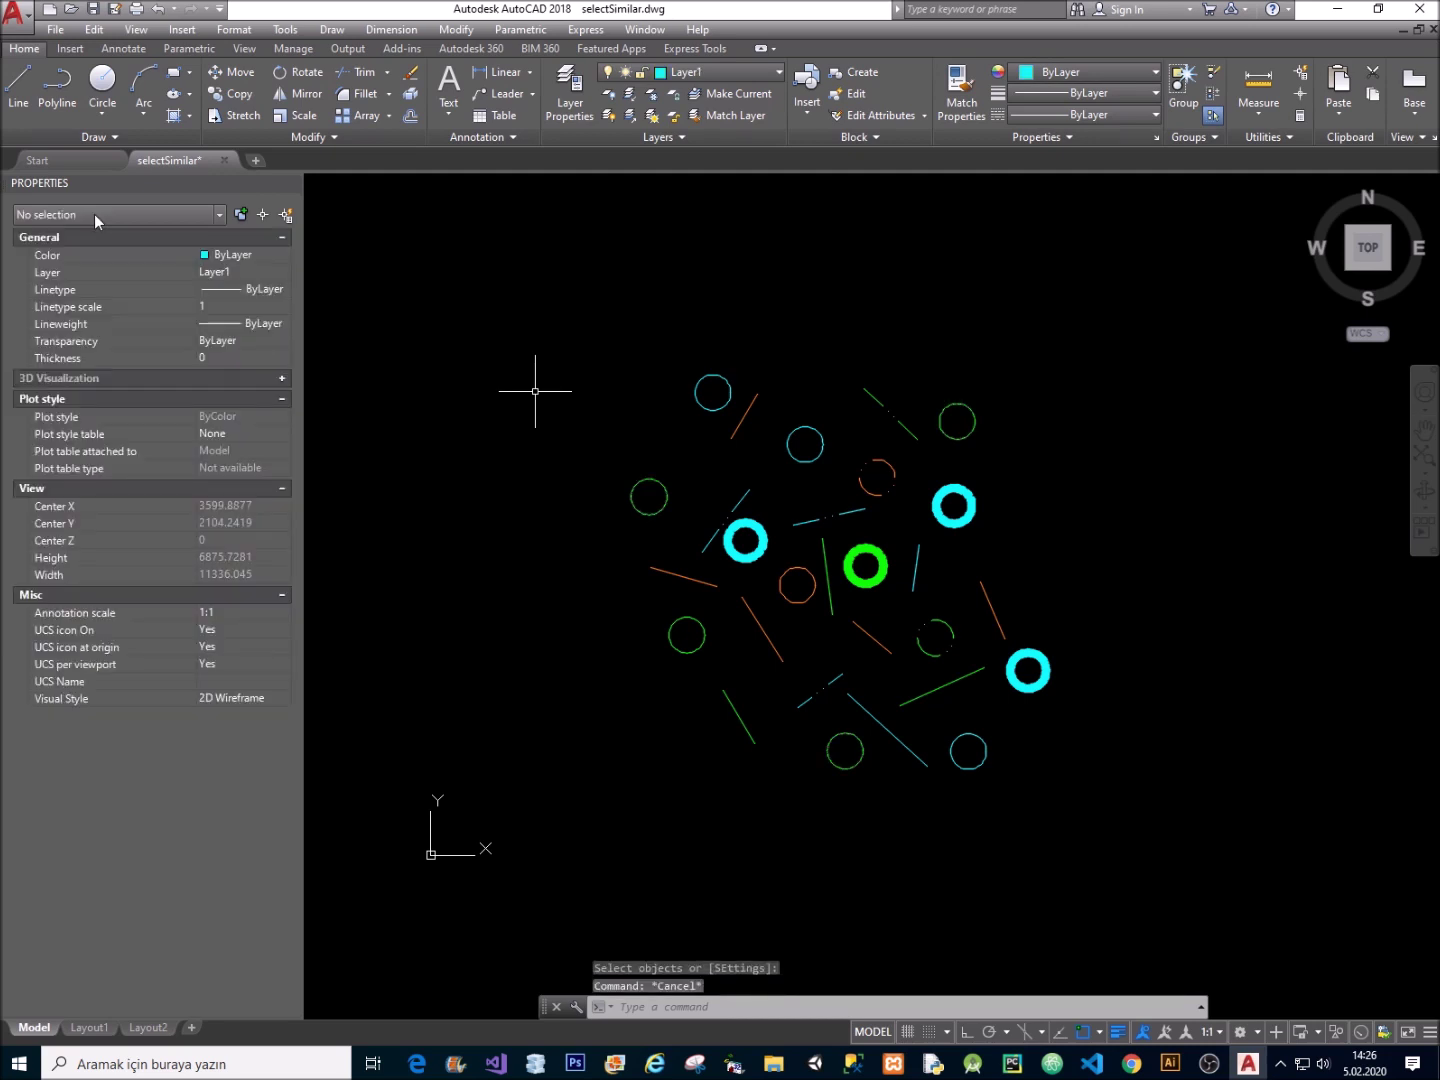
type("bcount")
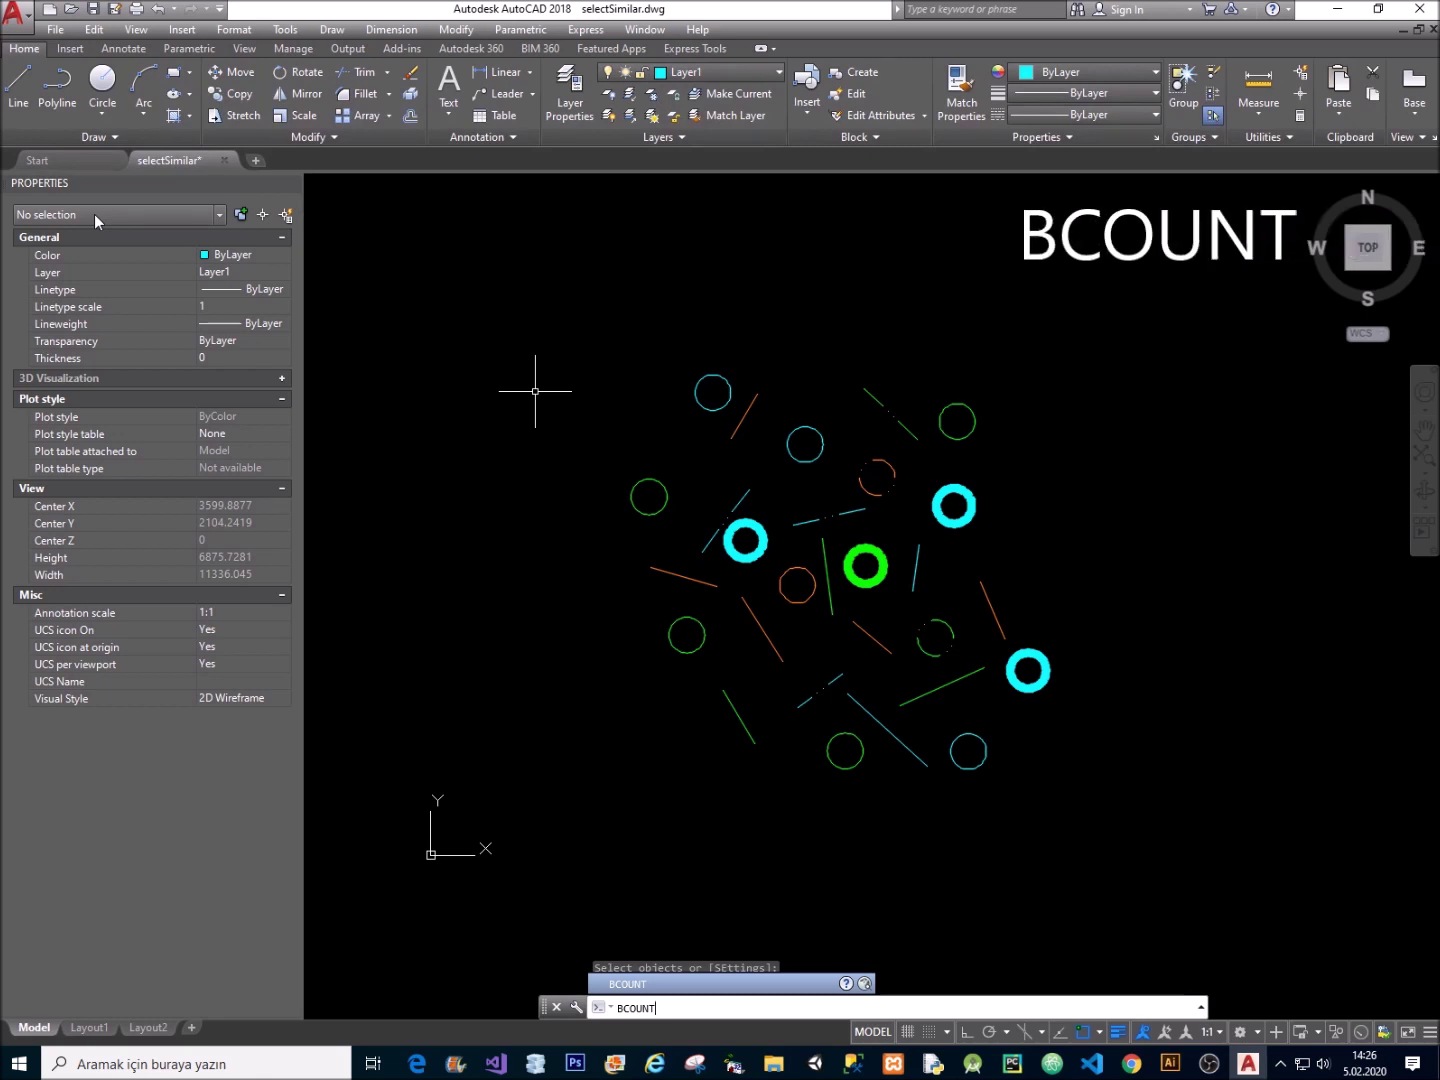
Run BCOUNT on a window around the whole drawing, listing block1 as 3 and blok2 as 2.
key("Return")
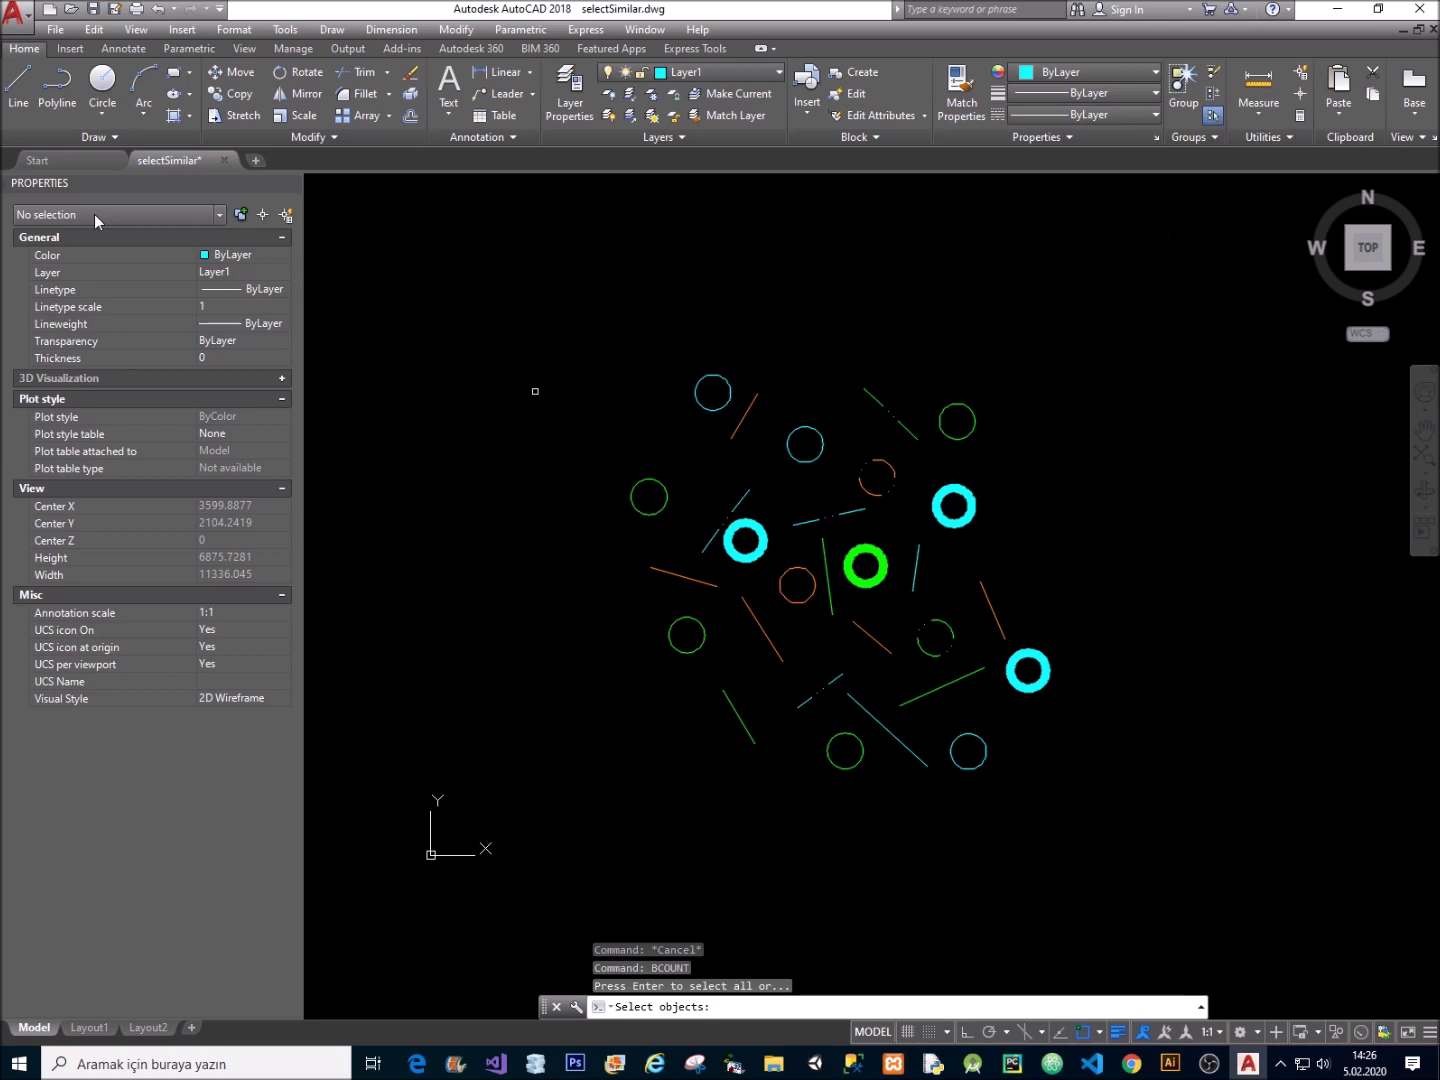
left_click(1165, 859)
left_click(400, 285)
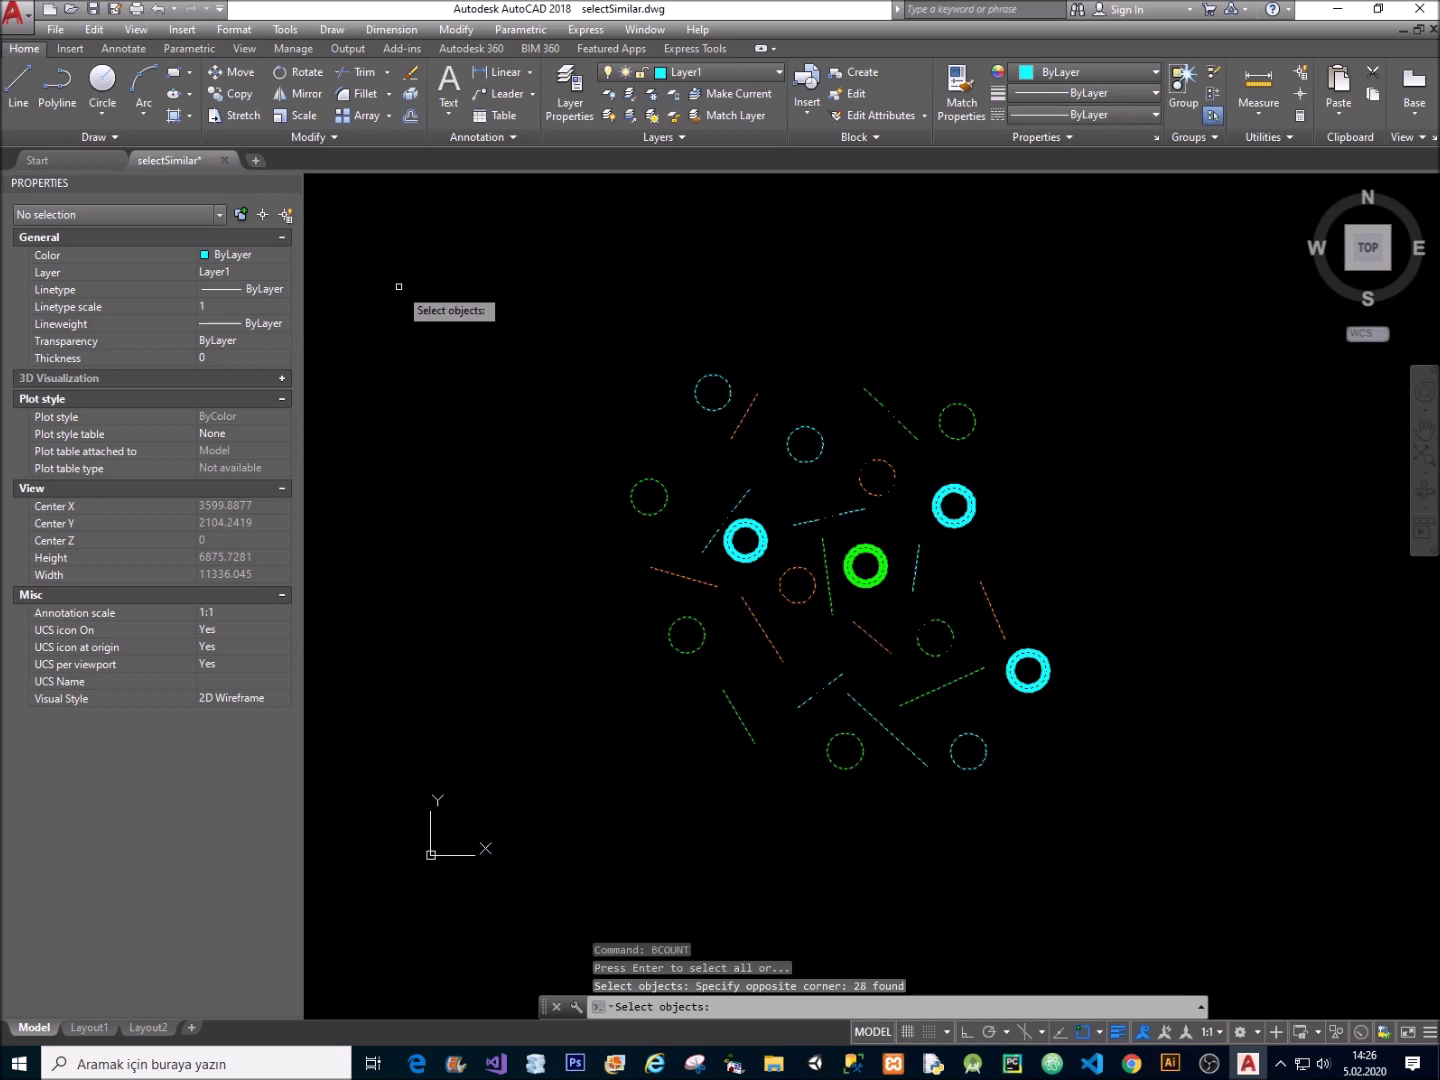
key("Return")
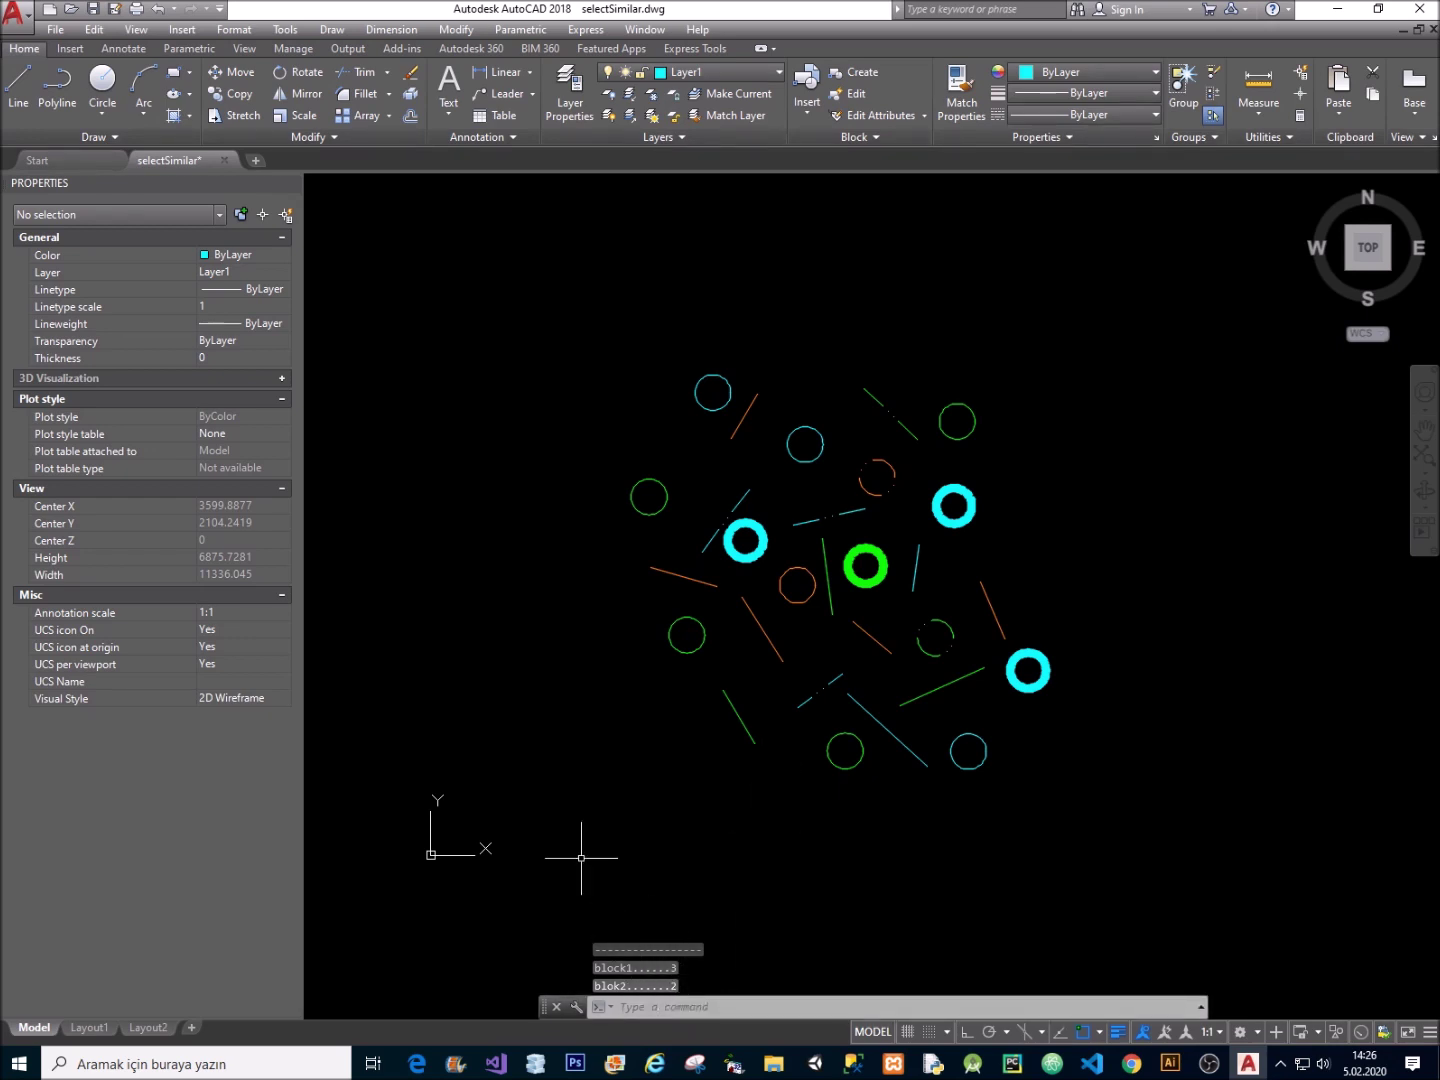
key("F2")
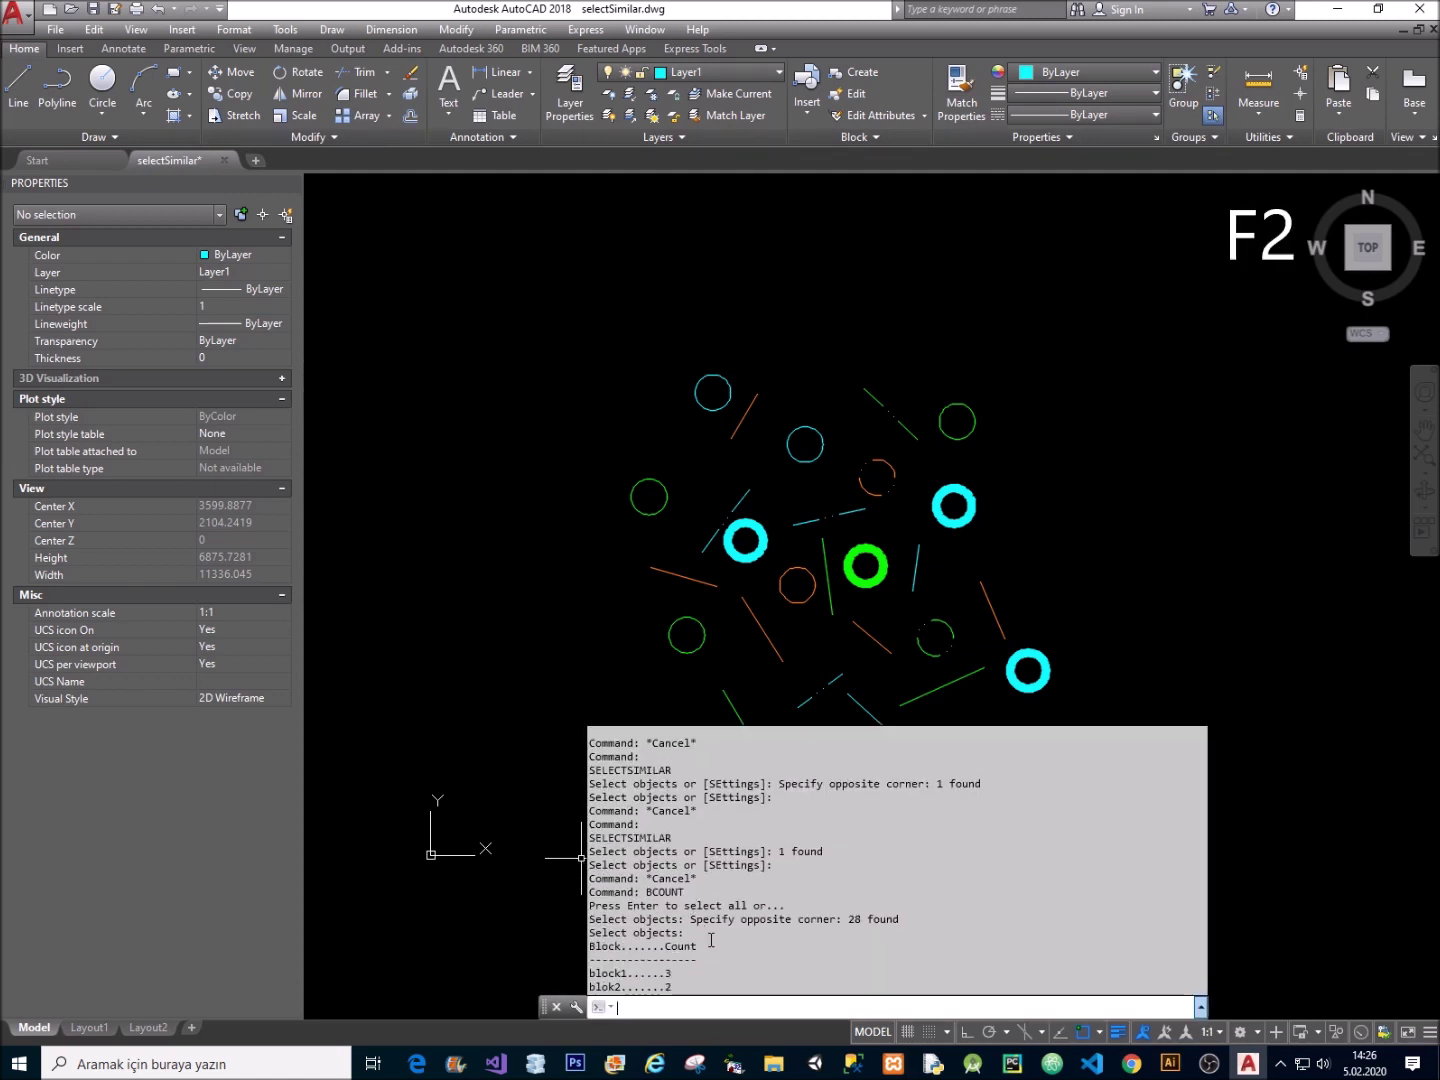
Highlight the block1 count line in the command history text window, then deselect it.
left_click_drag(603, 973, 712, 972)
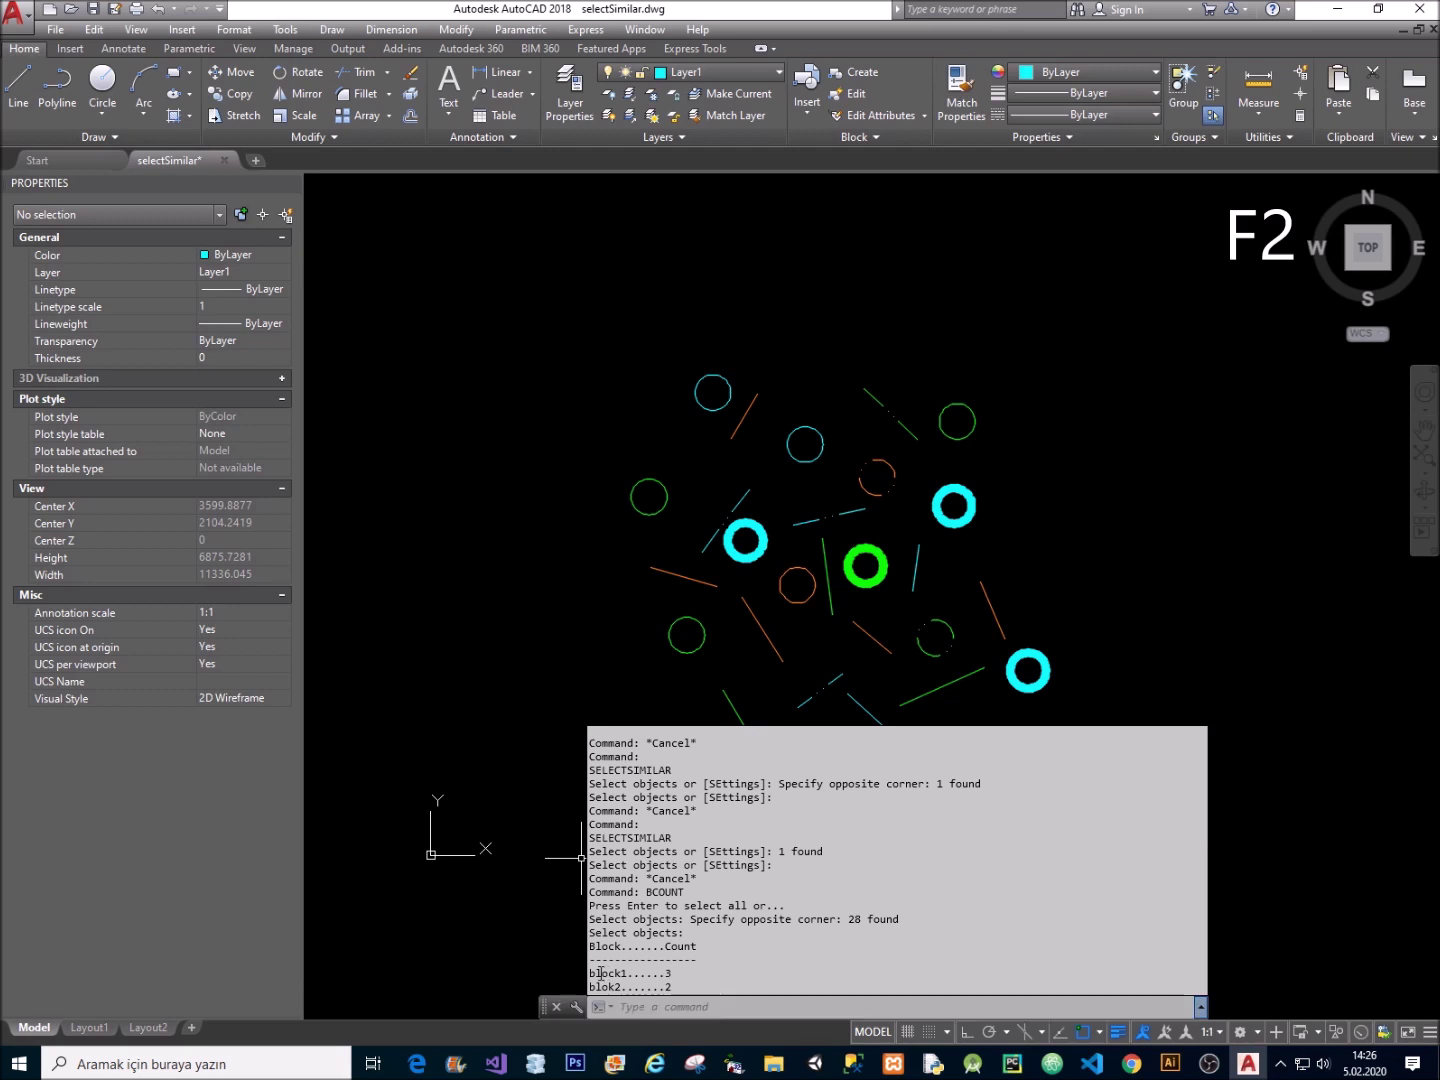
left_click(600, 986)
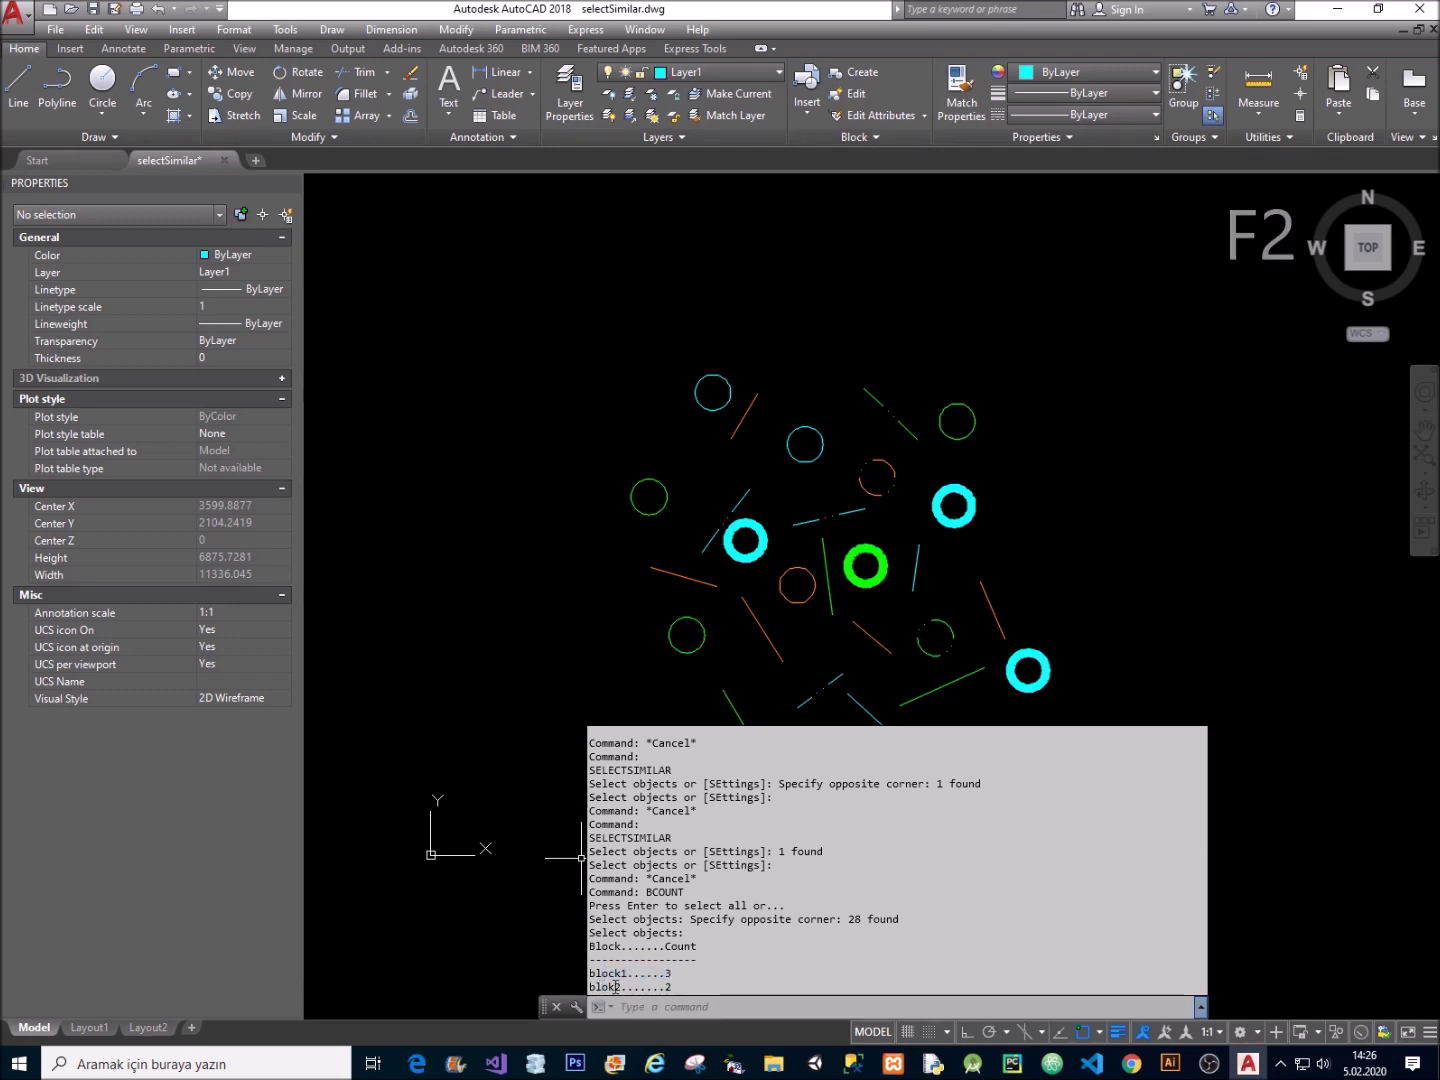